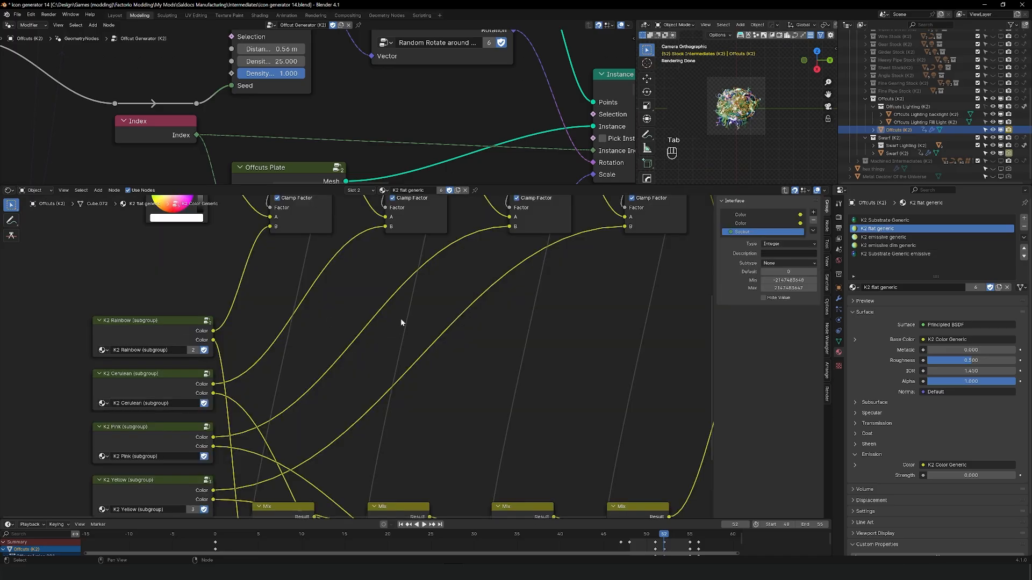
Step: Select and copy the Group Input node and the four Compare nodes in the K2 Color Generic node group
scroll(375, 417, down, 3)
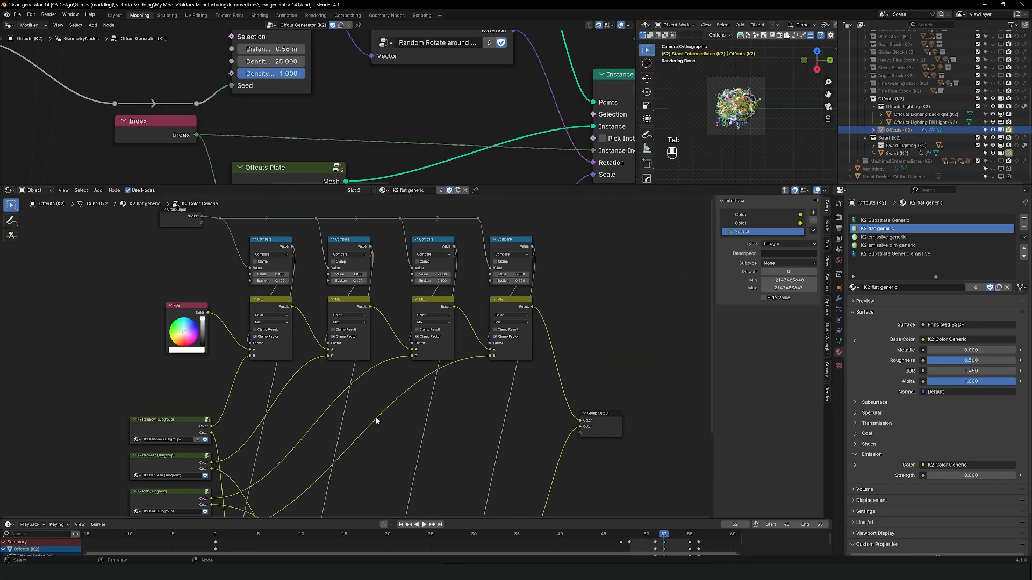
scroll(362, 356, up, 2)
middle_drag(360, 353, 357, 449)
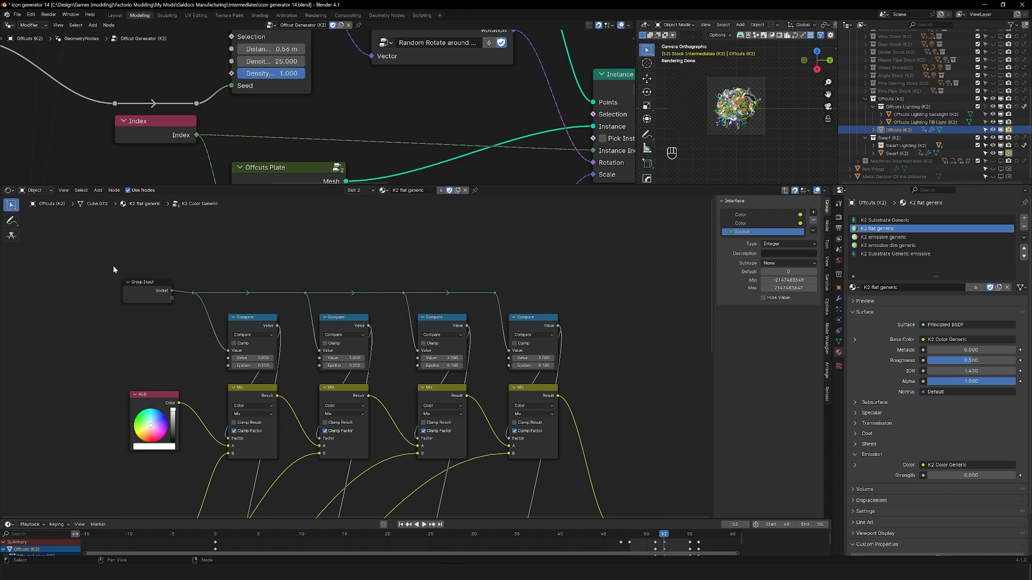
drag(113, 267, 614, 375)
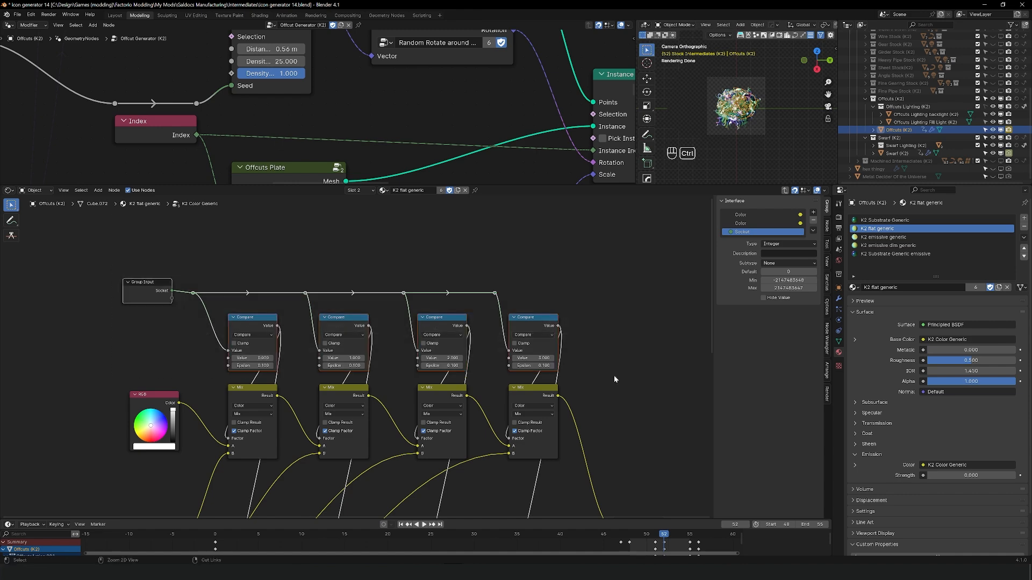
key(ctrl+c)
key(Tab)
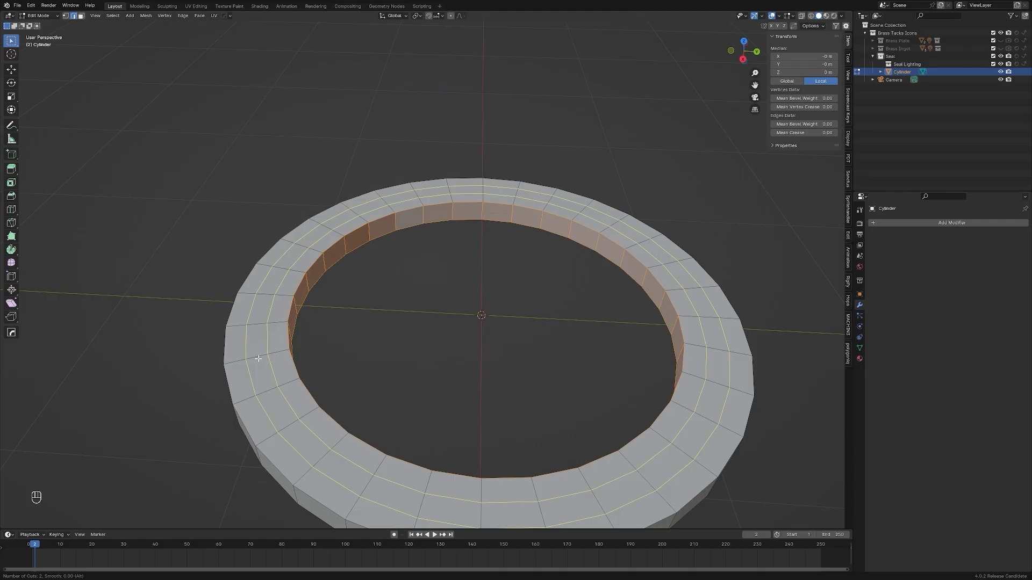
Step: Add evenly spaced loop cuts around the ring-shaped cylinder's flat face
scroll(258, 358, up, 4)
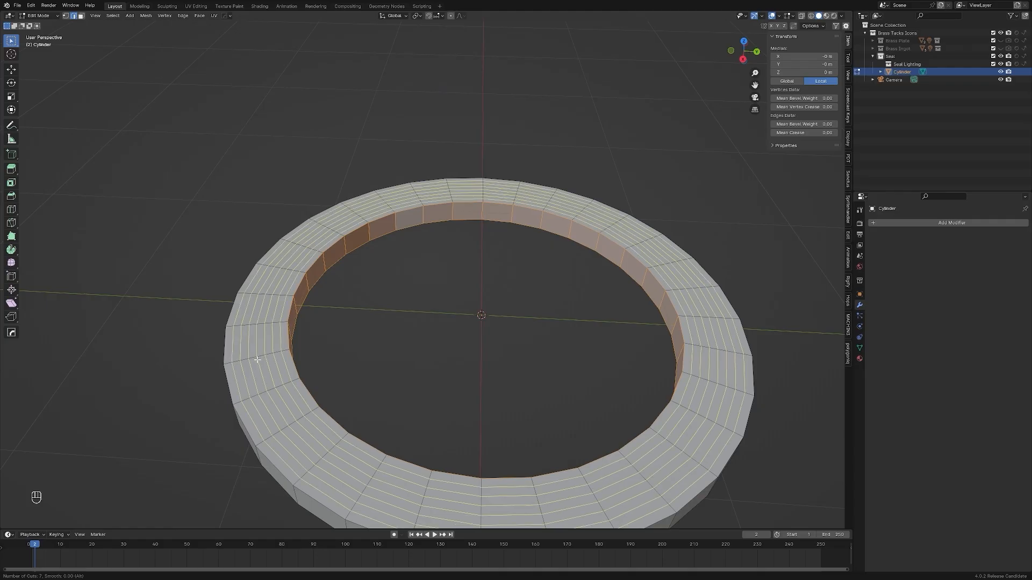
scroll(257, 358, down, 5)
click(256, 358)
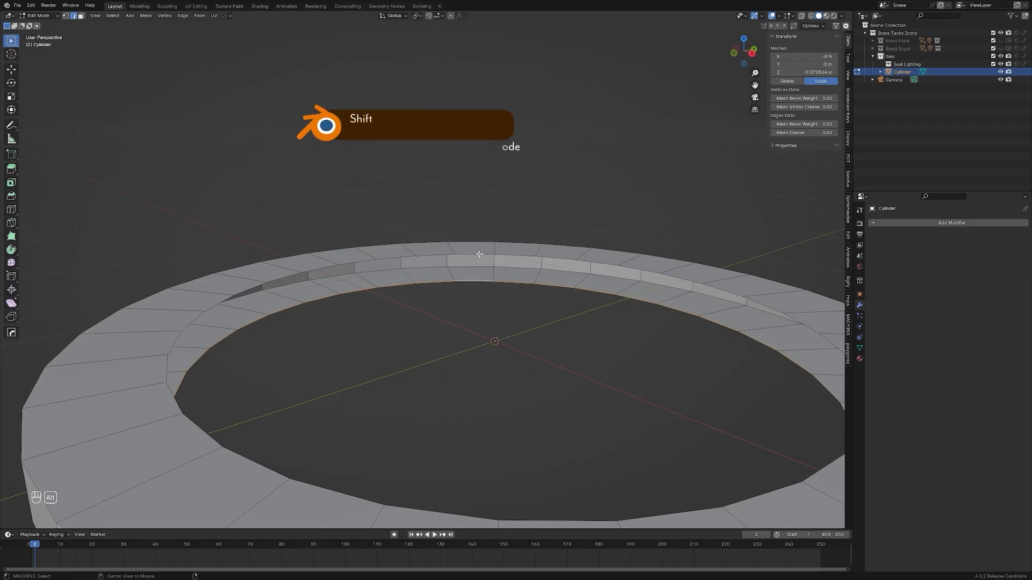
alt+shift+click(479, 254)
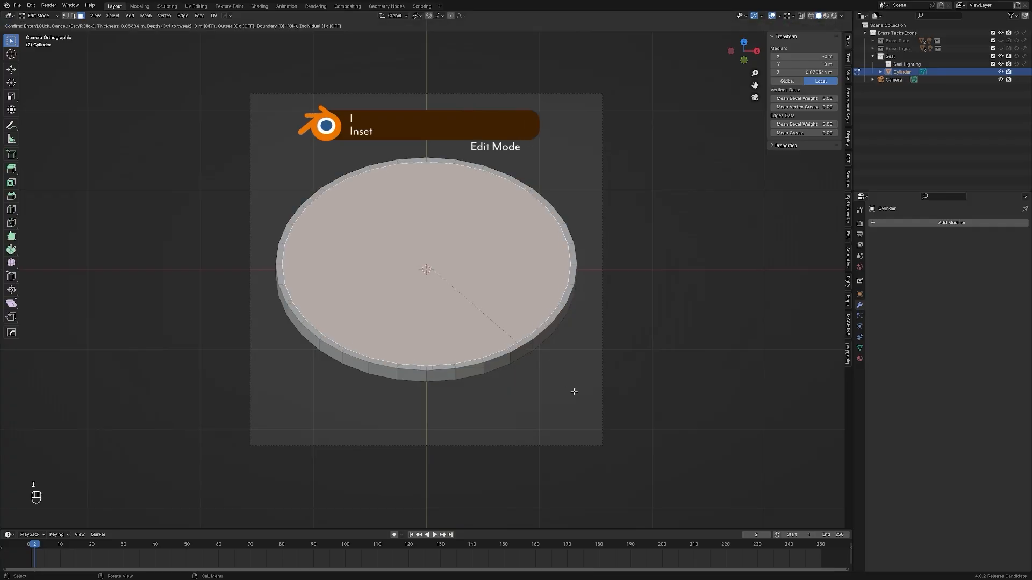
key(e)
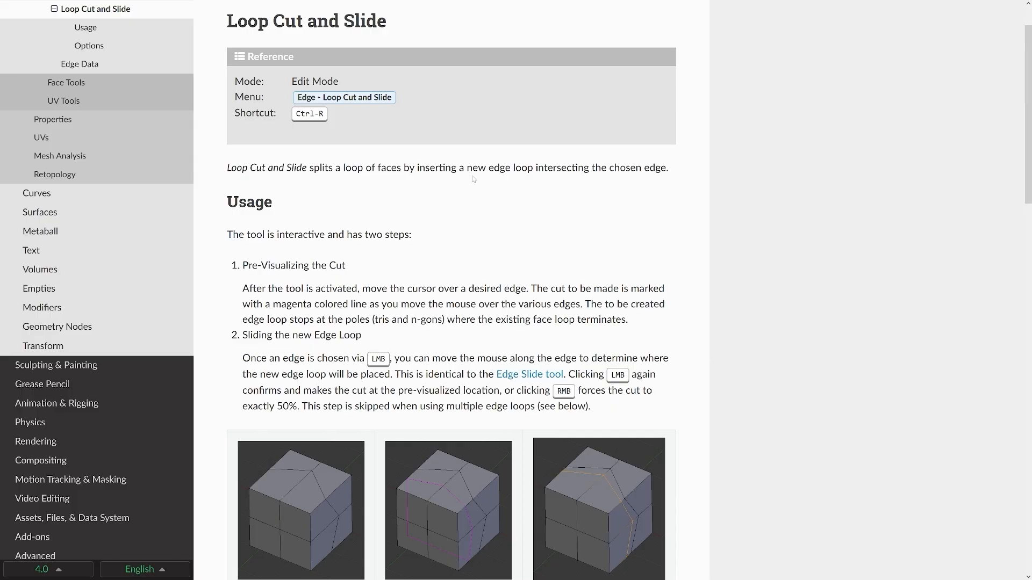
scroll(325, 162, down, 10)
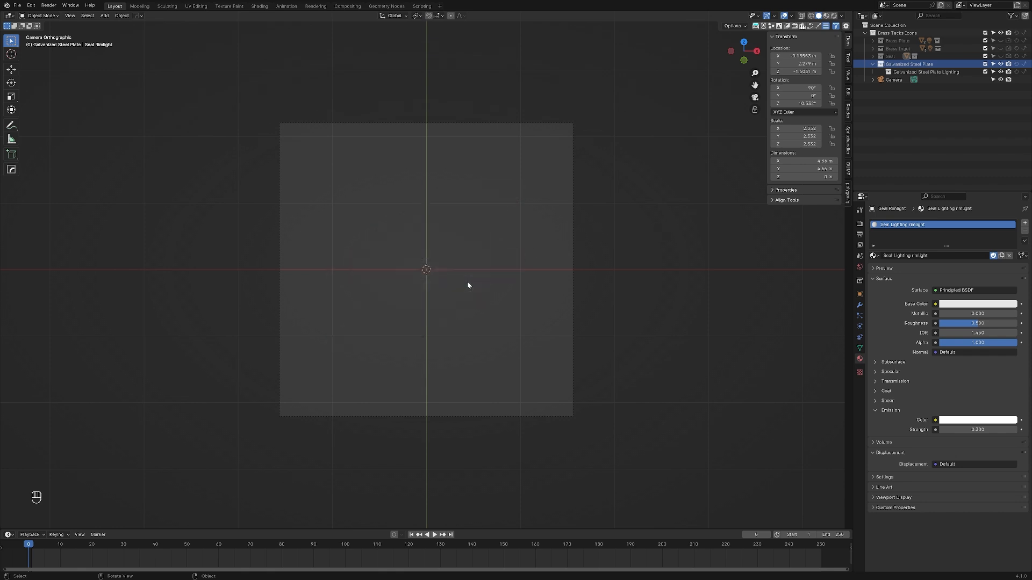
Step: Add a cube mesh to the Galvanized Steel Plate collection and view it in perspective outside the camera
key(shift+a)
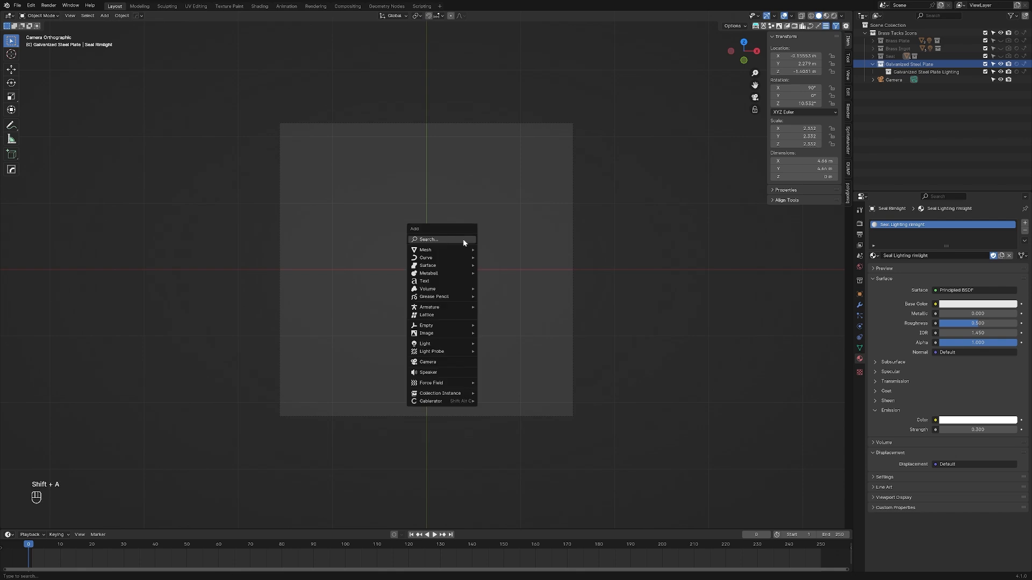
mouse_move(461, 249)
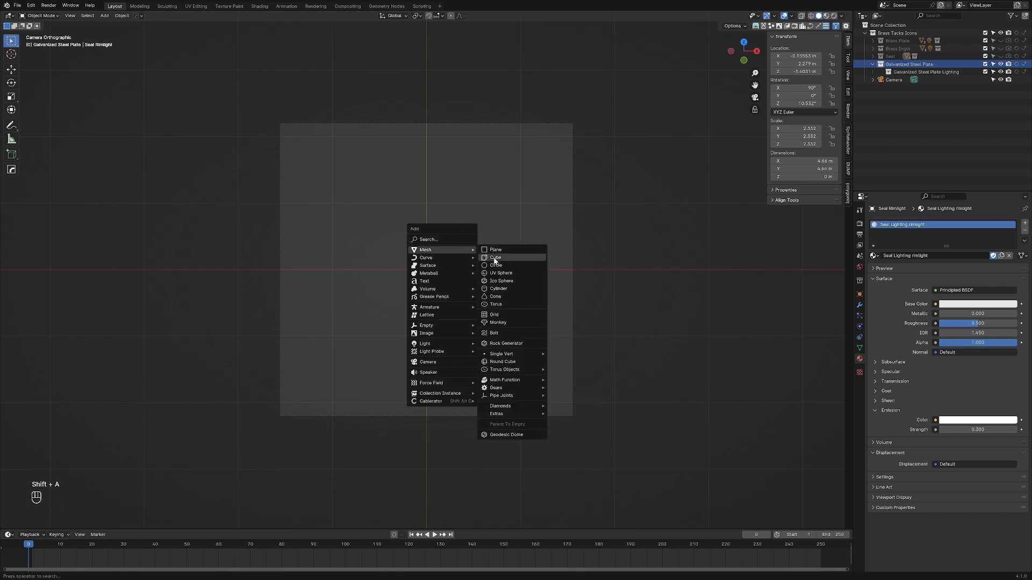
click(491, 257)
key(KP_0)
middle_drag(464, 254, 497, 235)
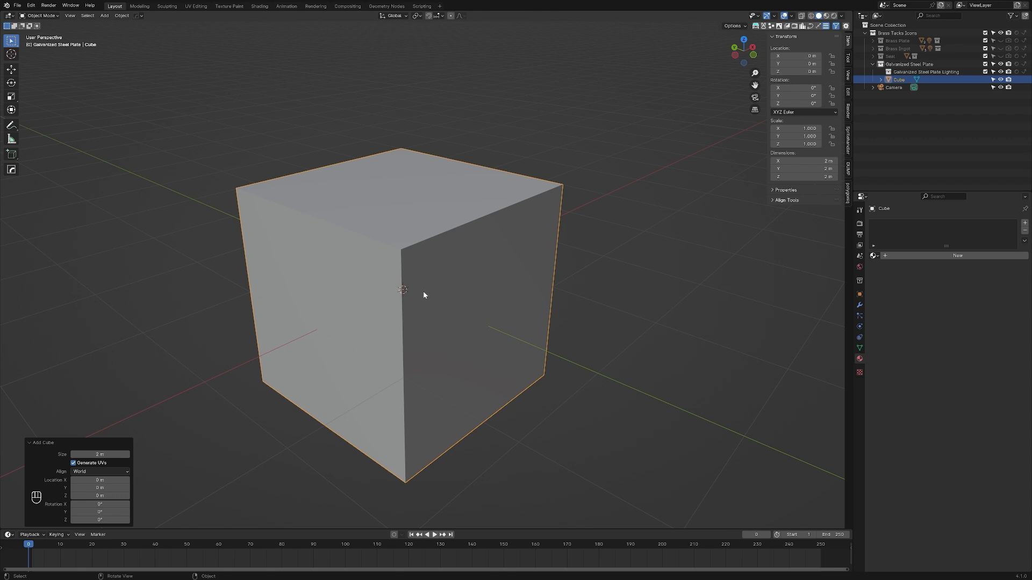
key(s)
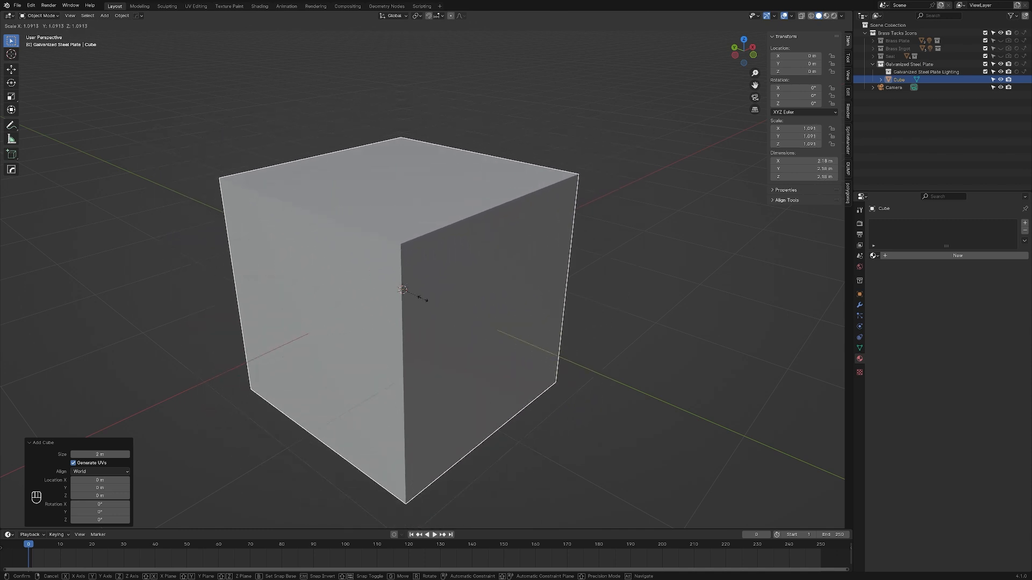
key(Escape)
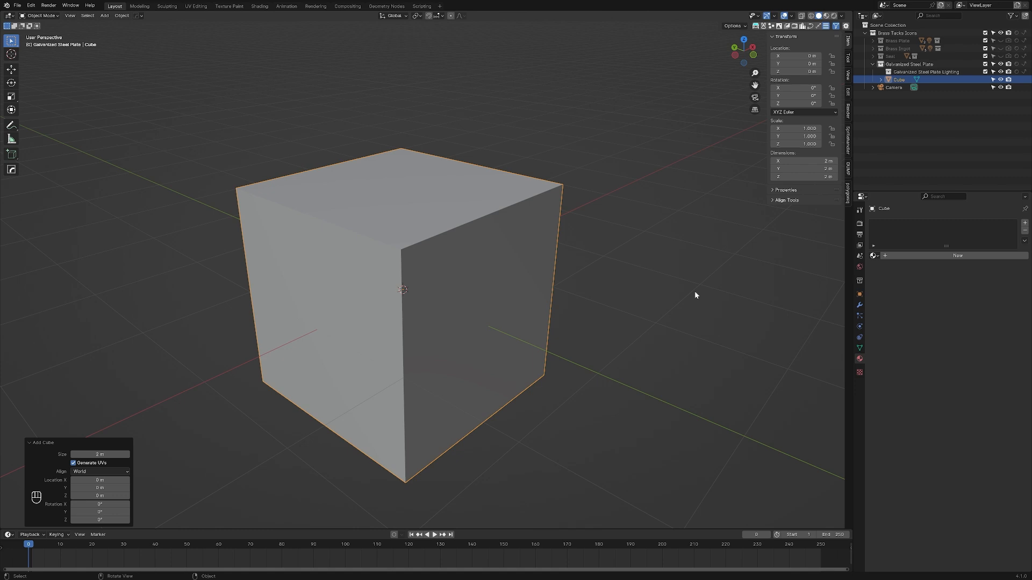
key(s)
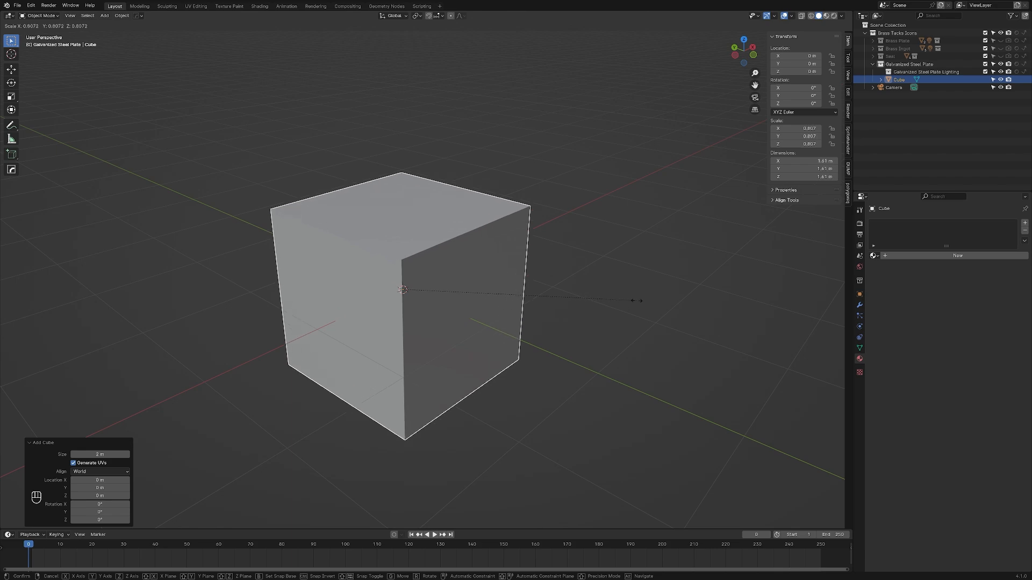
key(Escape)
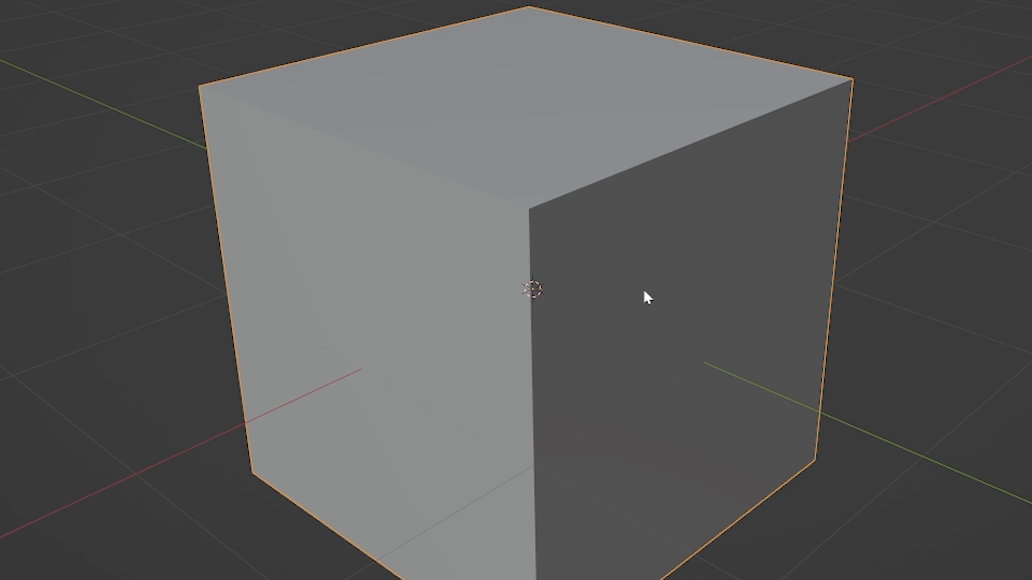
key(s)
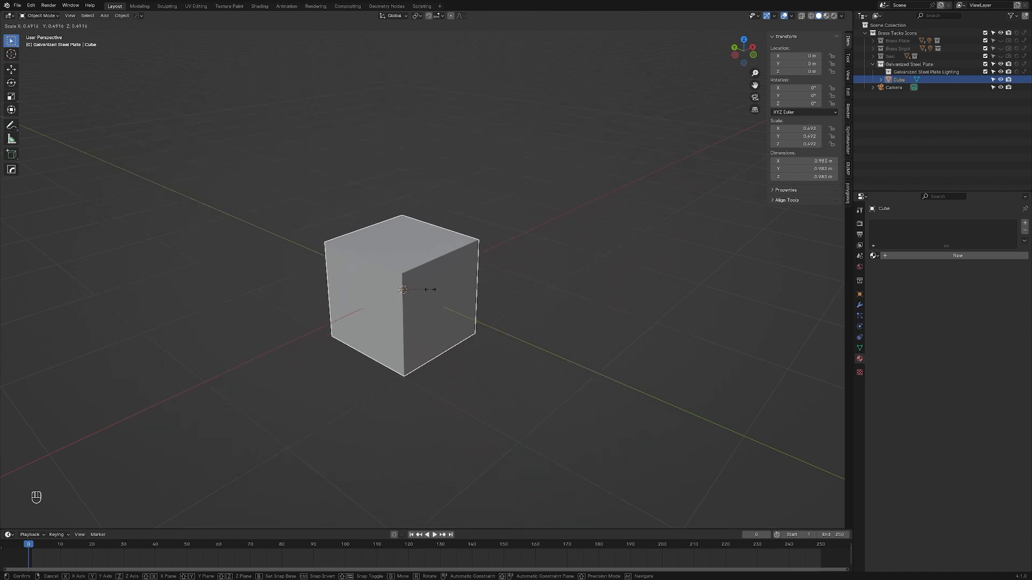
key(Escape)
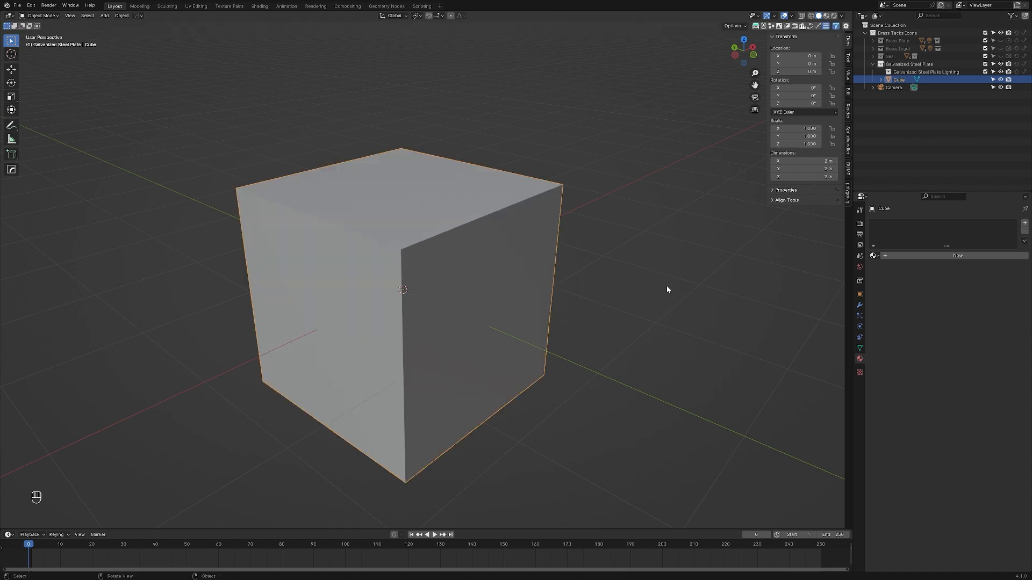
key(s)
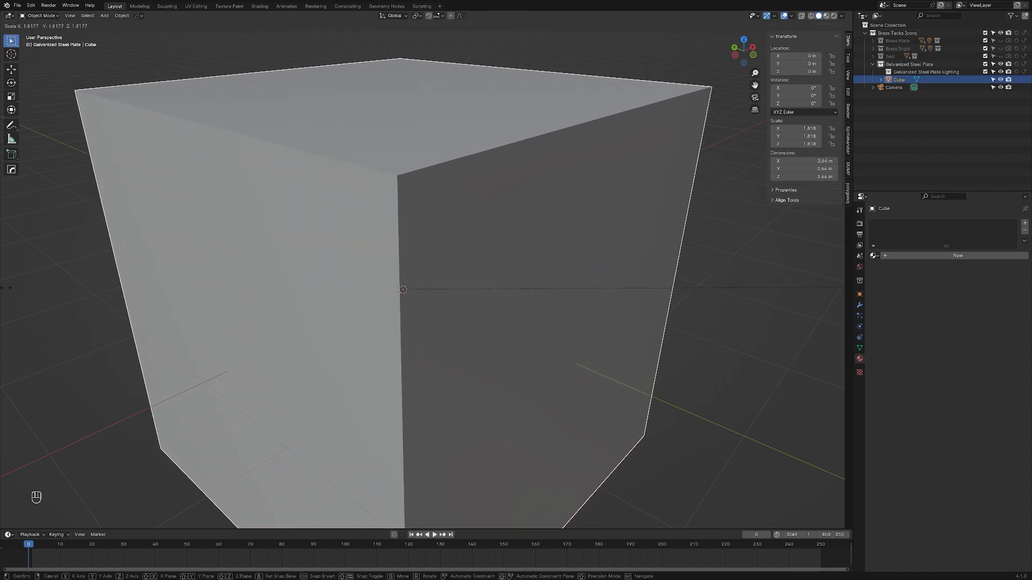
key(Escape)
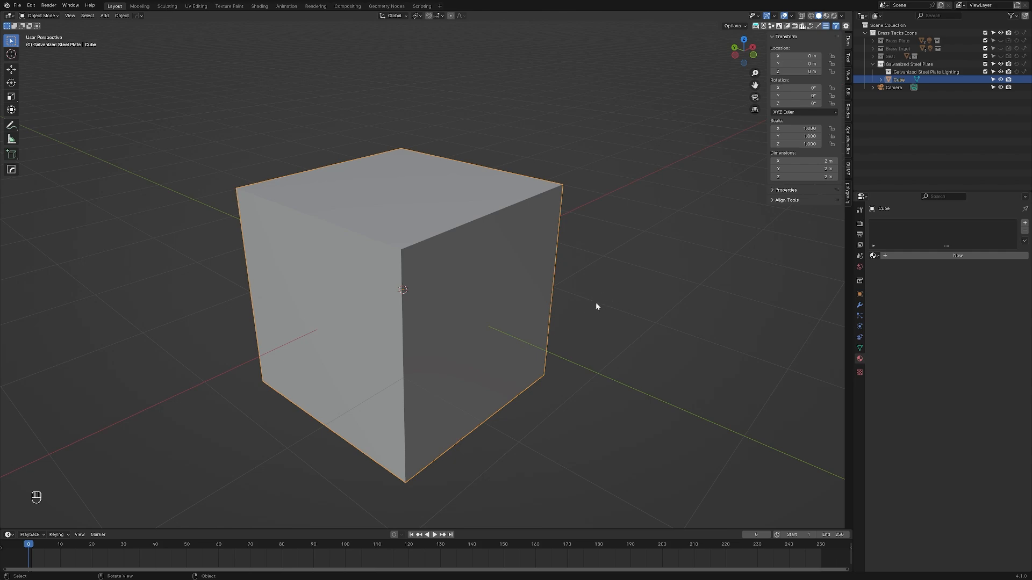
Step: Select all visible objects in the 3D viewport and all entries in the Outliner
scroll(526, 273, down, 5)
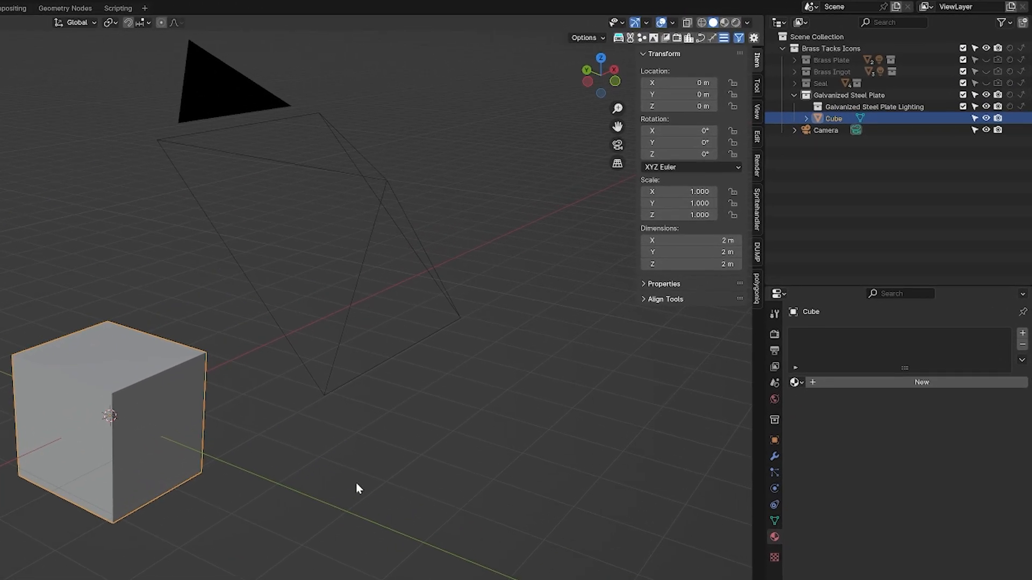
key(a)
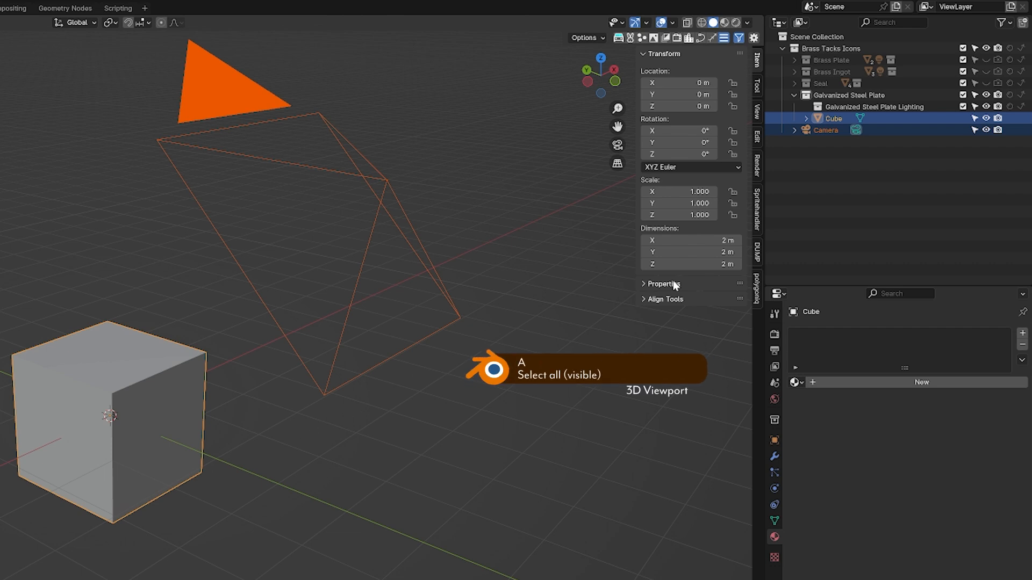
key(a)
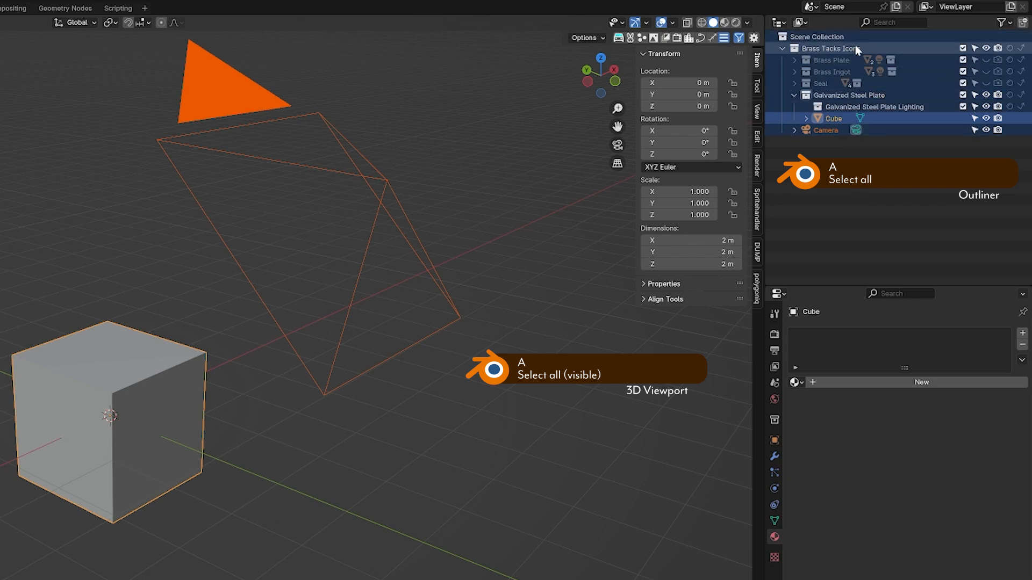
Step: Clear the selection, reselect only the cube and try scaling it uniformly
click(253, 473)
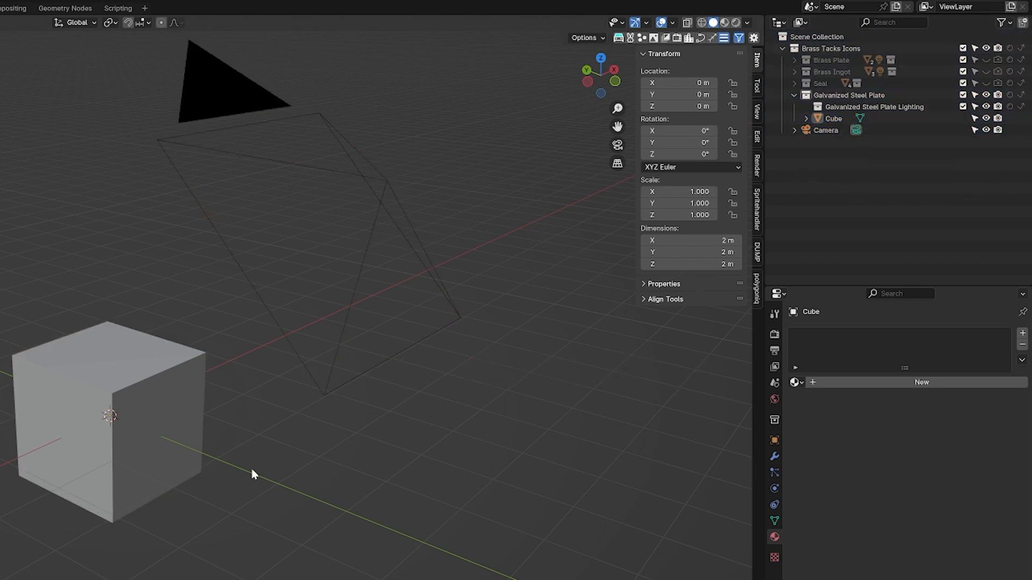
click(182, 459)
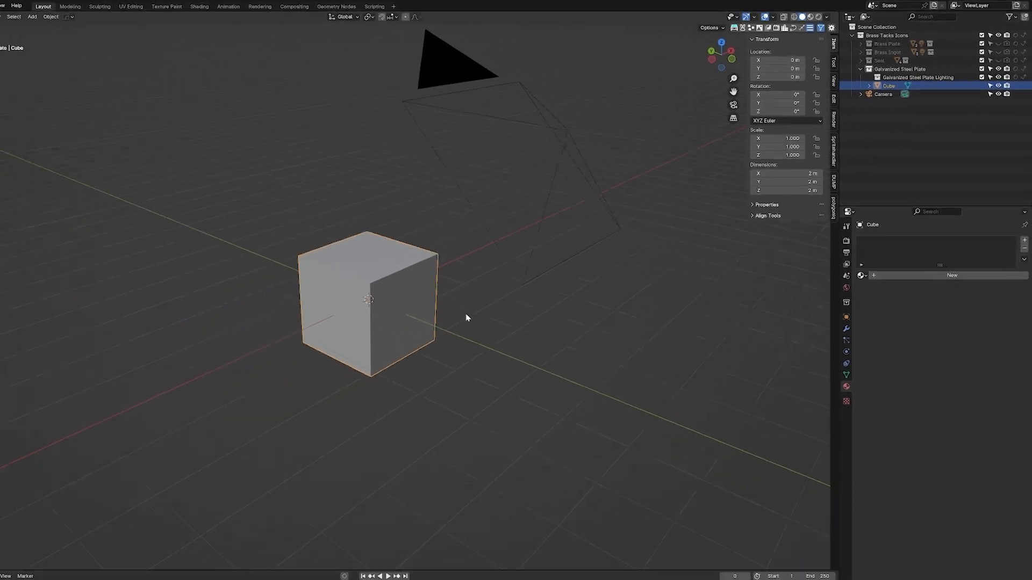
key(s)
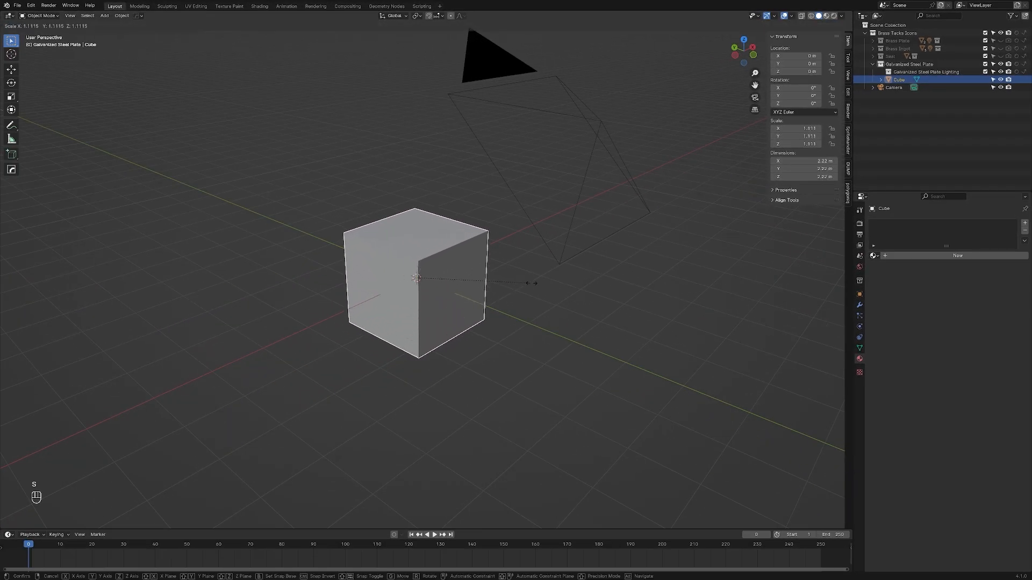
right_click(501, 310)
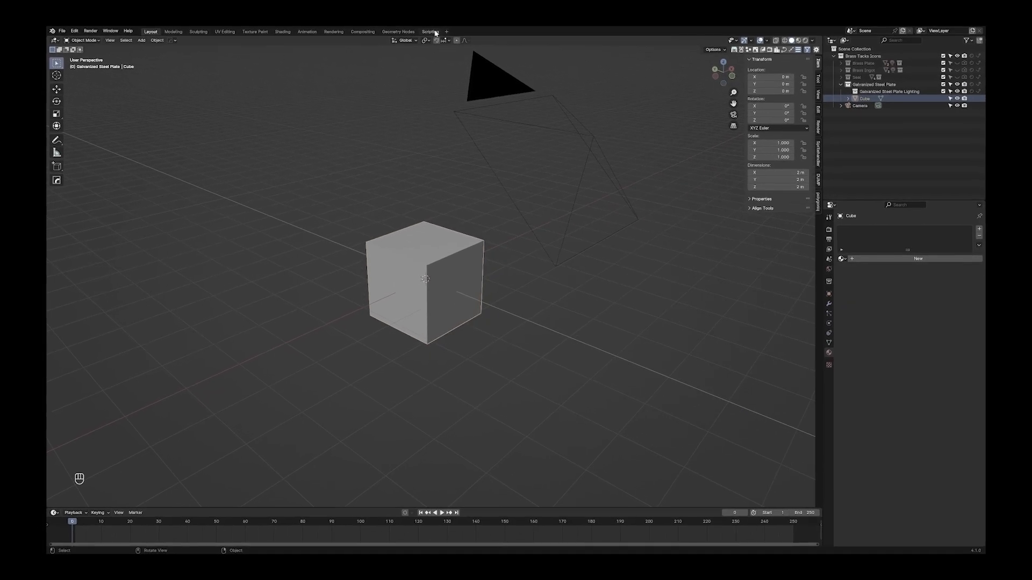
Step: Create a new text block in the Scripting workspace and enter the letter "a" in it
click(435, 33)
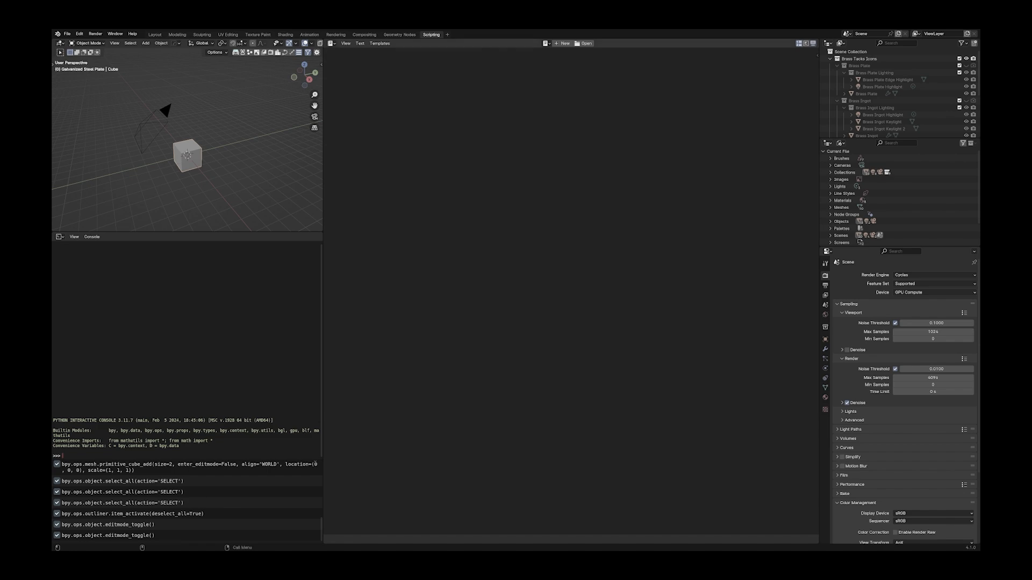
click(563, 43)
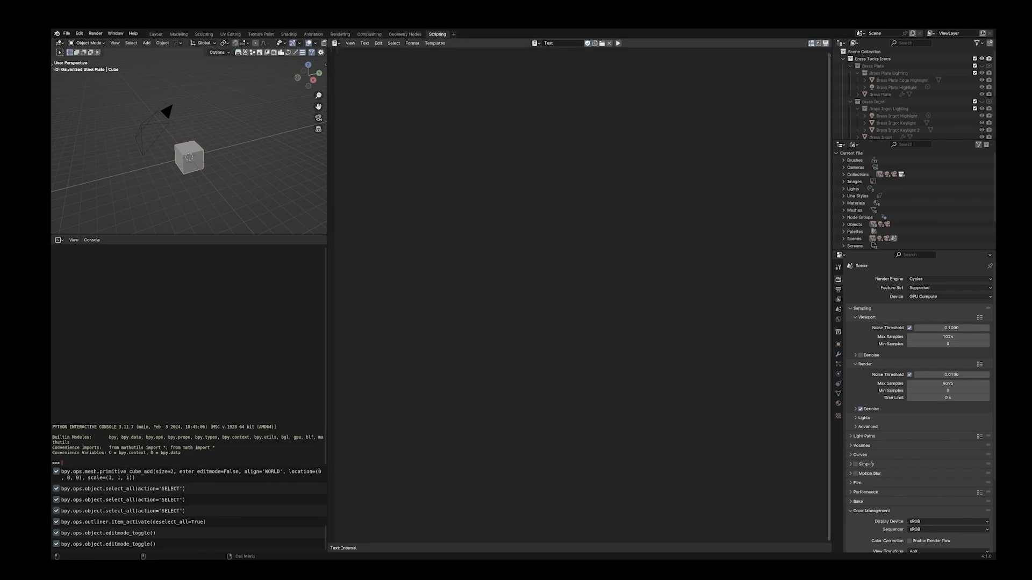
text(a)
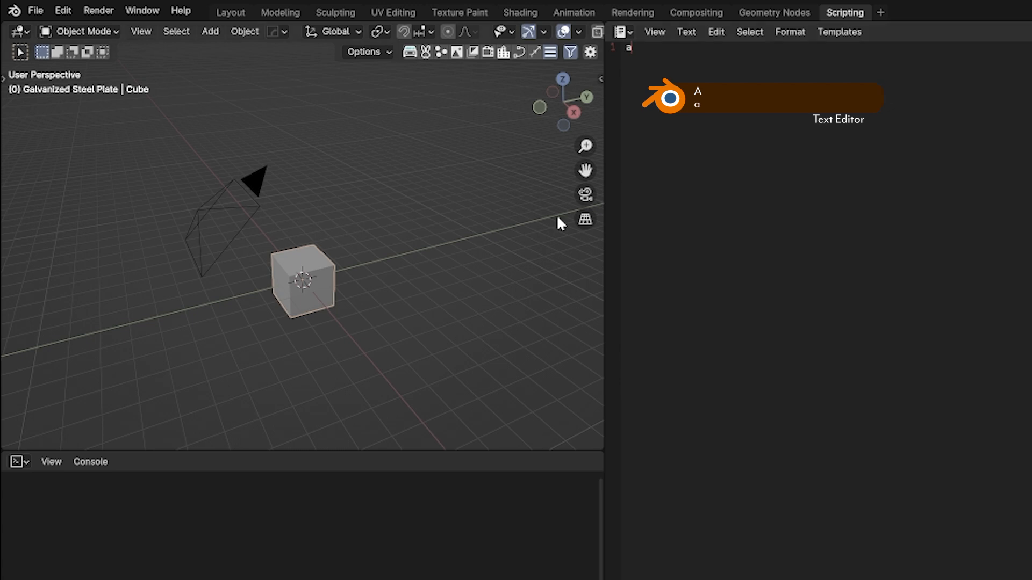
text(a)
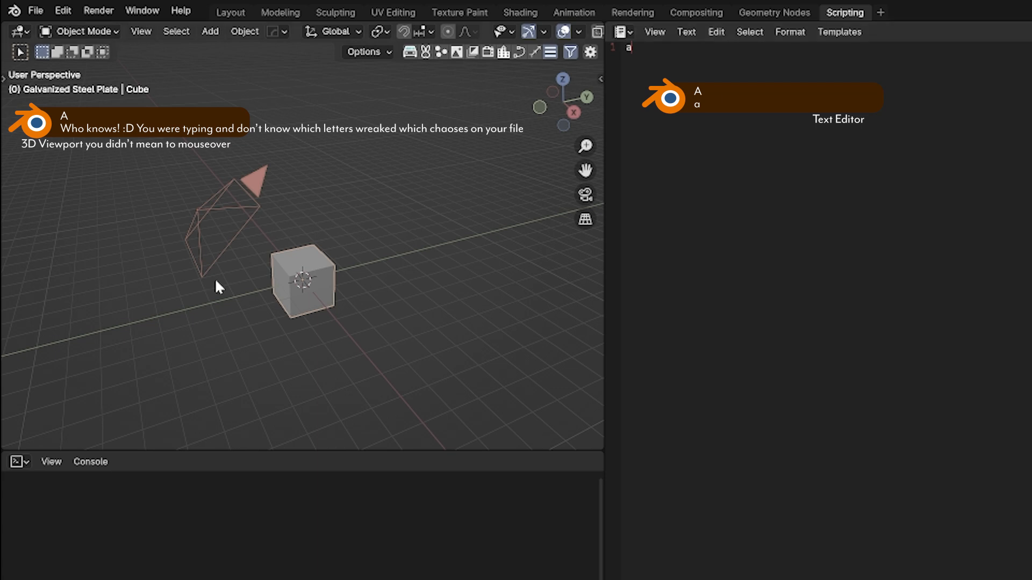
Step: Select all visible objects in the Scripting workspace's 3D viewport and try scaling them
key(s)
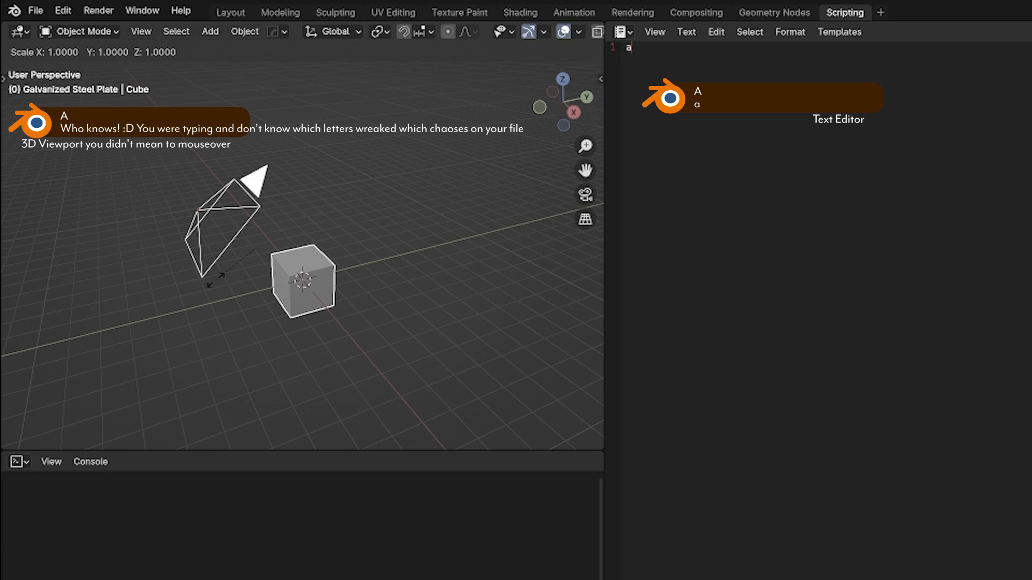
key(Escape)
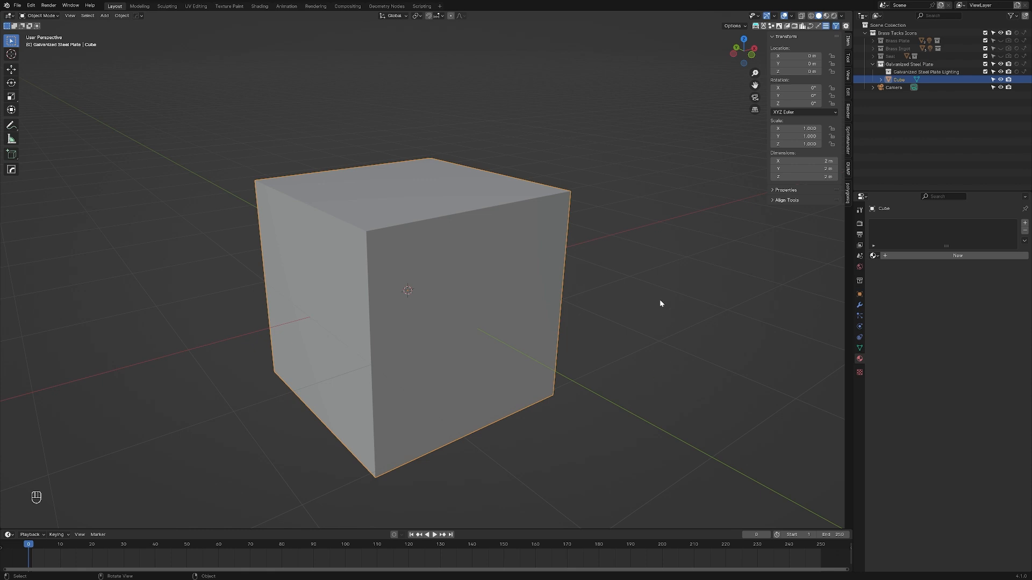
Step: Scale the cube along the global X axis to about 0.24, making a thin upright slab
key(s)
key(x)
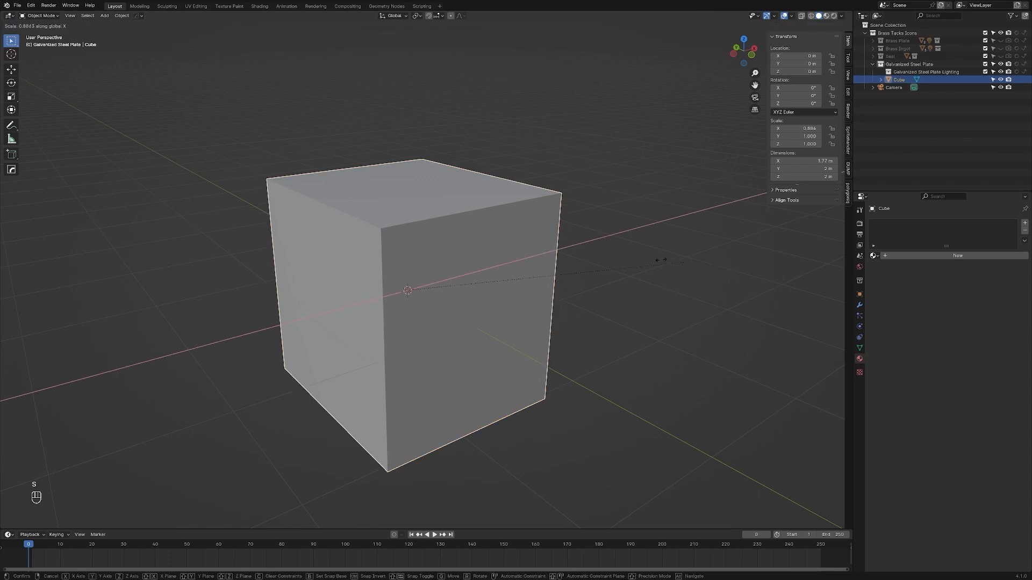
click(479, 269)
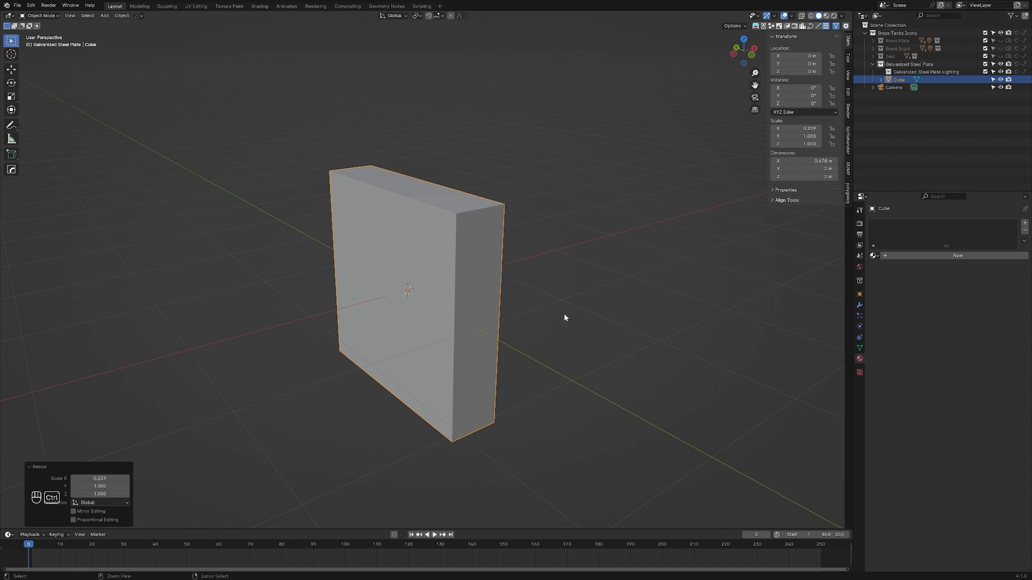
Step: Undo the last object scaling and, in Edit Mode, squeeze the cube's two opposite X-facing faces together along global X into a thin upright slab
key(ctrl+z)
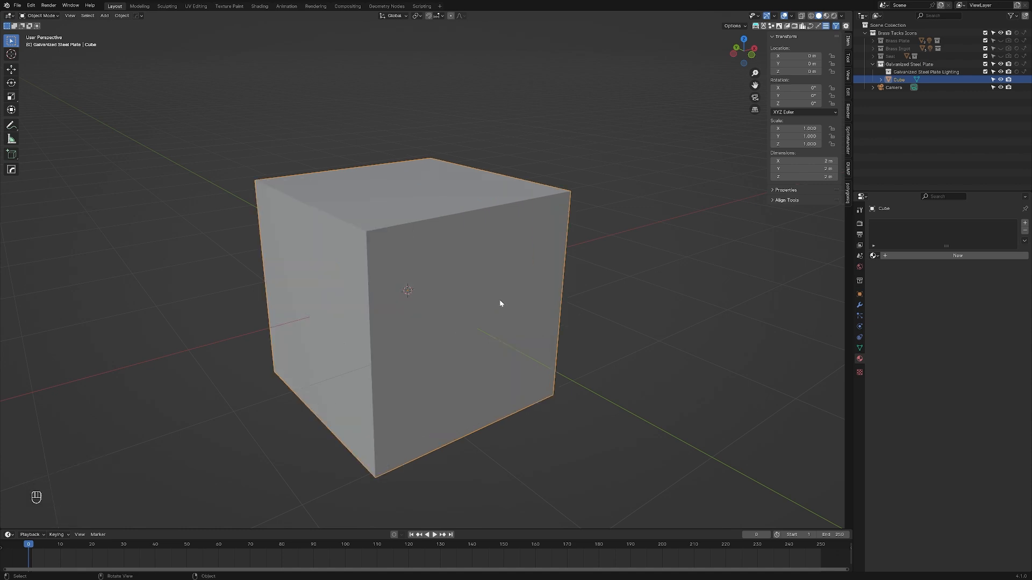
key(Tab)
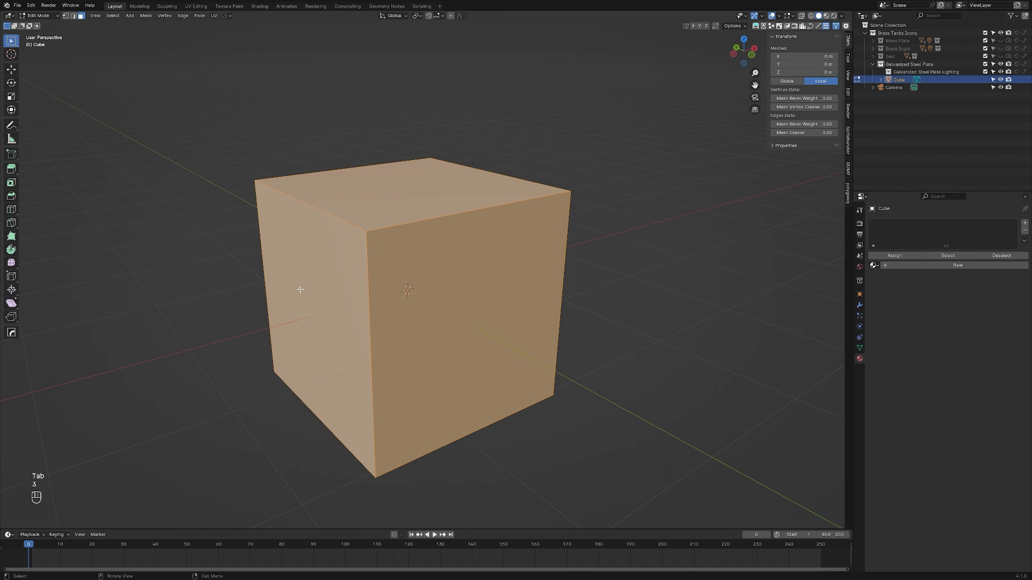
key(alt+a)
key(3)
click(489, 280)
middle_drag(490, 280, 559, 287)
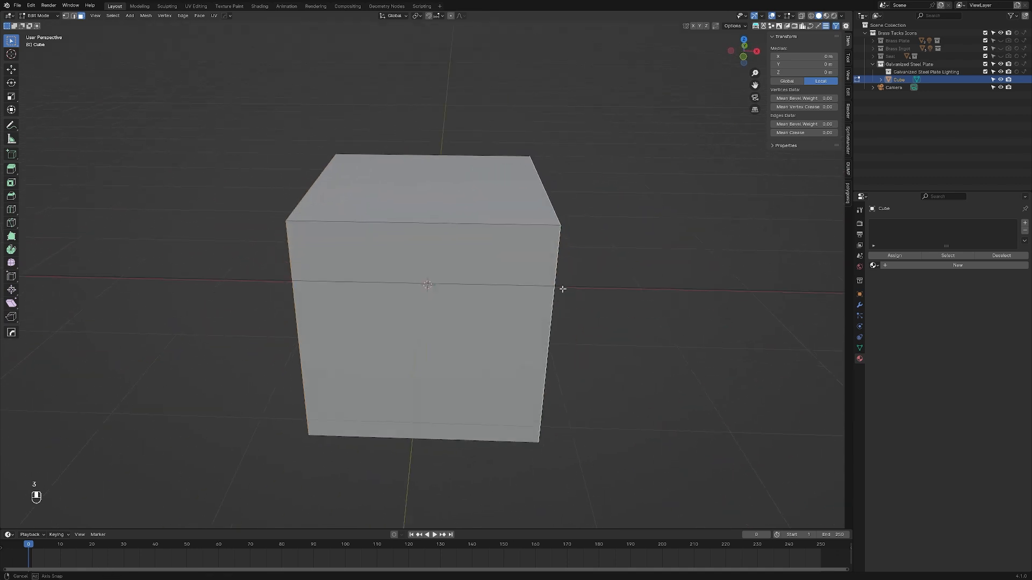
key(s)
key(x)
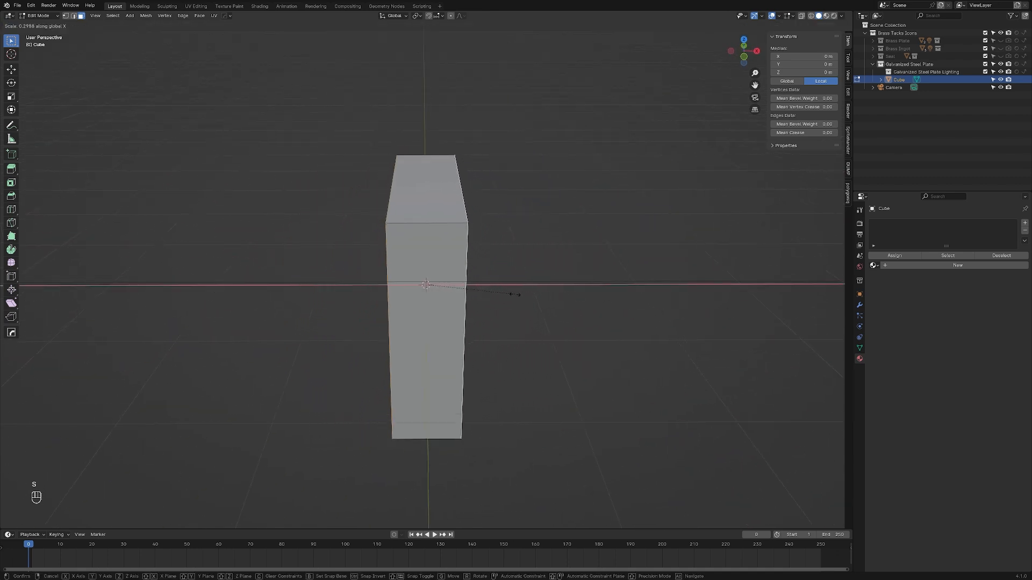
click(495, 293)
Step: Select the slab's top and bottom faces and scale them closer together along global Z
middle_drag(496, 293, 581, 311)
click(451, 189)
key(s)
key(x)
key(z)
click(631, 354)
Step: Select the slab's two large opposite faces, scale them closer together along global X and clear the selection
click(403, 285)
click(444, 283)
key(s)
key(x)
click(563, 312)
key(alt+a)
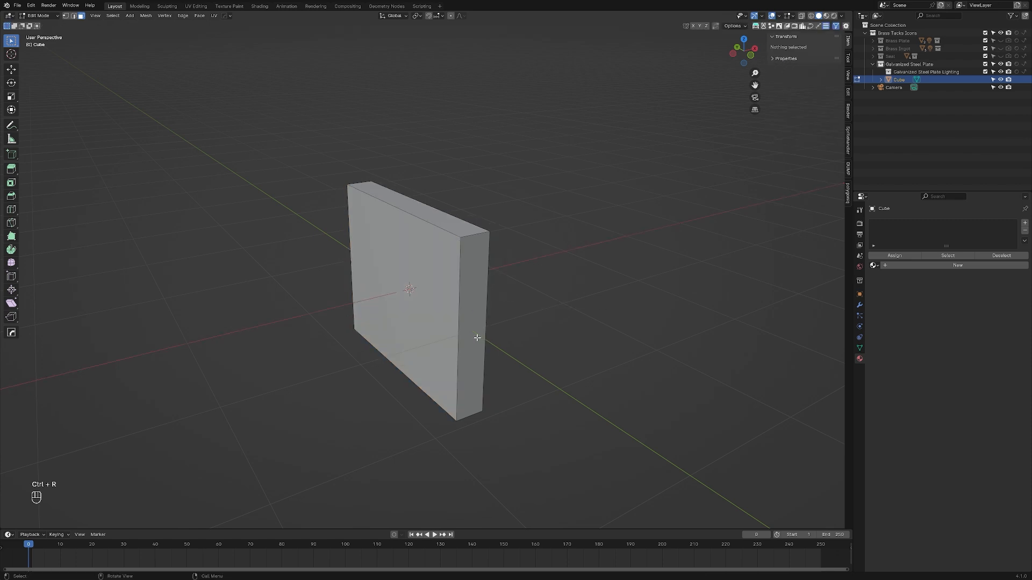
Step: Add two horizontal loop cuts around the slab and spread them apart along global Z by a factor of about 2.05
key(ctrl+r)
scroll(457, 342, up, 1)
click(457, 342)
right_click(457, 342)
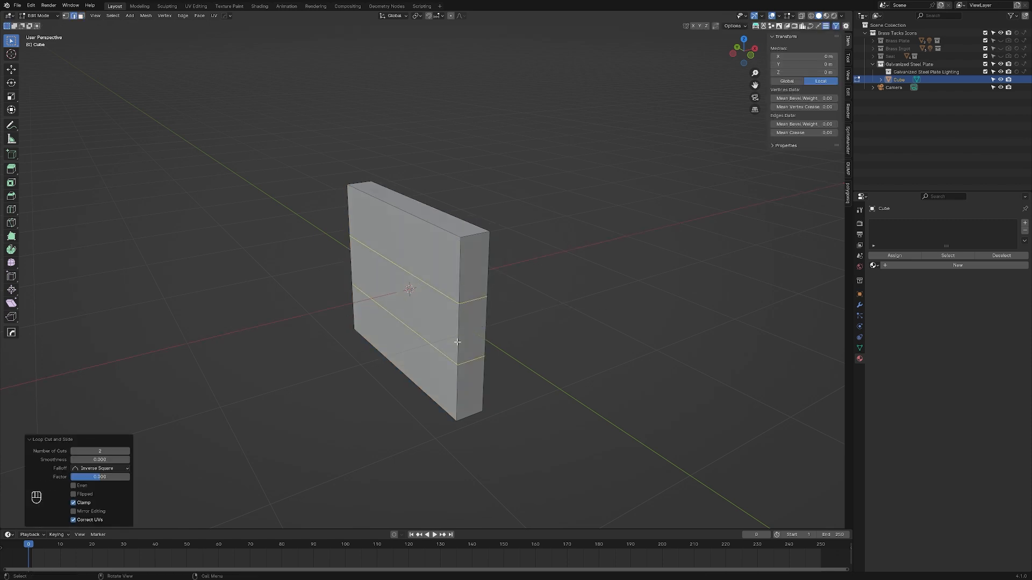
key(s)
key(z)
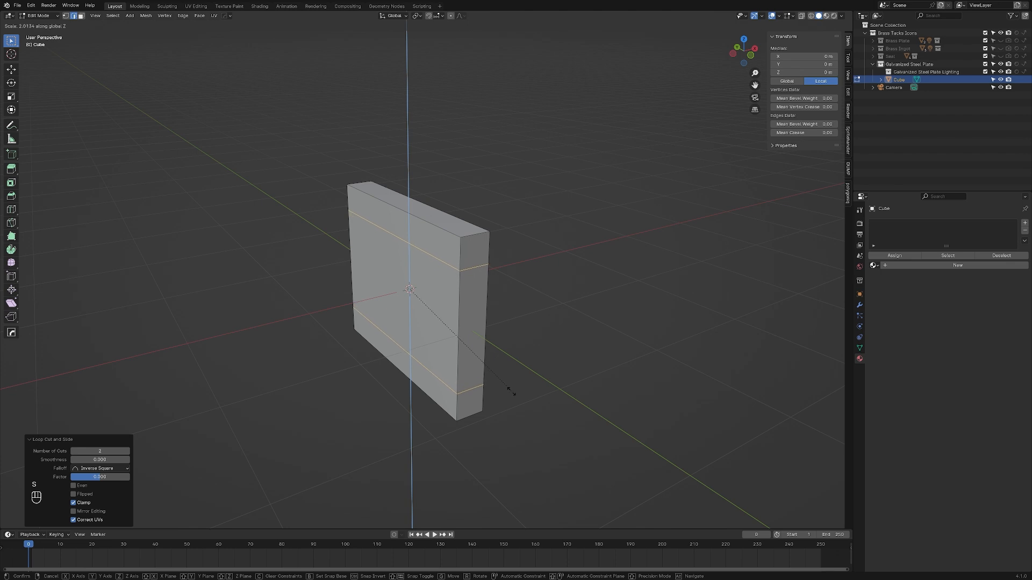
click(512, 393)
Step: Extrude the upper and lower strip faces on both large sides outward along global X, scaling by about 5.8, to form I-beam flanges
key(KP_1)
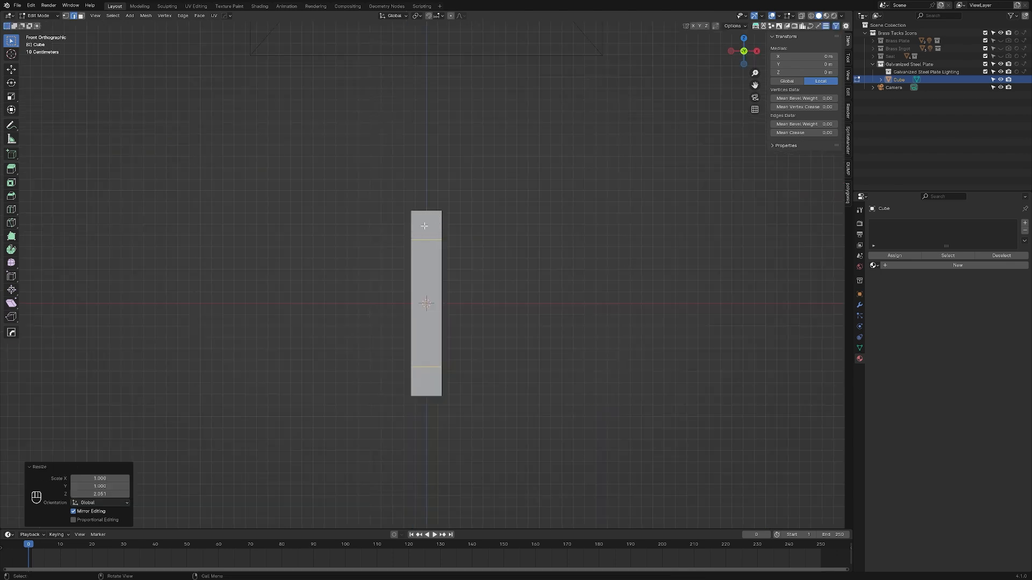
middle_drag(424, 226, 426, 258)
key(3)
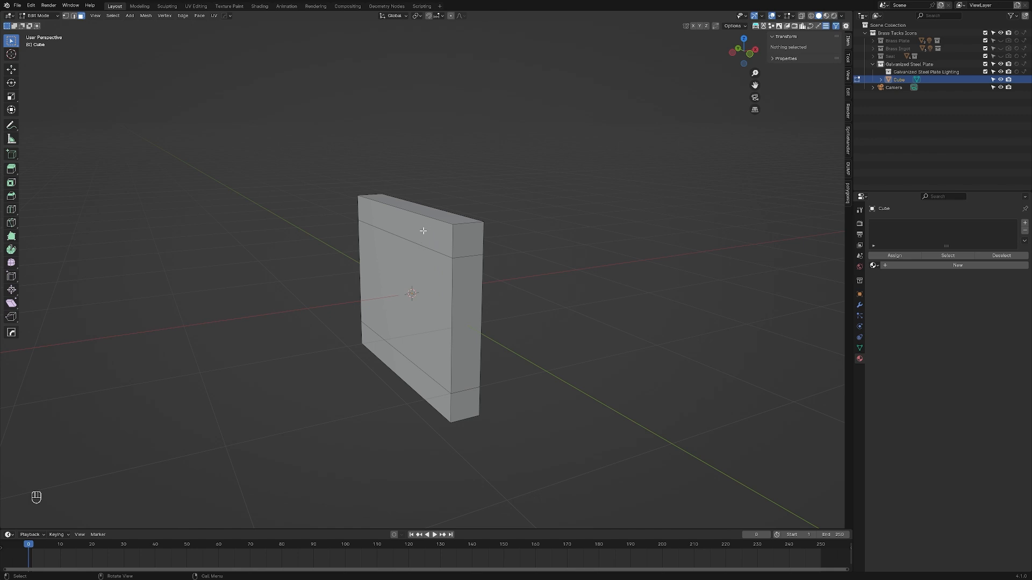
click(421, 237)
shift+click(424, 385)
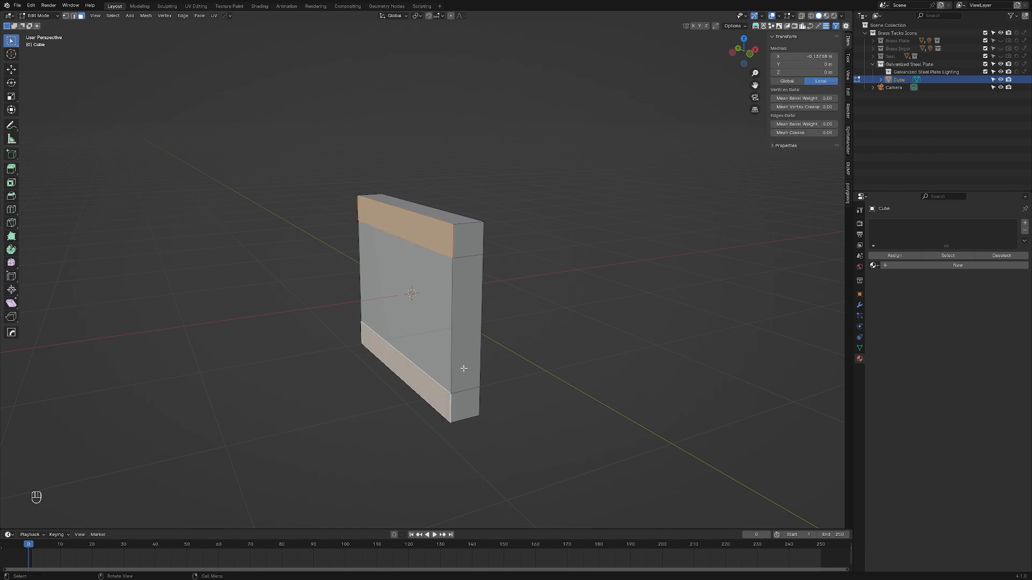
middle_drag(480, 333, 449, 328)
shift+click(437, 235)
middle_drag(540, 308, 584, 299)
shift+click(459, 393)
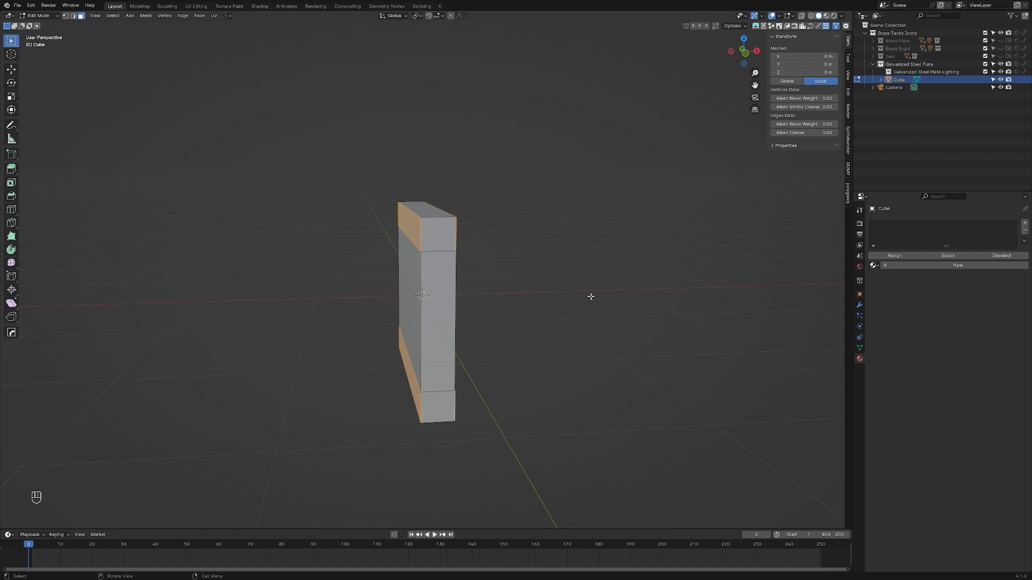
key(e)
right_click(600, 287)
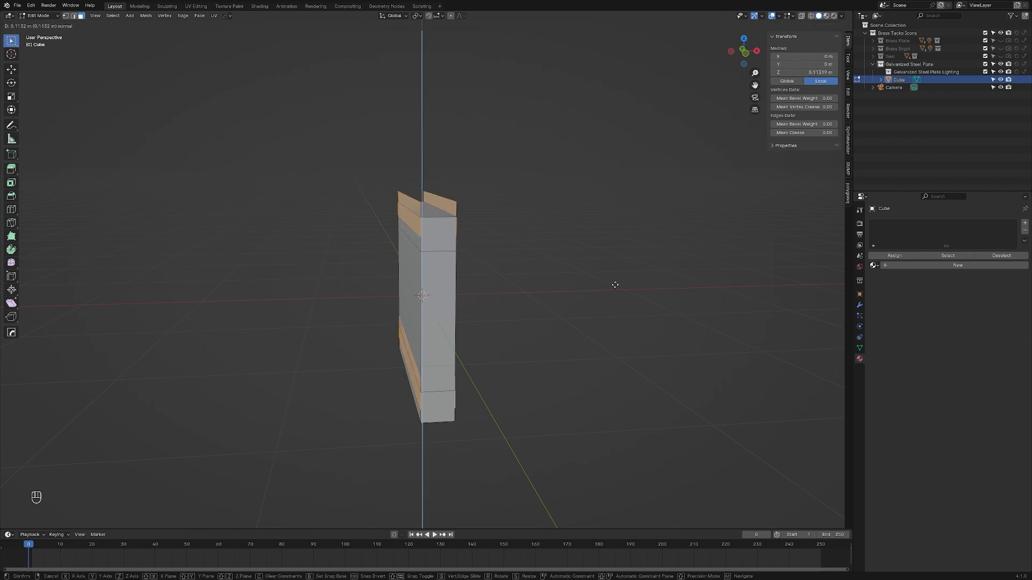
key(s)
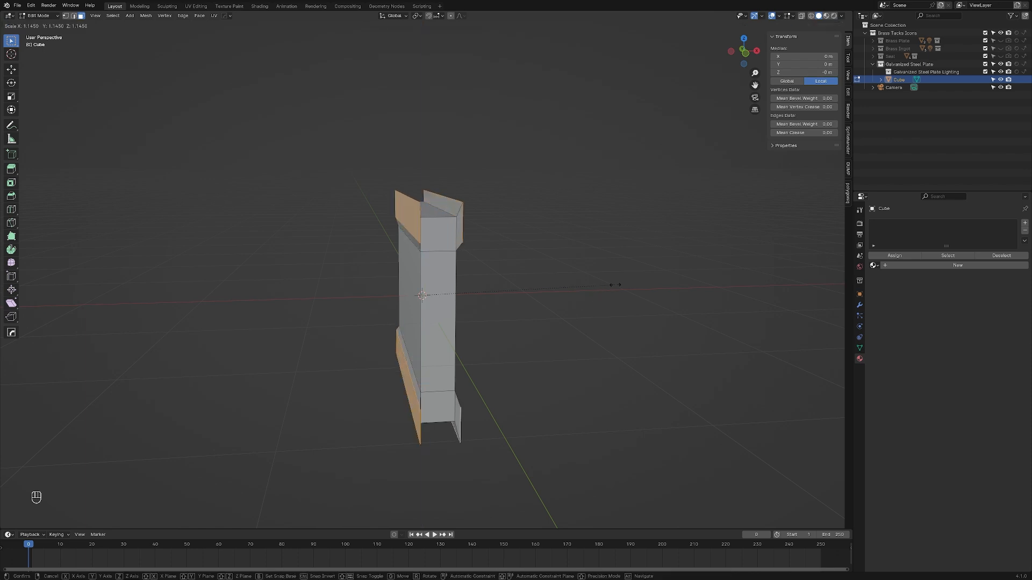
key(x)
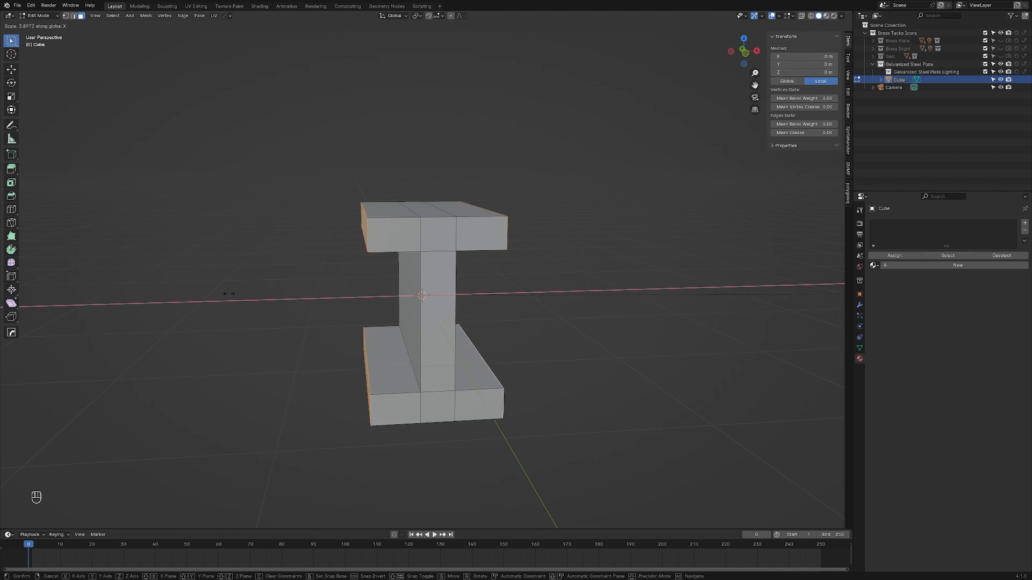
click(547, 295)
Step: Clear the selection and select all the faces on one end of the I-beam, using Circle Select for the web and lower flange
key(alt+a)
middle_drag(481, 326, 514, 314)
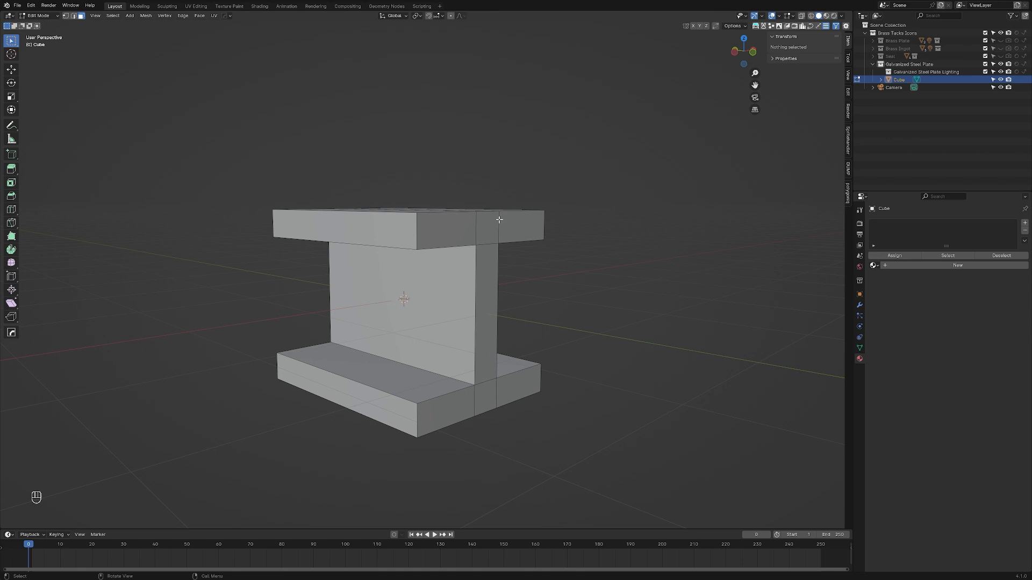
shift+click(450, 230)
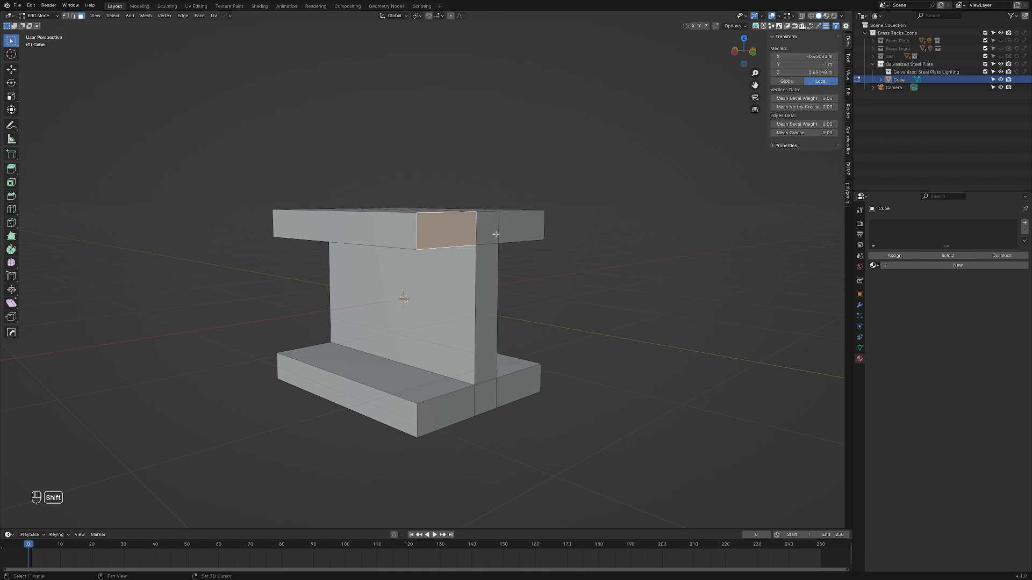
shift+click(495, 234)
shift+click(511, 226)
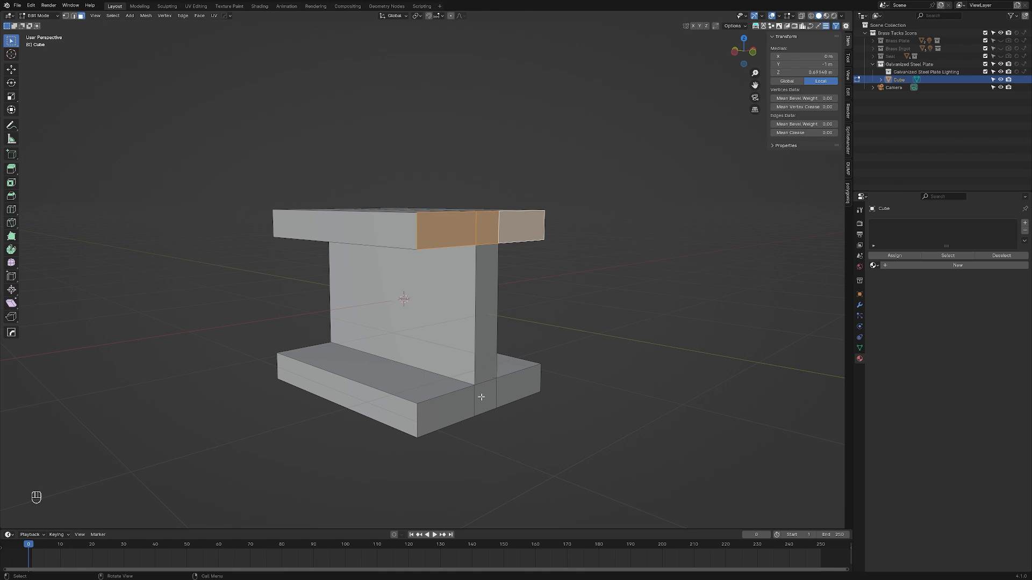
key(c)
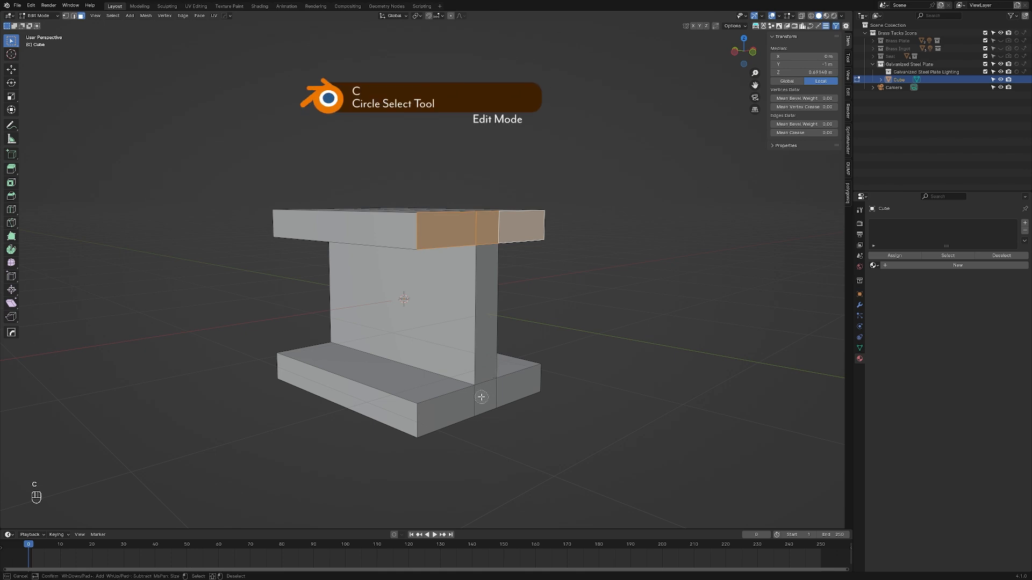
scroll(481, 397, down, 8)
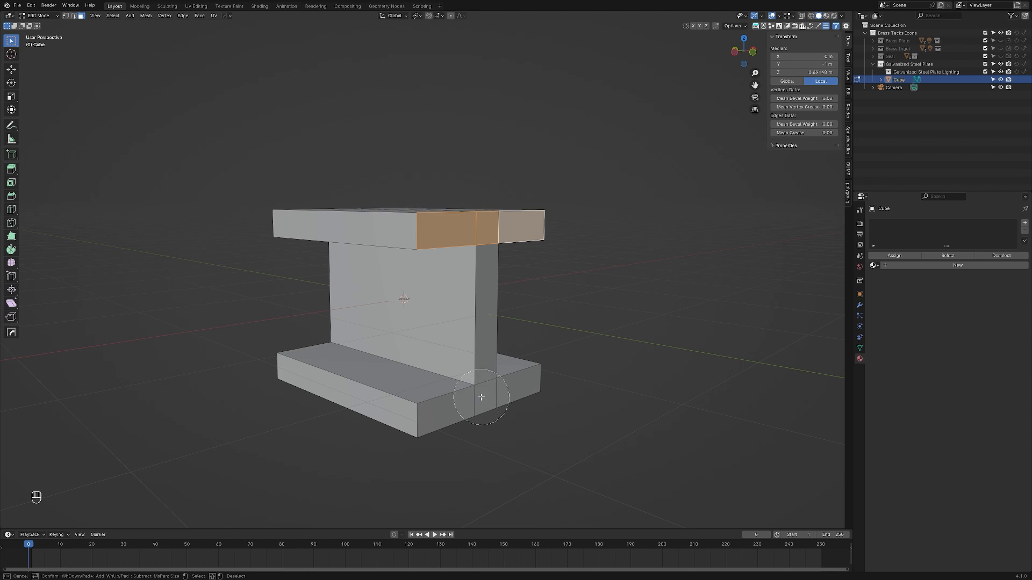
scroll(481, 397, up, 5)
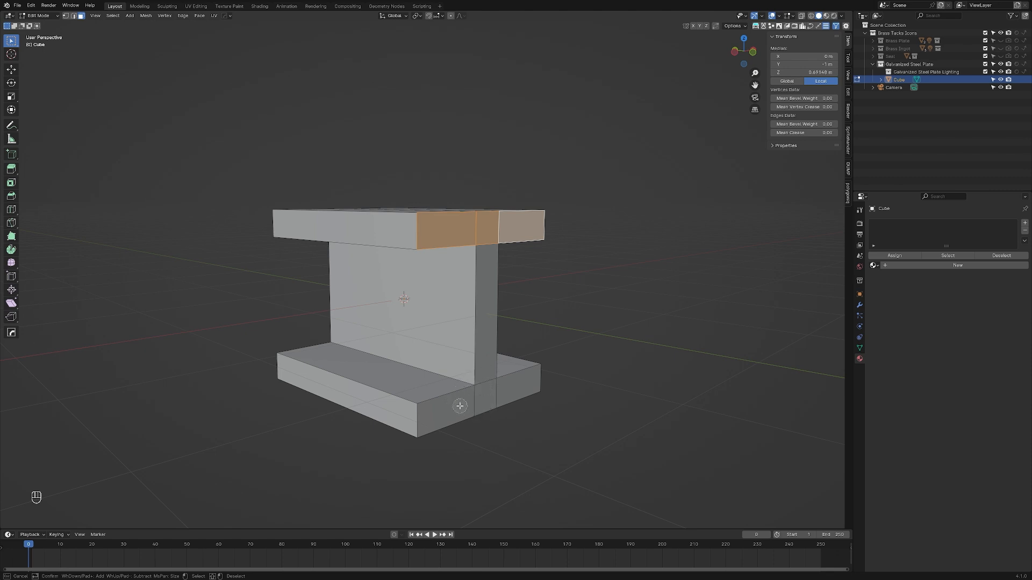
mouse_move(460, 406)
mouse_down()
mouse_move(492, 395)
mouse_move(489, 385)
mouse_up()
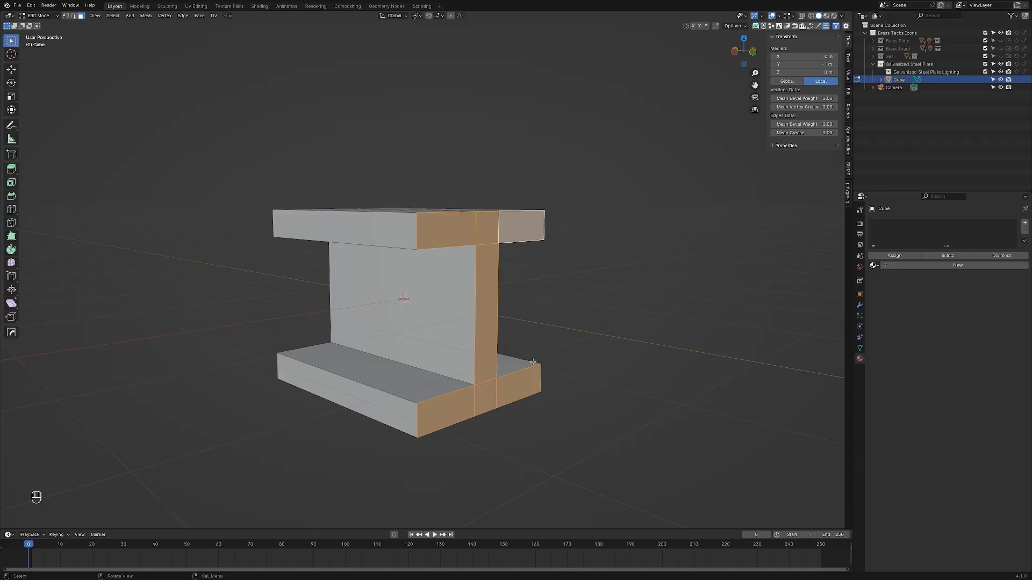
Step: Circle-select the faces of the I-beam's opposite end, scale both ends apart along Y to about 5.1 m overall, and return to Object Mode
middle_drag(603, 317, 482, 225)
key(c)
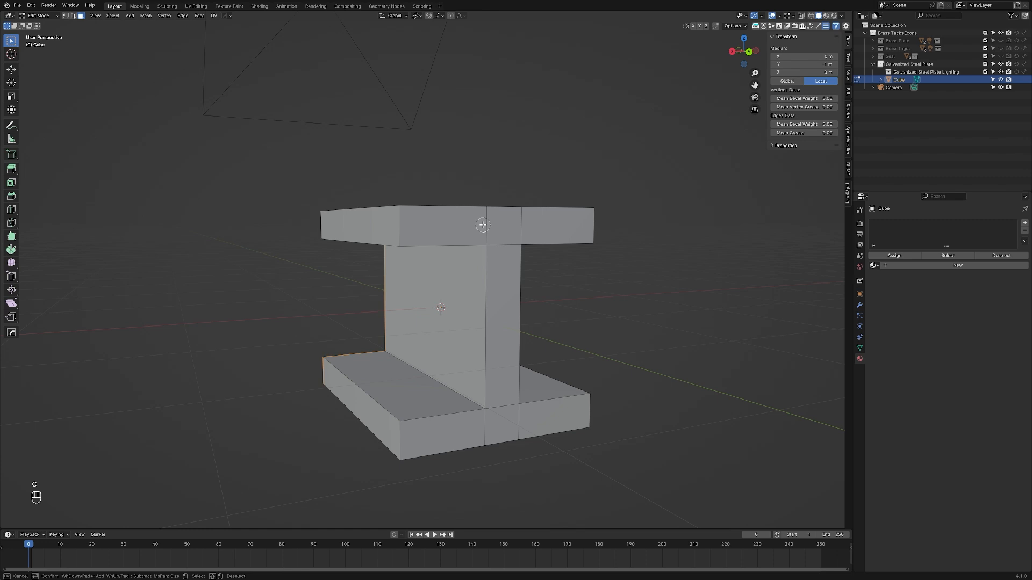
mouse_move(482, 225)
mouse_down()
mouse_move(510, 225)
mouse_move(490, 420)
mouse_move(541, 405)
mouse_up()
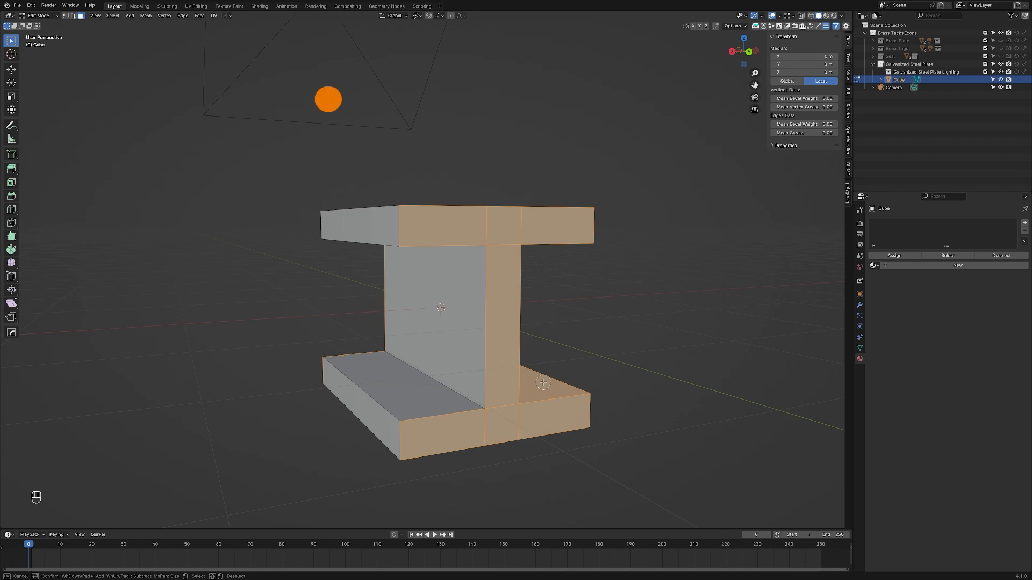
middle_click(543, 382)
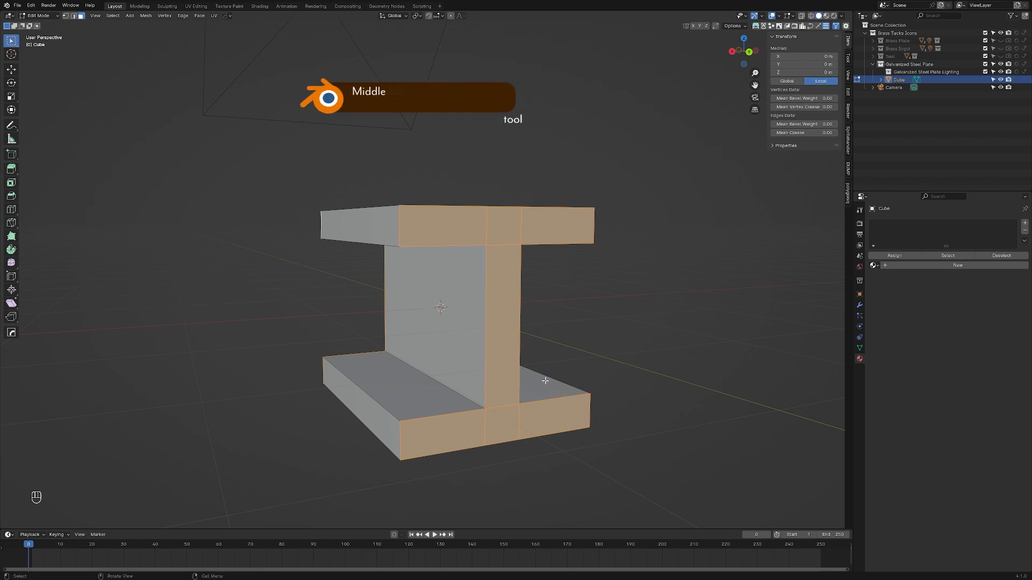
middle_drag(542, 379, 530, 369)
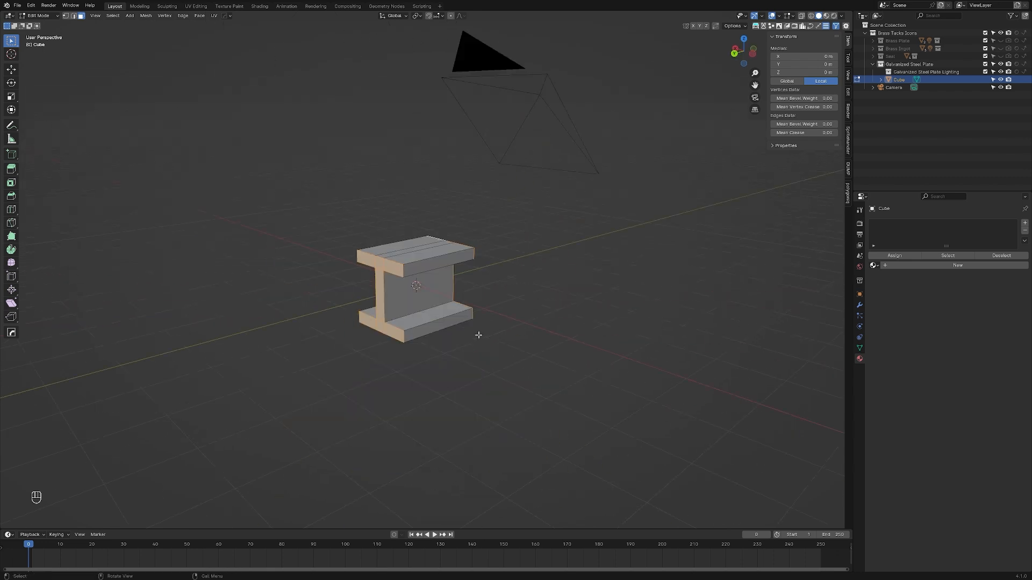
key(s)
key(y)
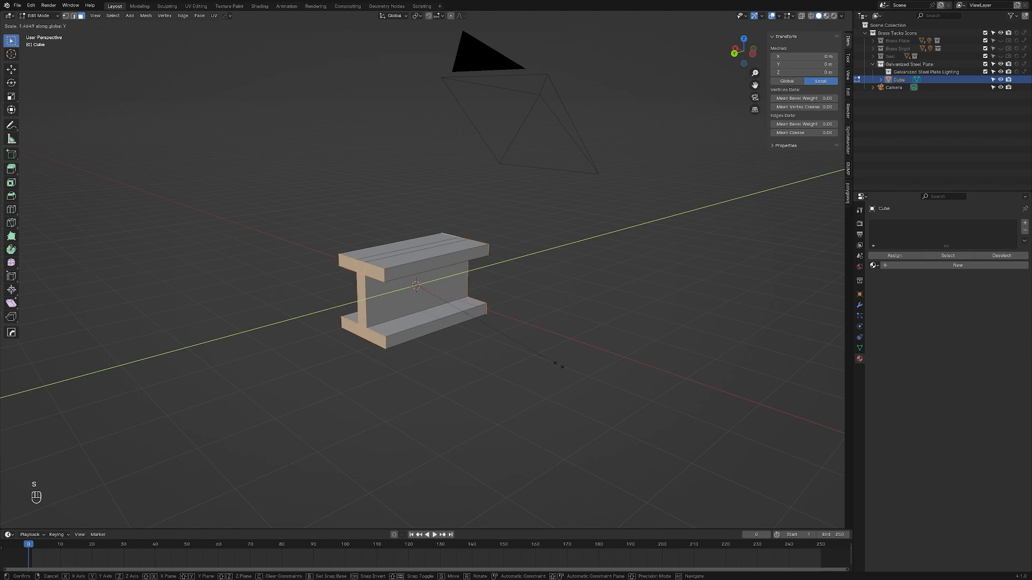
click(500, 391)
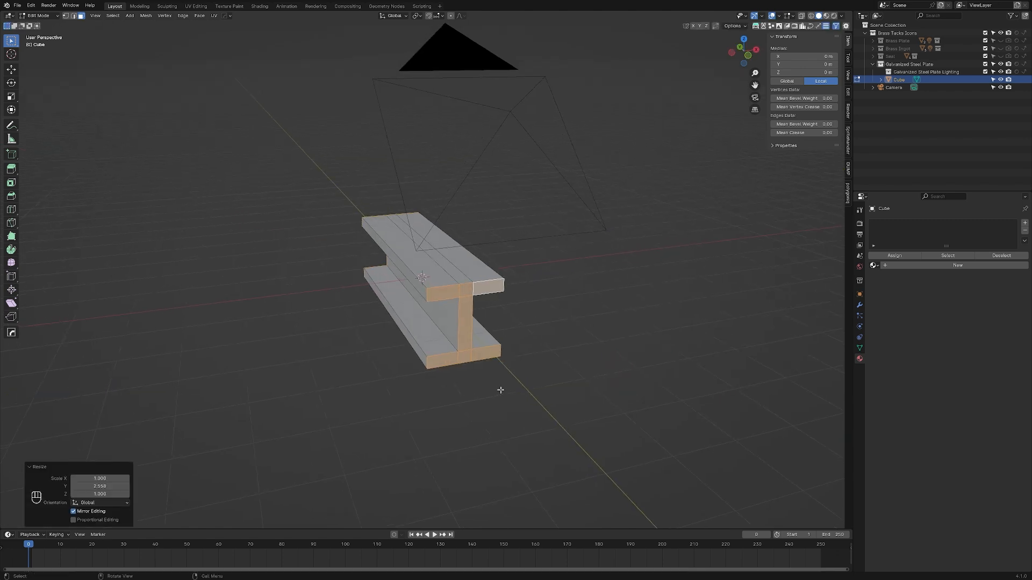
key(Tab)
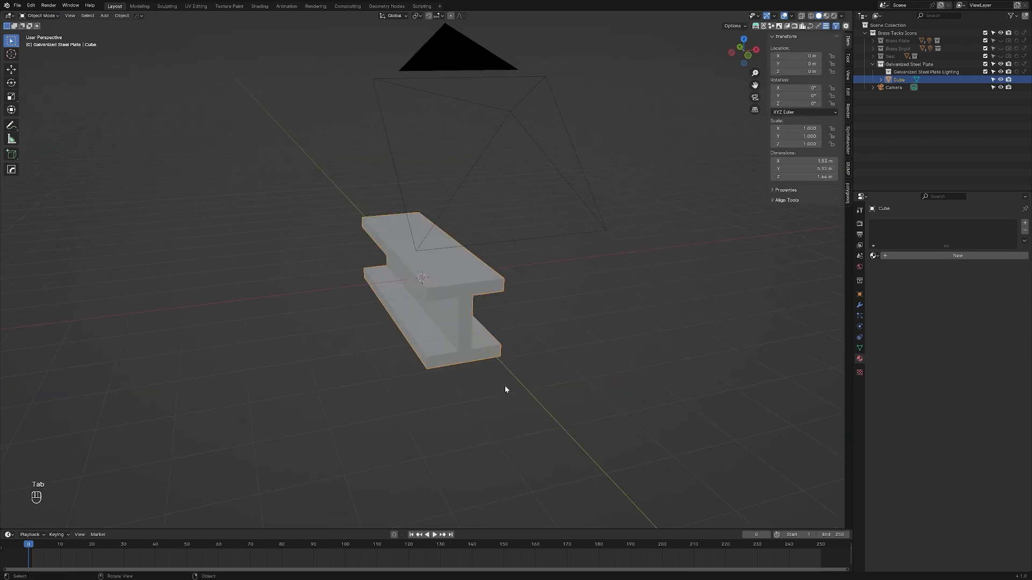
Step: From the camera view, scale the beam down to about 0.52 and rotate it about -43.5° around global Z so it fits the frame diagonally
key(KP_0)
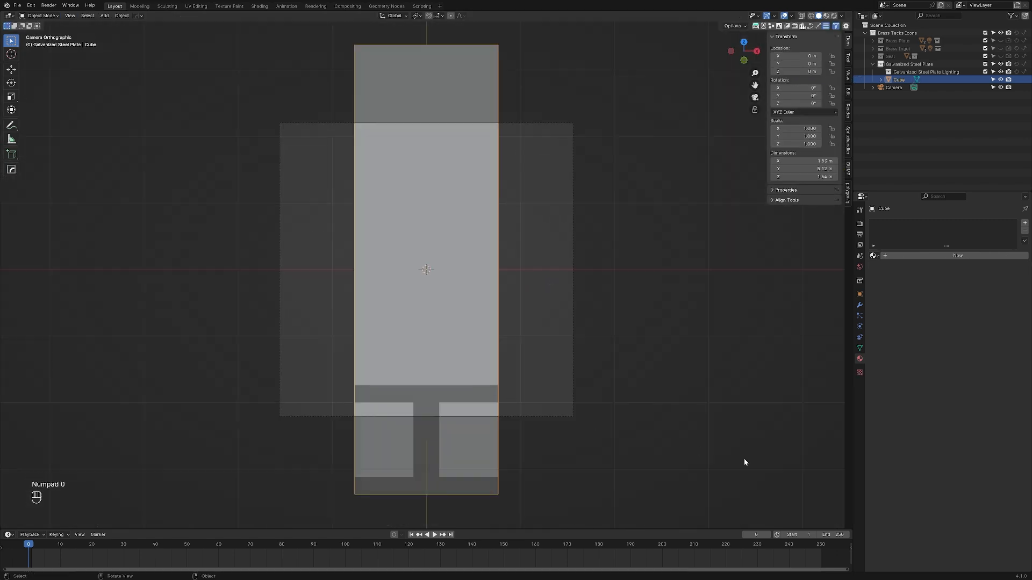
key(s)
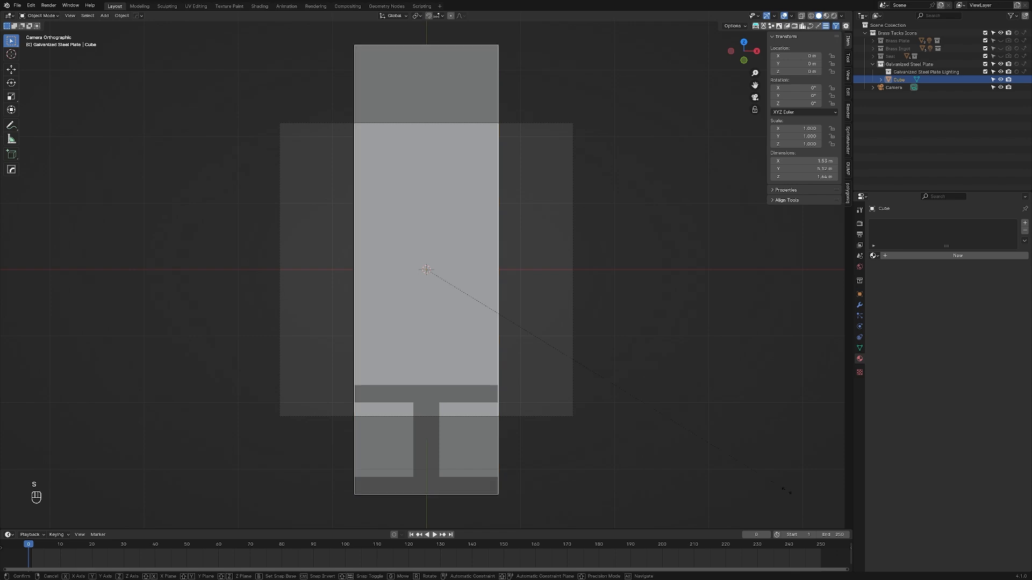
click(721, 271)
key(r)
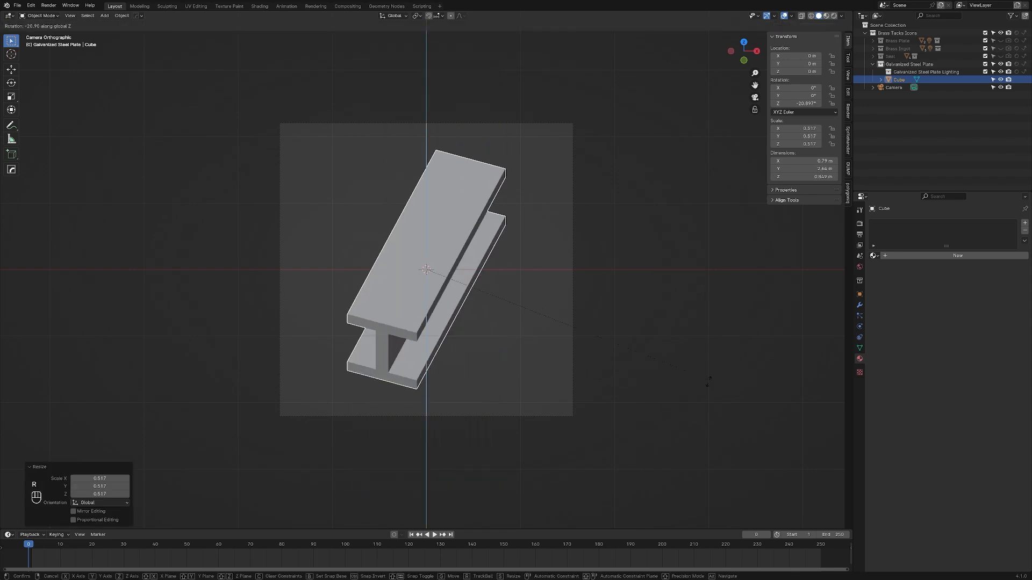
click(442, 416)
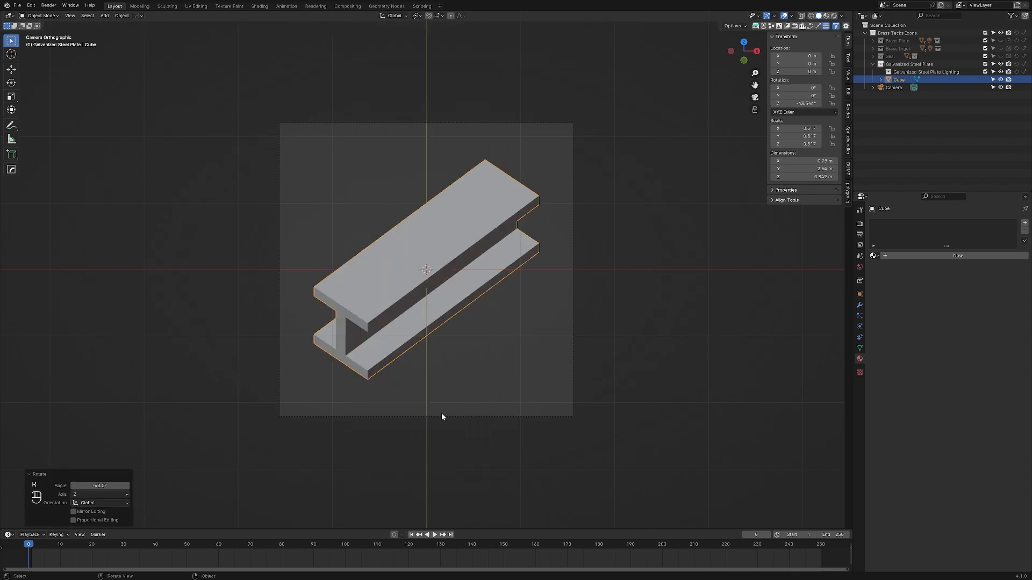
click(499, 377)
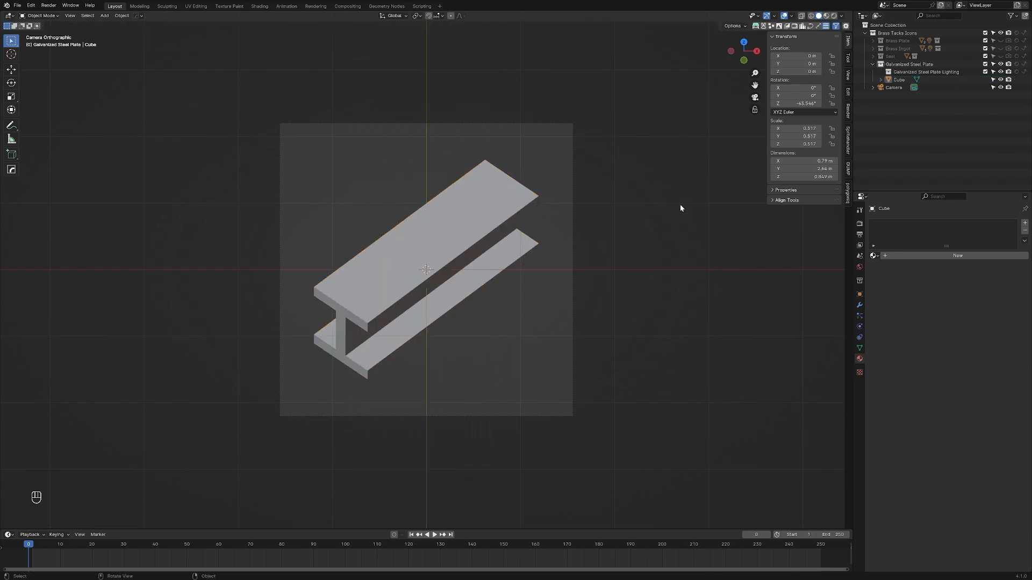
Step: Add a plane mesh inside the Galvanized Steel Plate Lighting collection
click(889, 72)
key(shift+a)
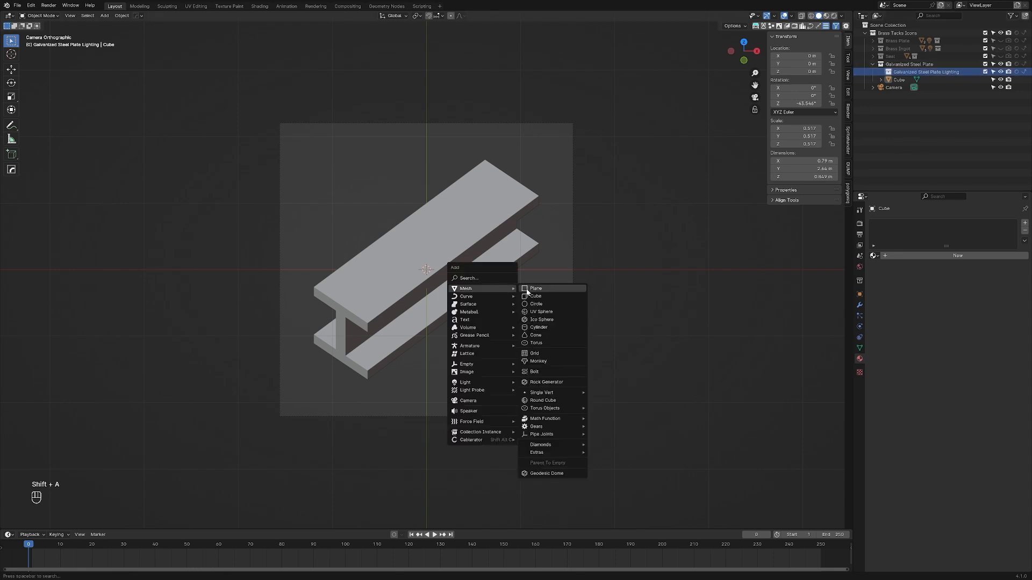
click(529, 292)
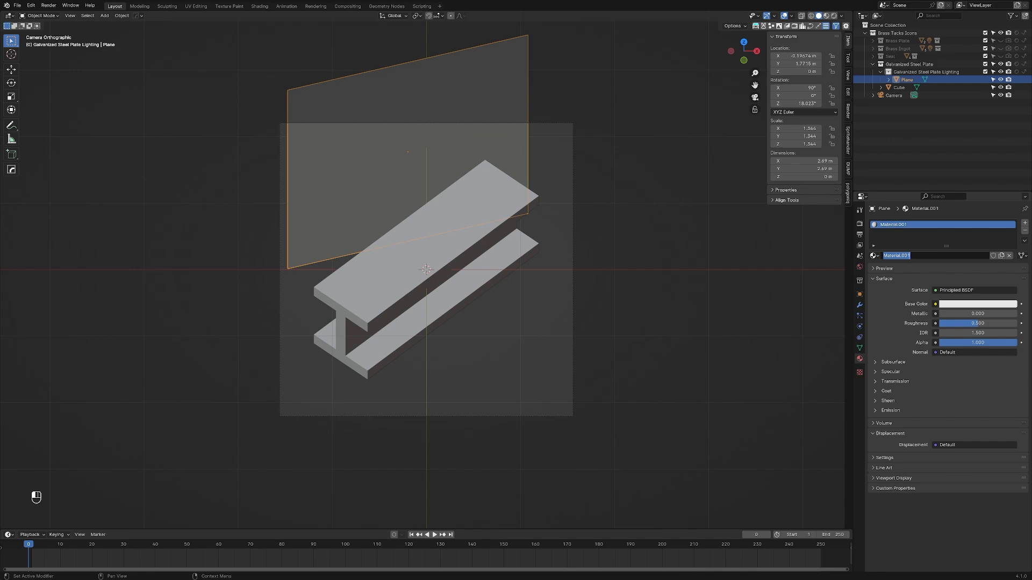
Step: Name the lighting plane's new material "Galvanized Steel Lighting.001", copy the name, and give the material a fake user
text(Galvanized Steel Lighting)
key(ctrl+a)
key(ctrl+c)
key(Return)
click(993, 255)
Step: Rename the plane object "Galvanized Steel Lighting.001" with the copied name and expand its material's Emission settings
double_click(907, 80)
key(ctrl+v)
key(Return)
click(890, 410)
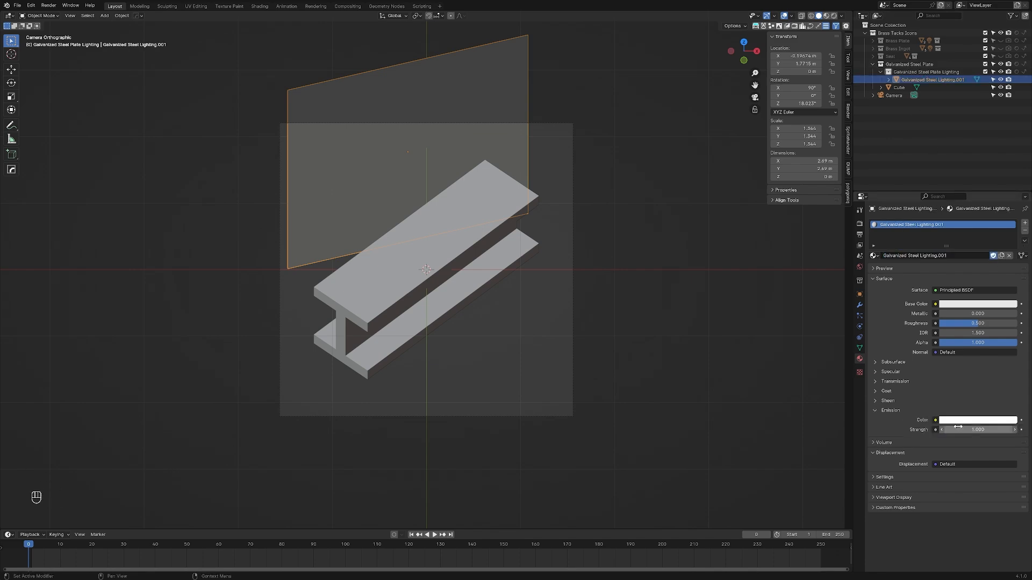
Step: Duplicate the lighting plane, place the copy near the beam's lower front, clear its rotation, rotate it about X and scale it
key(shift+d)
click(553, 519)
middle_drag(553, 519, 602, 274)
key(alt+r)
key(r)
key(x)
key(s)
key(KP_0)
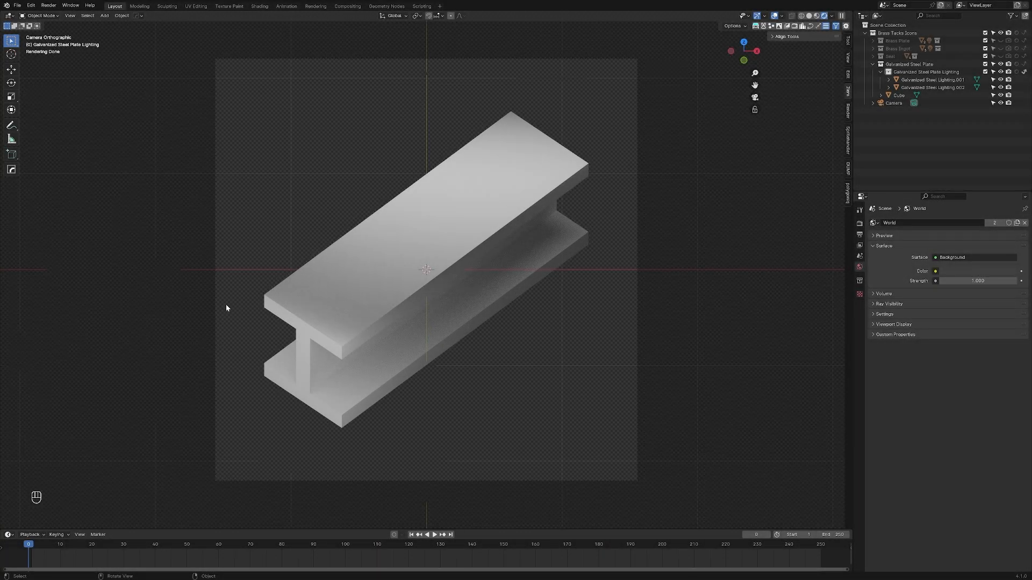
Step: Inspect the second lighting plane and the lit I-beam from other angles, finishing in the camera view
click(249, 371)
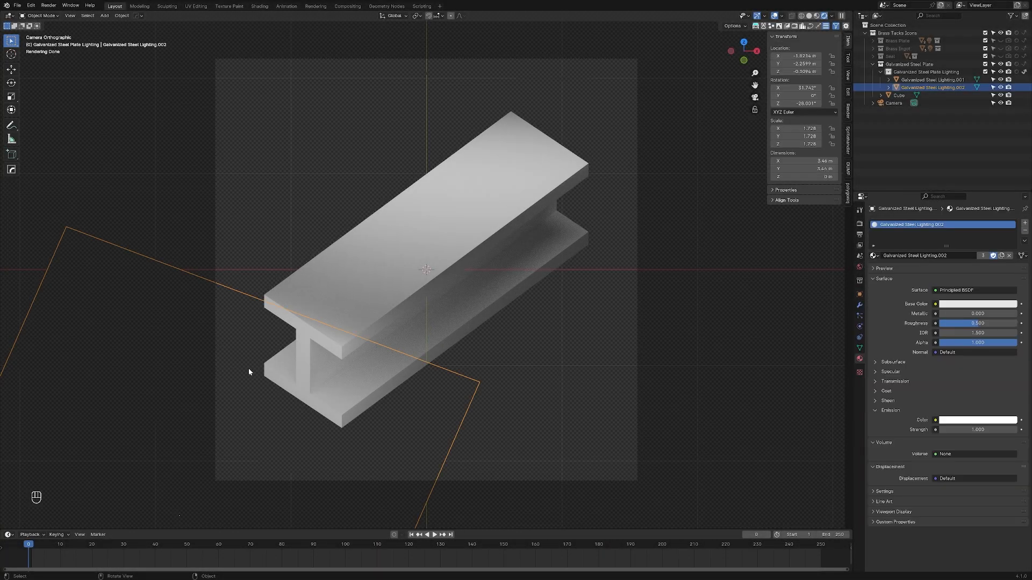
middle_drag(404, 398, 415, 339)
click(418, 147)
middle_drag(418, 147, 546, 218)
key(KP_0)
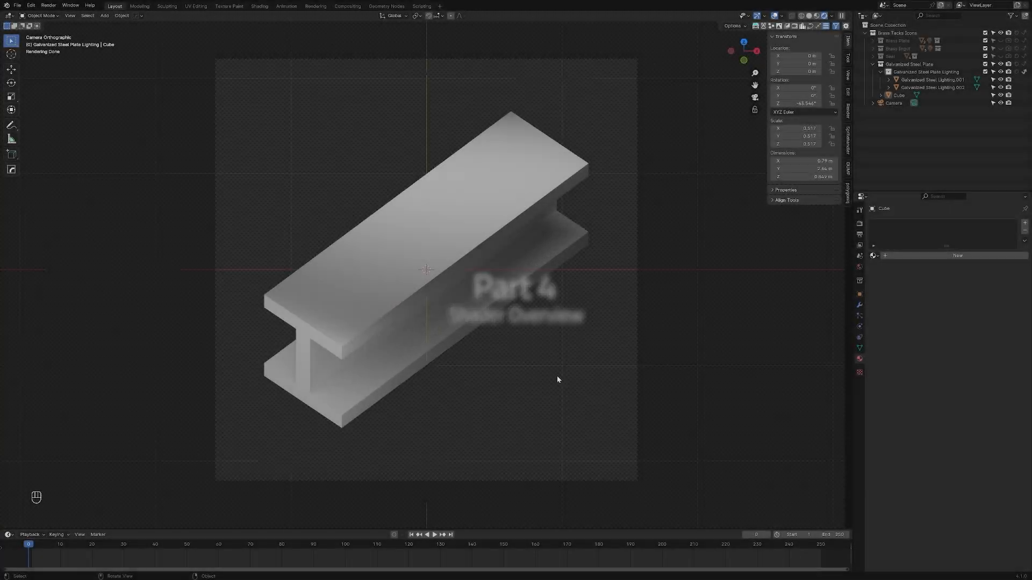
Step: Enlarge the timeline area, turn it into a Shader Editor, and create a new material on the I-beam
drag(476, 529, 508, 249)
click(9, 255)
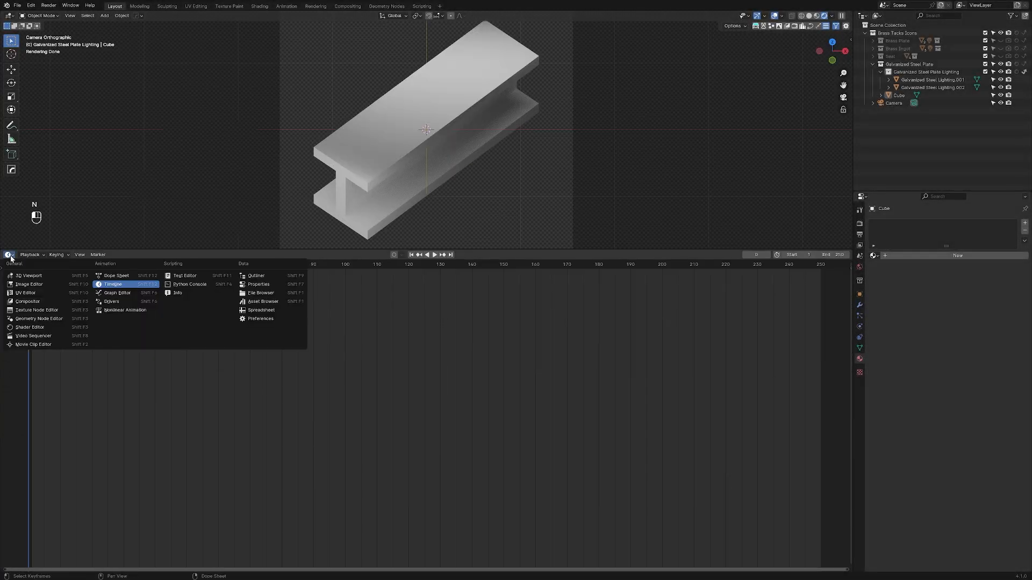
click(32, 326)
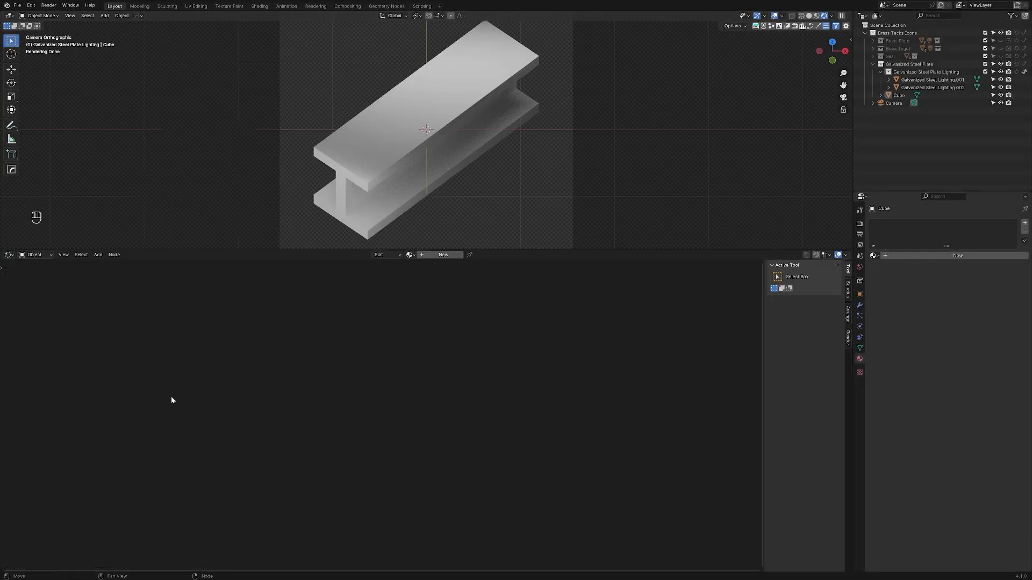
click(9, 254)
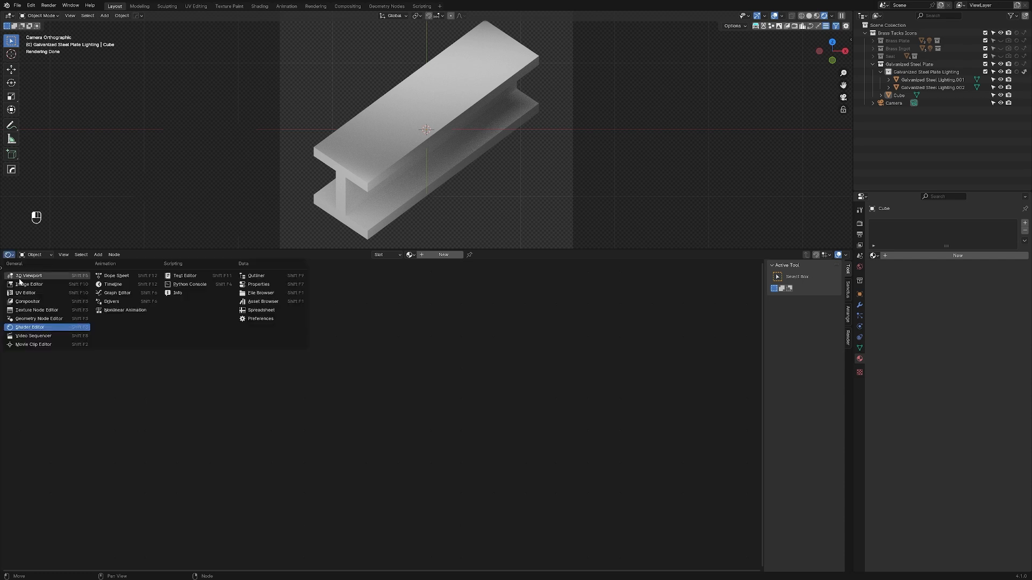
click(25, 328)
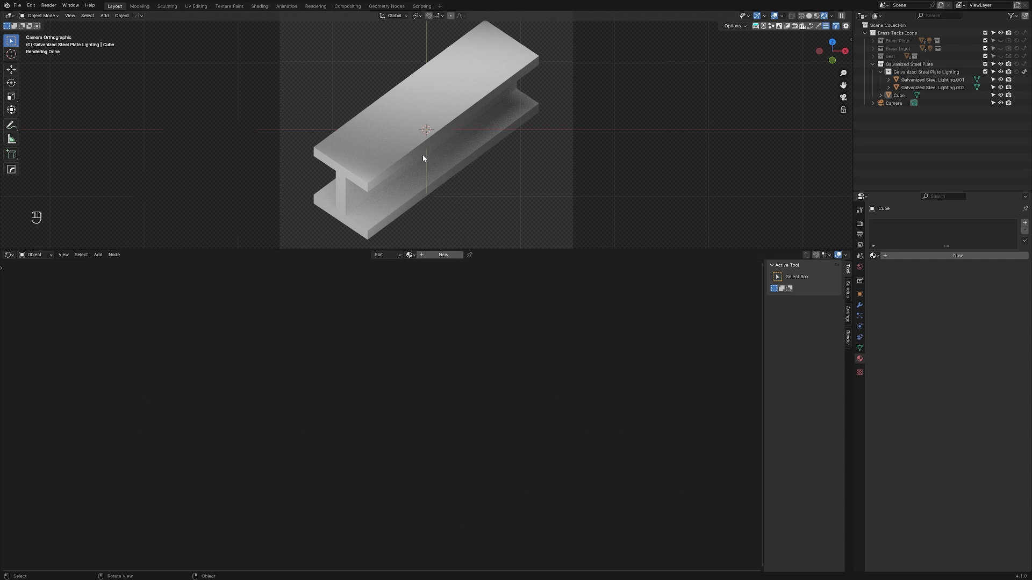
click(458, 133)
click(929, 255)
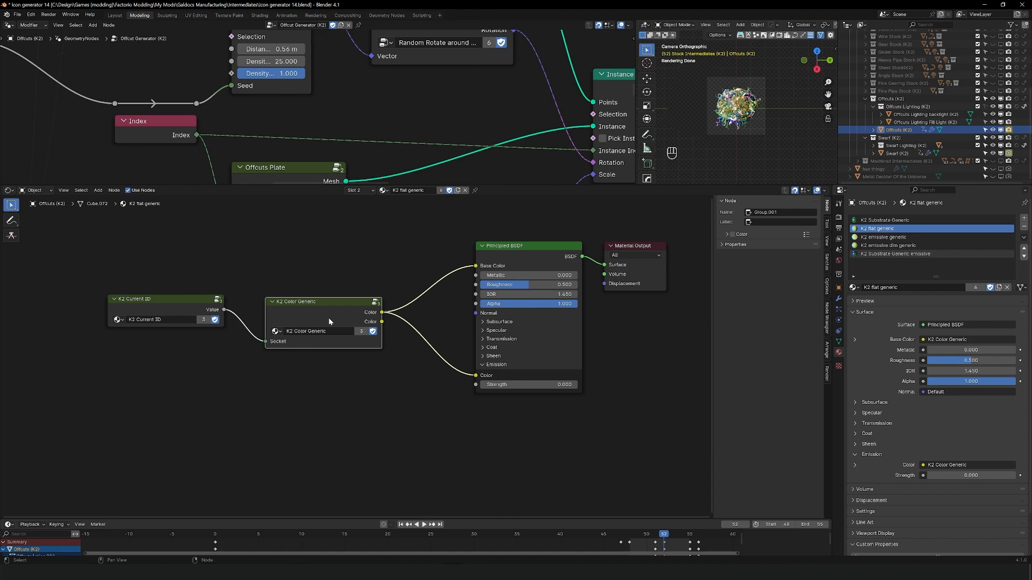
Step: In the icon generator file's K2 Color Generic node group, copy the Group Input, the reroute line and the four Compare nodes
key(Tab)
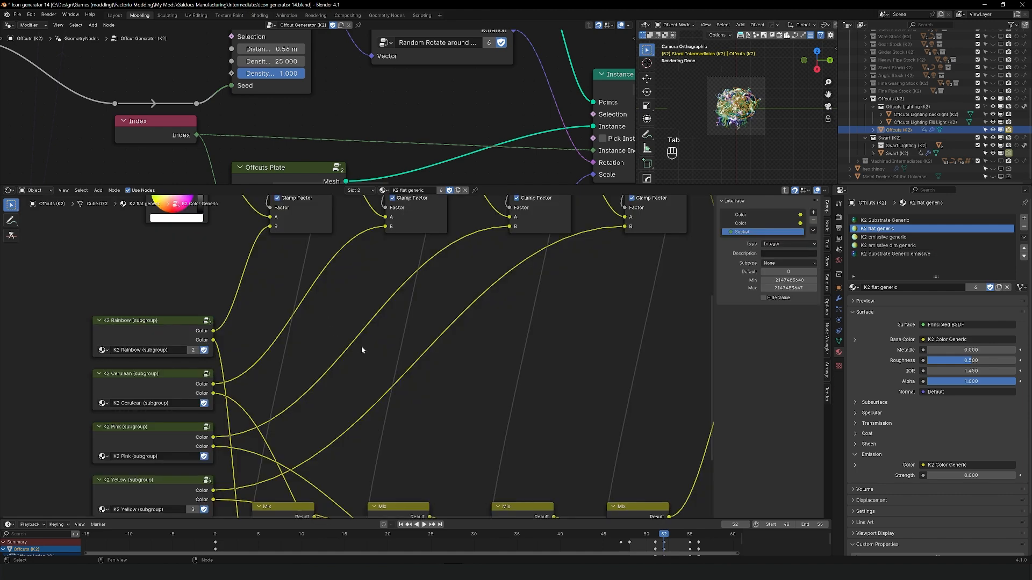
scroll(371, 422, up, 2)
middle_drag(418, 341, 332, 526)
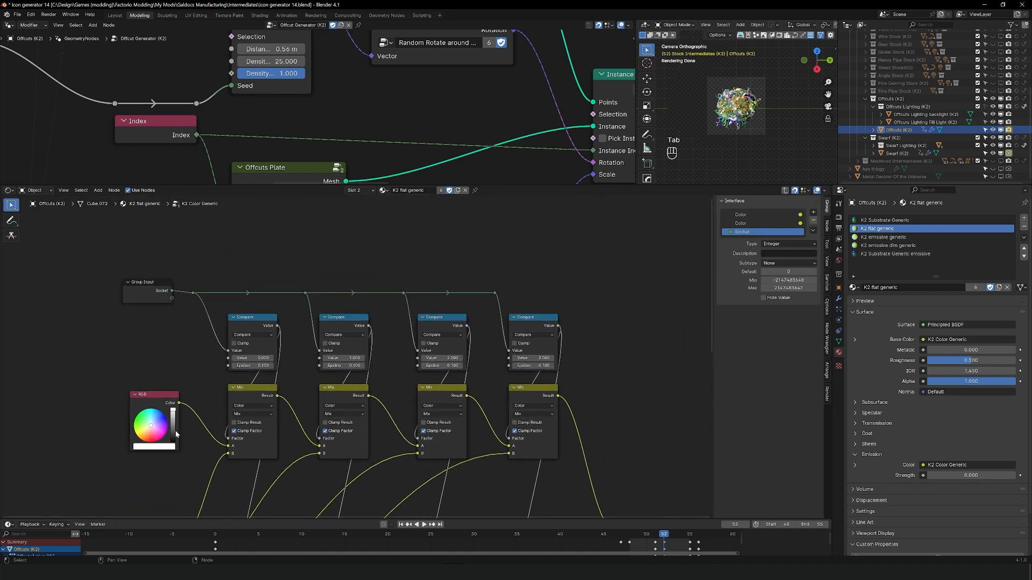
drag(113, 266, 614, 376)
key(ctrl+c)
Step: Leave the color group, switch to the K2 Substrate Generic material, and open its K2 Substrate Generic node group for editing
key(Tab)
middle_drag(184, 411, 331, 414)
click(885, 220)
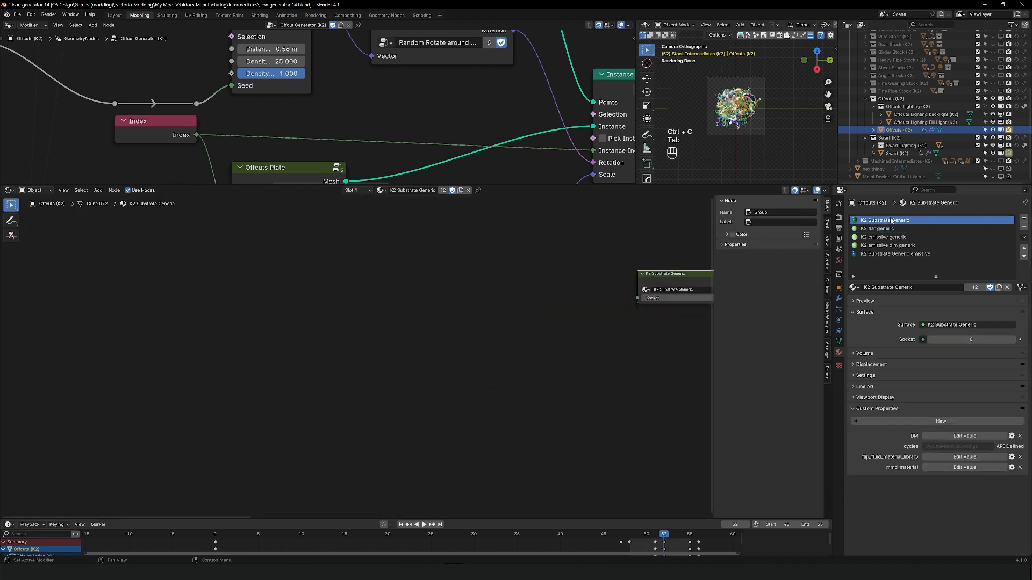
middle_drag(490, 360, 248, 371)
click(373, 302)
key(Tab)
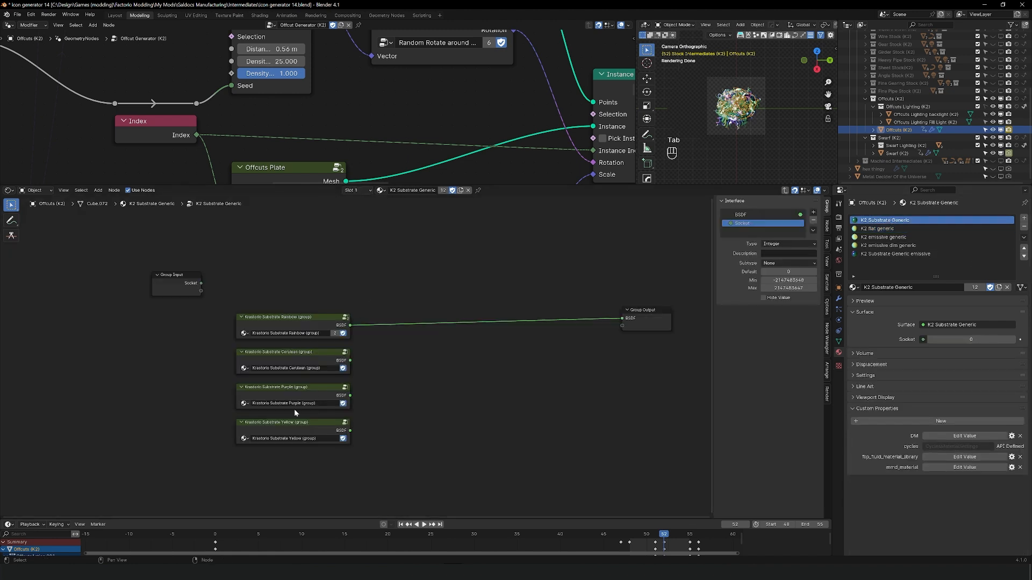
Step: Paste the Compare chain above the Krastorio Substrate groups, delete the original Group Input, and link the pasted one's Socket to the chain
middle_drag(338, 401, 312, 494)
key(ctrl+v)
key(g)
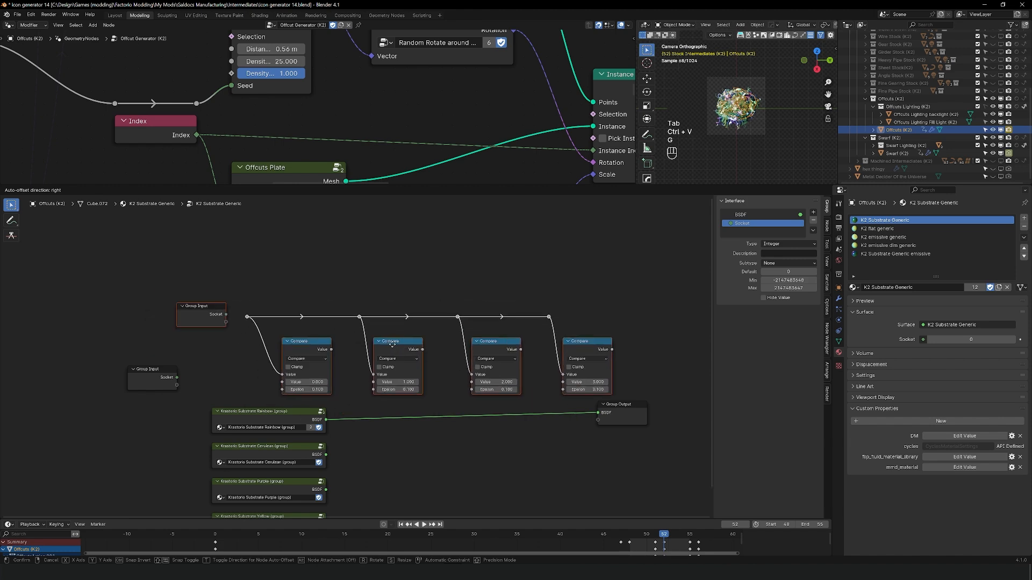
scroll(213, 356, up, 2)
click(80, 386)
key(x)
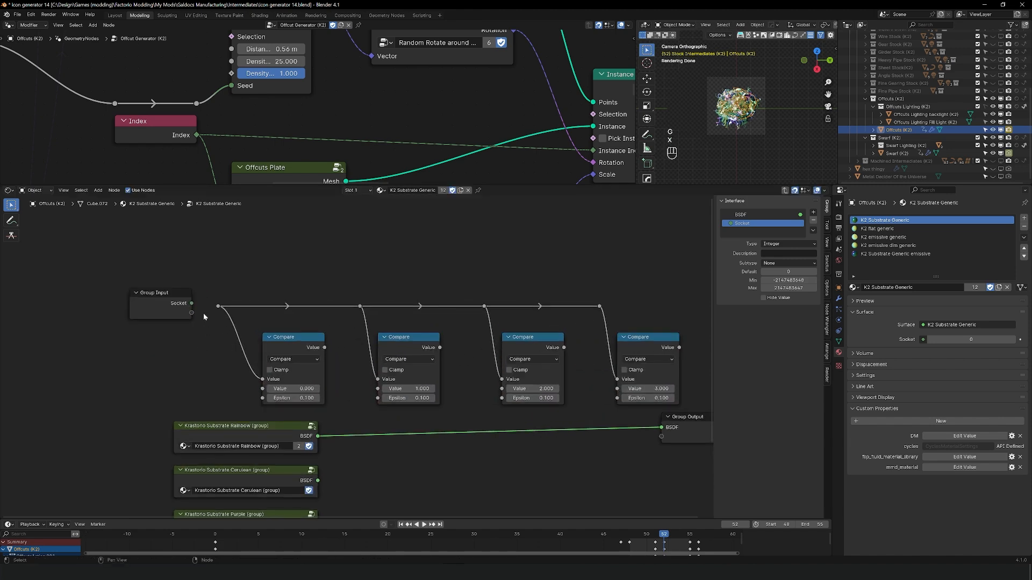
drag(191, 303, 218, 307)
Step: Move the four Krastorio Substrate group nodes together to the left of the Compare chain
middle_drag(196, 373, 120, 348)
middle_drag(263, 437, 358, 371)
scroll(400, 368, down, 4)
drag(200, 332, 351, 474)
key(g)
click(274, 476)
click(361, 479)
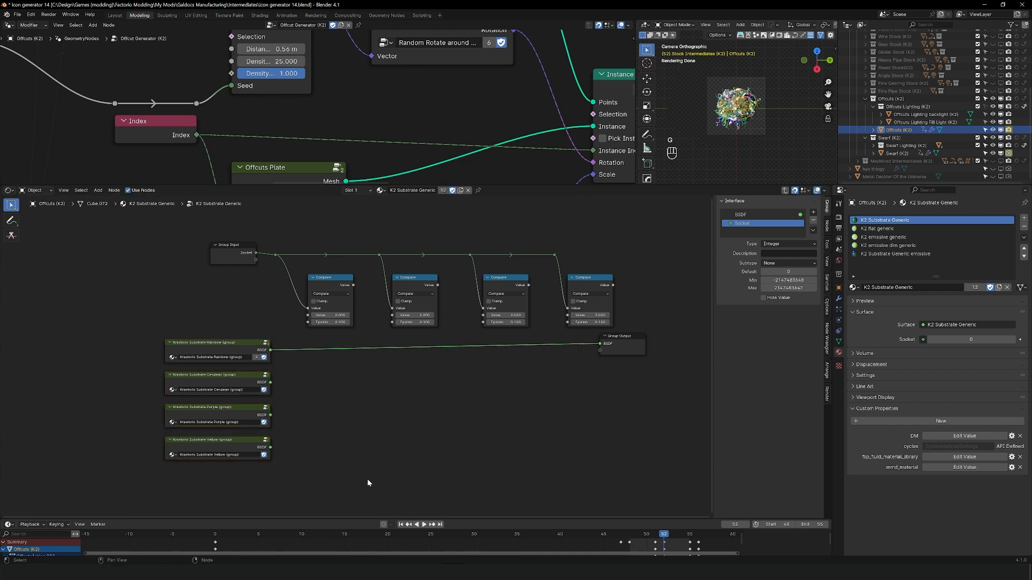
Step: Reposition the Group Output and raise the Group Input and Compare chain to leave space above the Krastorio Substrate groups
middle_drag(511, 377, 359, 388)
drag(39, 227, 529, 388)
key(g)
click(485, 308)
key(g)
click(597, 382)
middle_drag(435, 443, 613, 470)
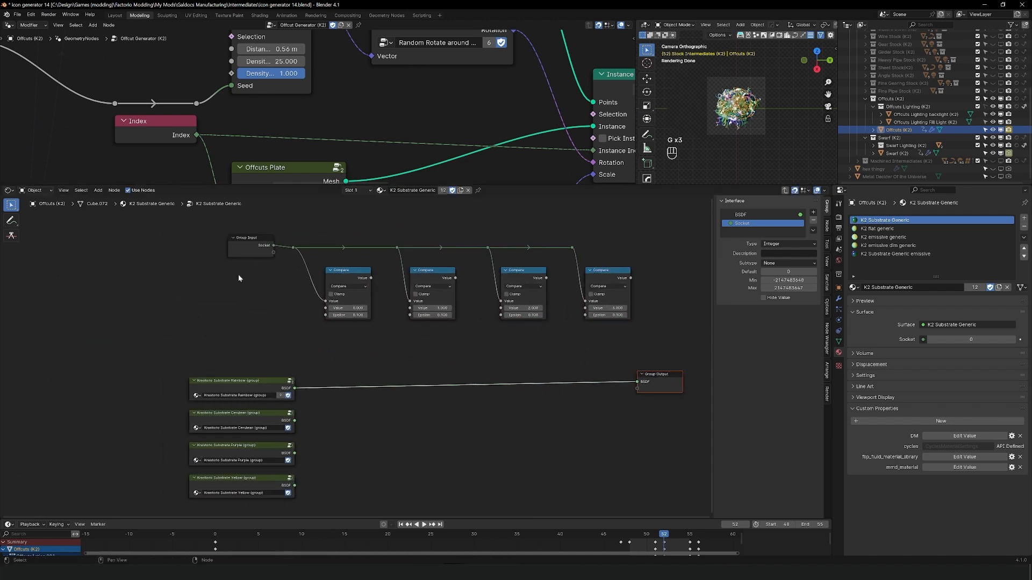
drag(223, 231, 633, 329)
key(g)
click(634, 296)
Step: Add a Mix Shader node and place it beneath the first Compare node, above the substrate groups
key(shift+a)
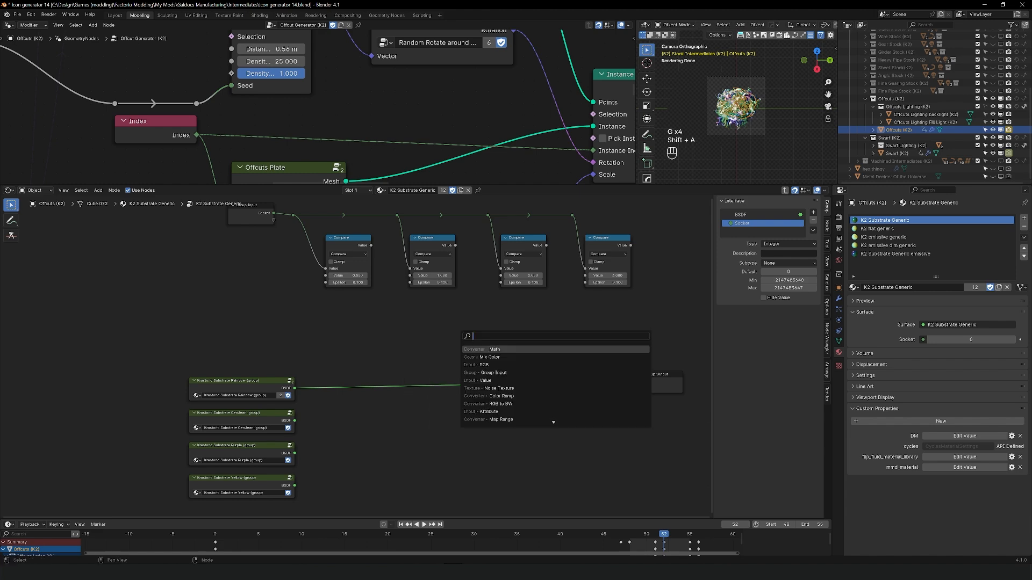
text(mix sh)
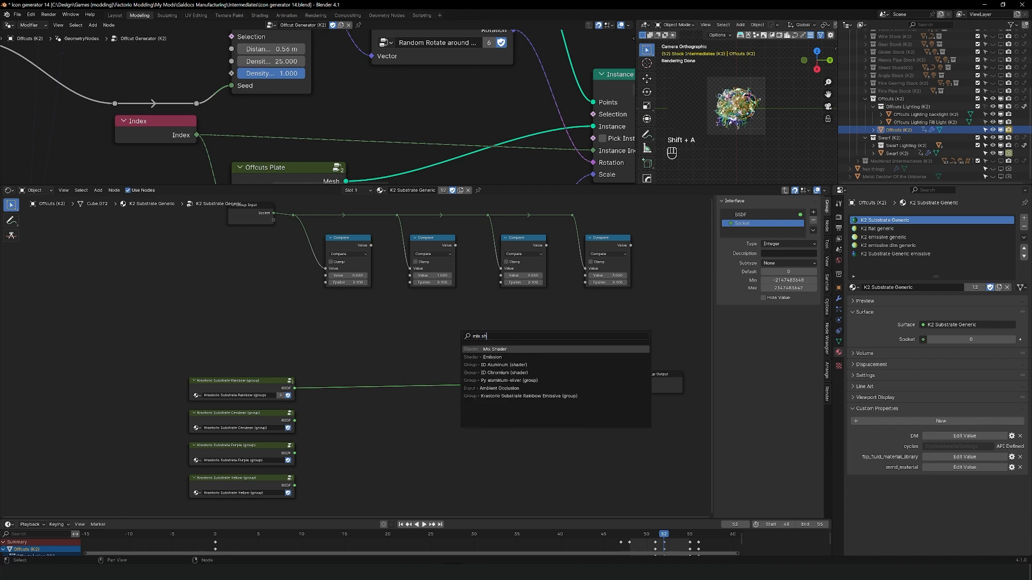
key(Return)
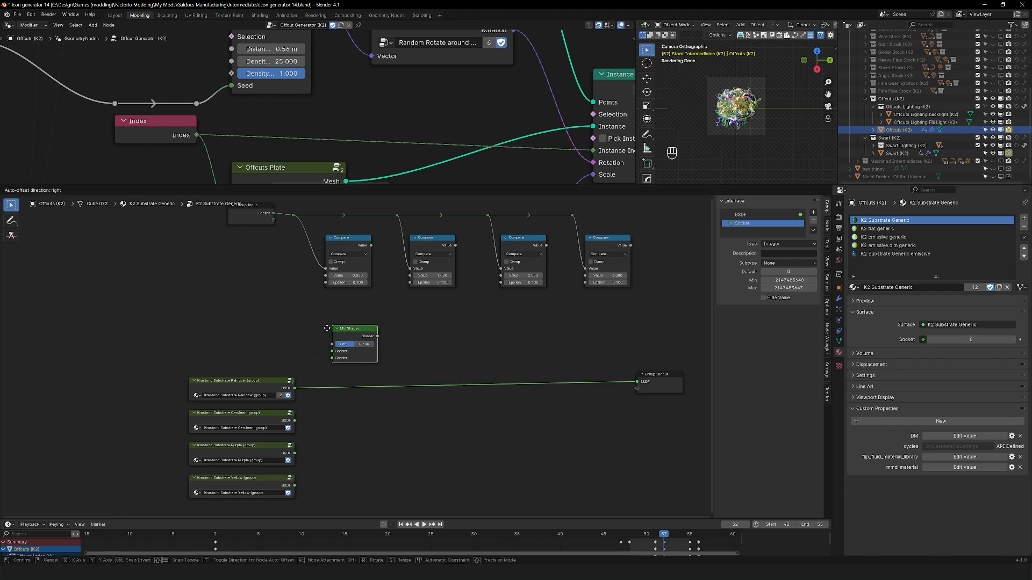
click(292, 354)
scroll(292, 355, up, 2)
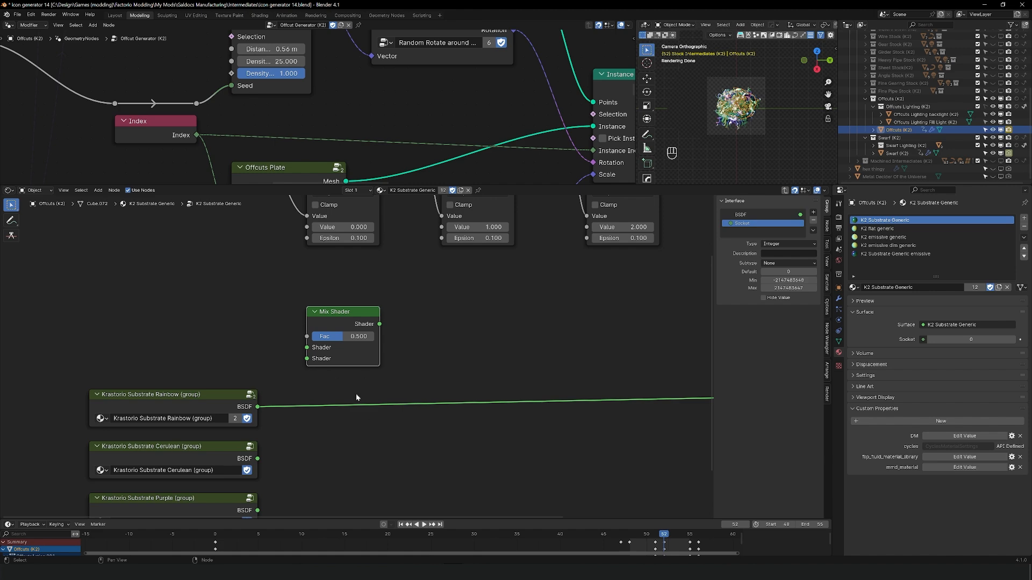
middle_drag(305, 399, 505, 413)
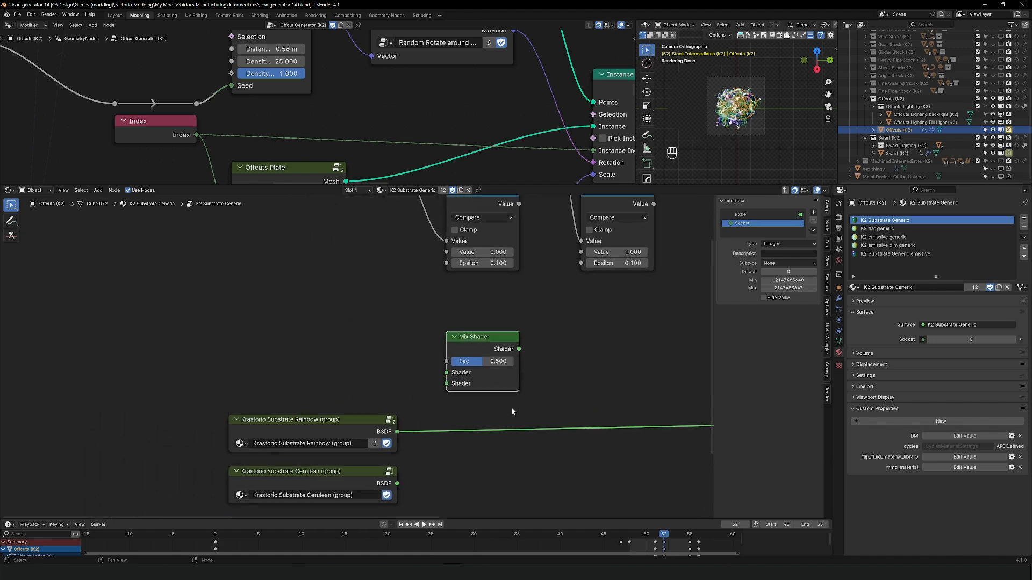
right_click(293, 301)
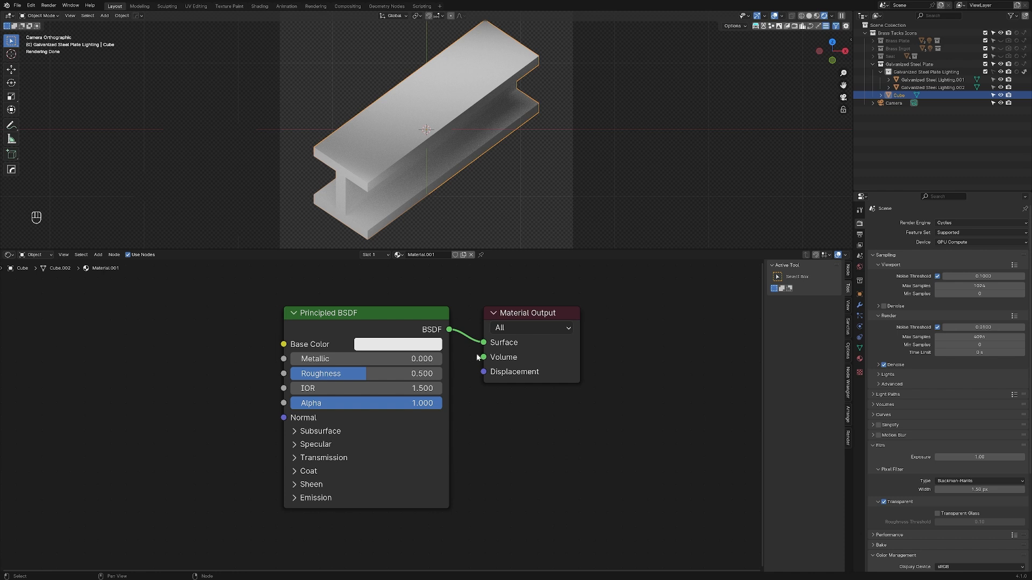
Step: In the I-beam's material, select the Principled BSDF node and set its Base Color to bright pink
click(440, 318)
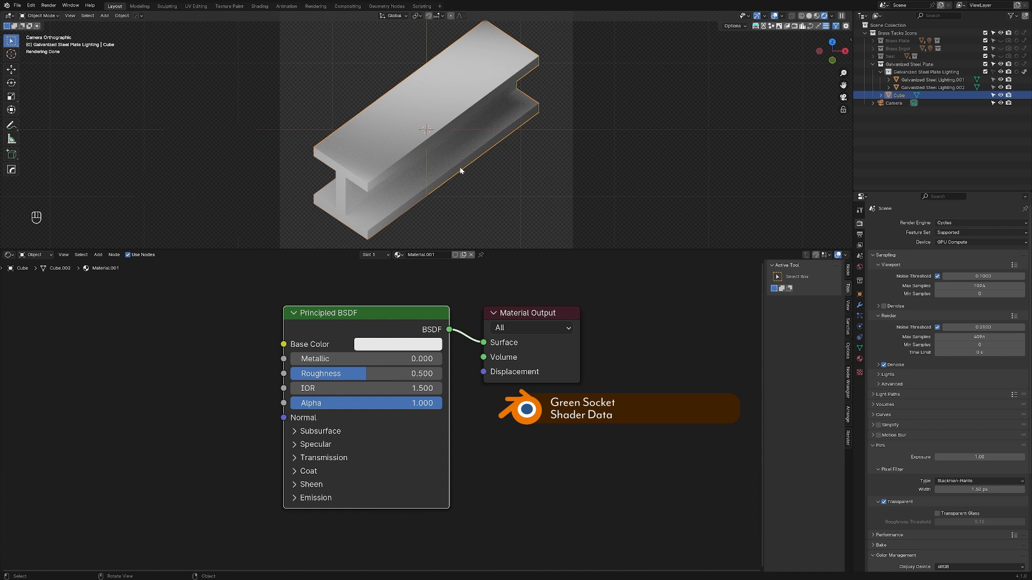
click(271, 368)
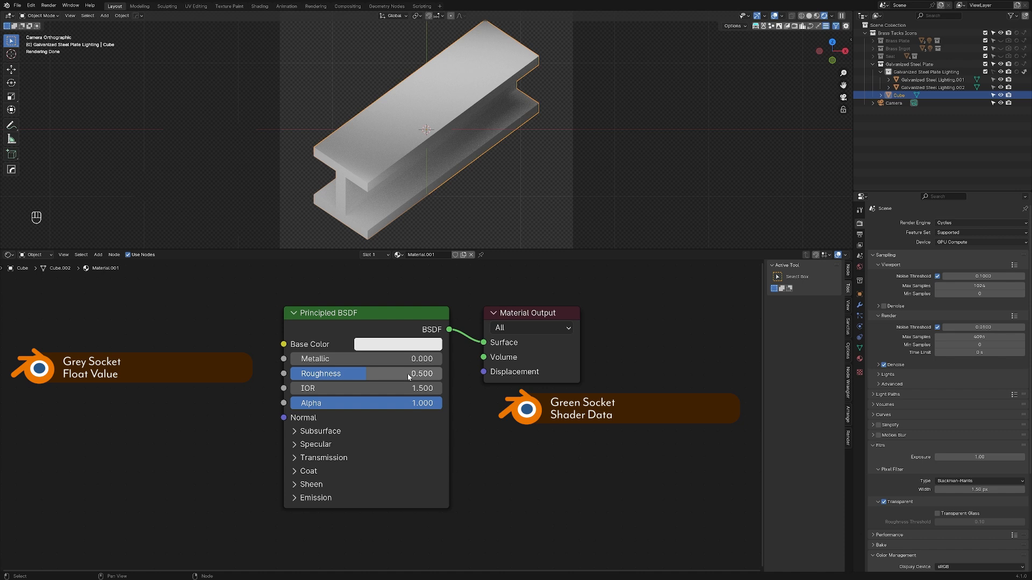
click(284, 418)
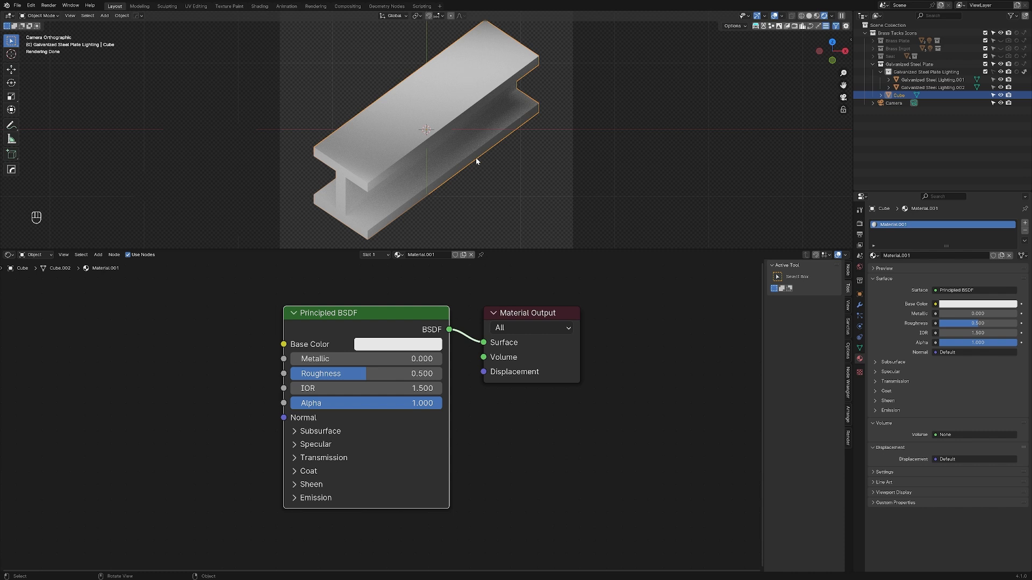
click(391, 350)
click(456, 225)
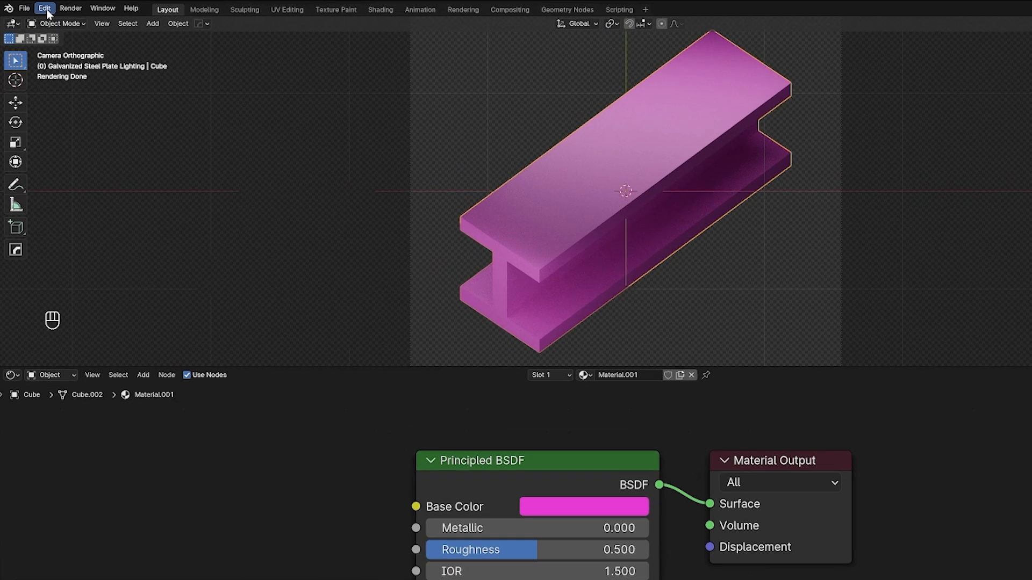
Step: Open the add-on list in the preferences and search for the Node Wrangler add-on
click(31, 6)
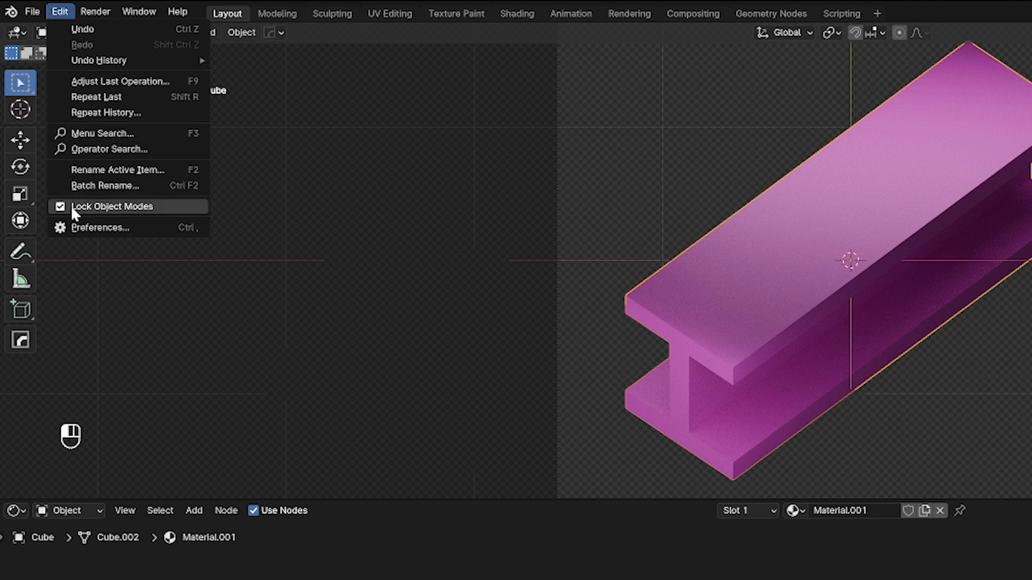
click(90, 227)
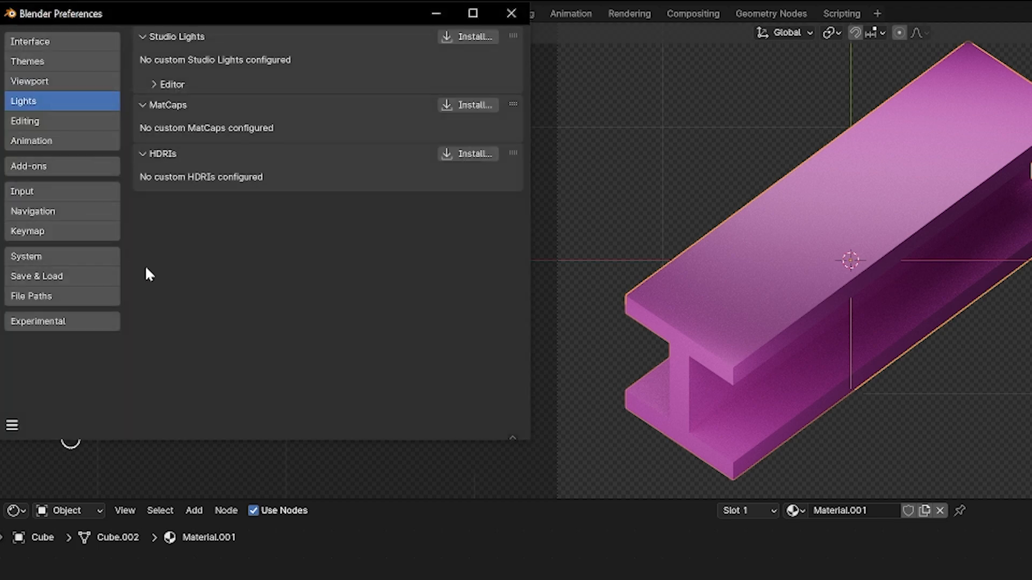
click(75, 170)
click(462, 59)
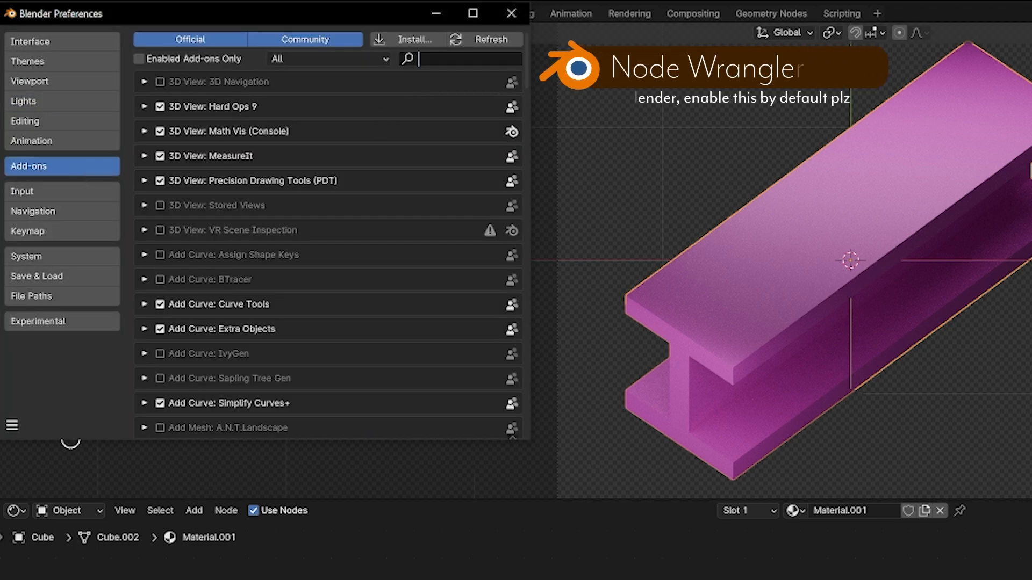
text(node wr)
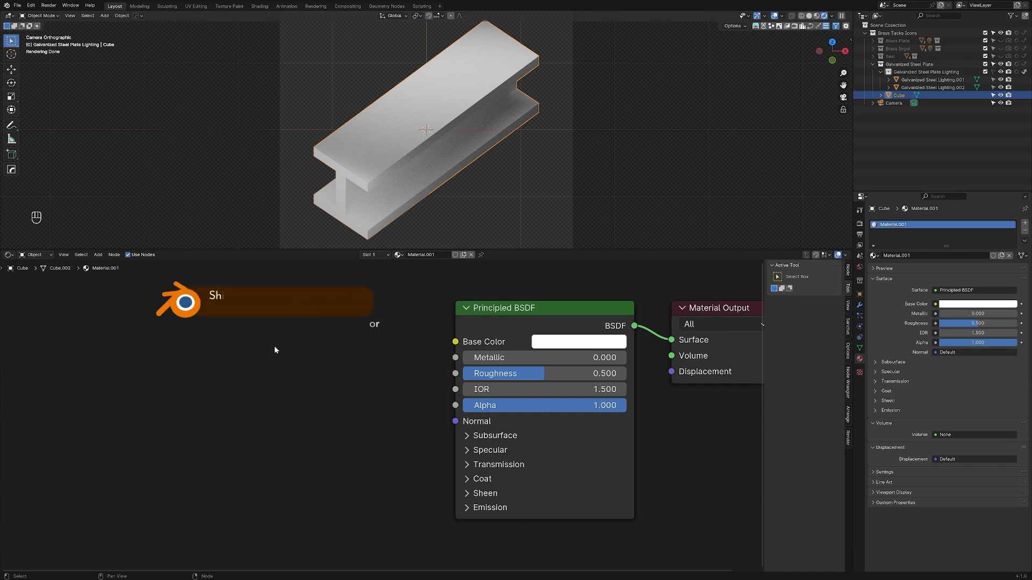
Step: Add a Voronoi Texture node beside the Principled BSDF and connect its Color output to Base Color
key(shift+a)
mouse_move(267, 399)
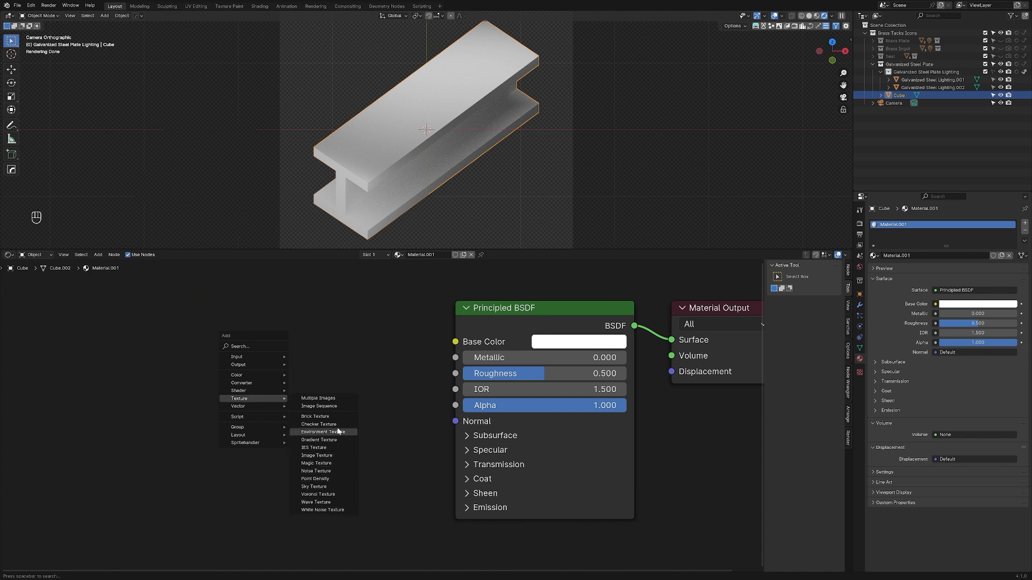
click(333, 495)
click(385, 331)
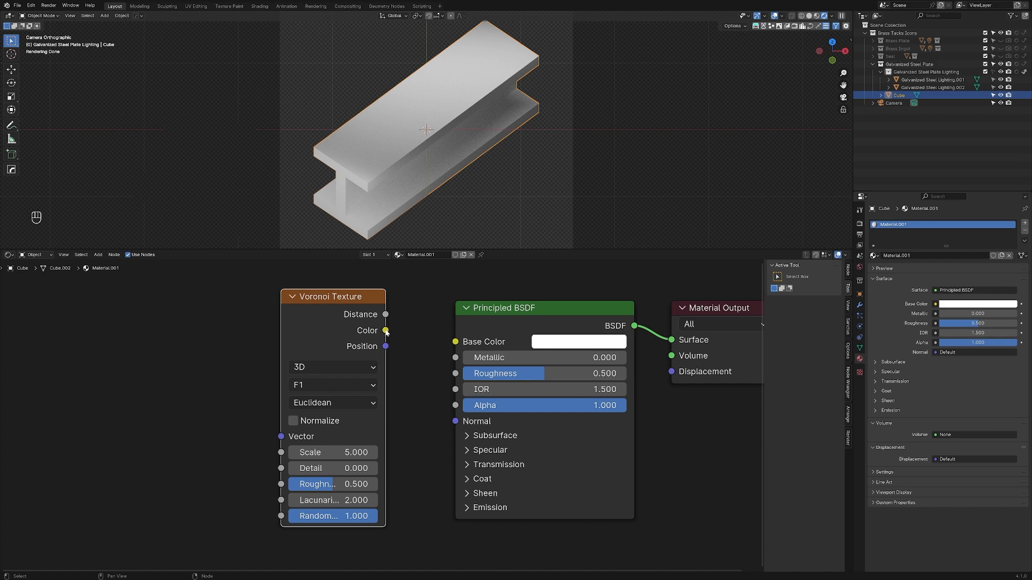
drag(386, 331, 455, 342)
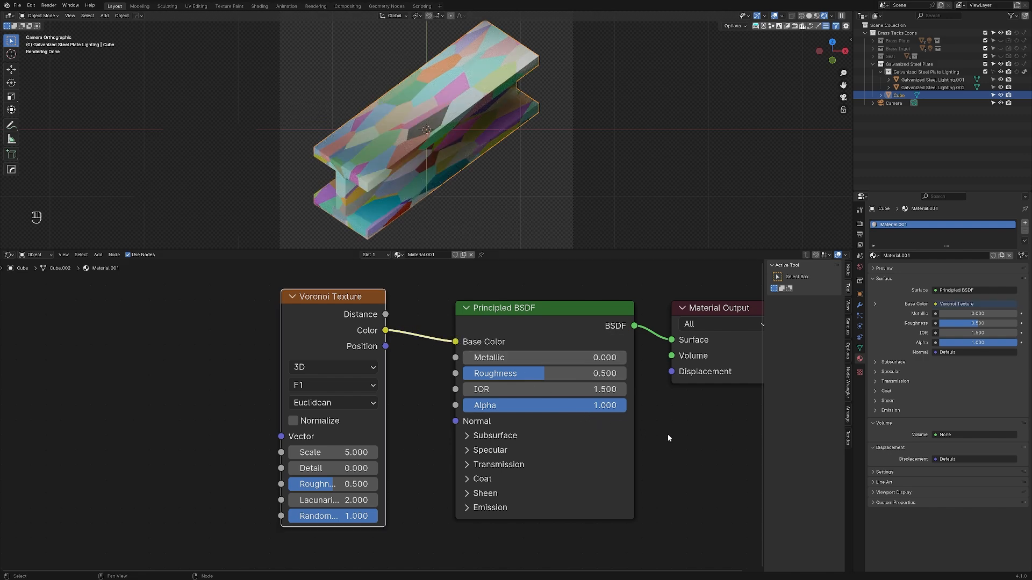
Step: Try the Voronoi Texture's Distance and Position outputs as the source for the Principled BSDF's Base Color
click(736, 307)
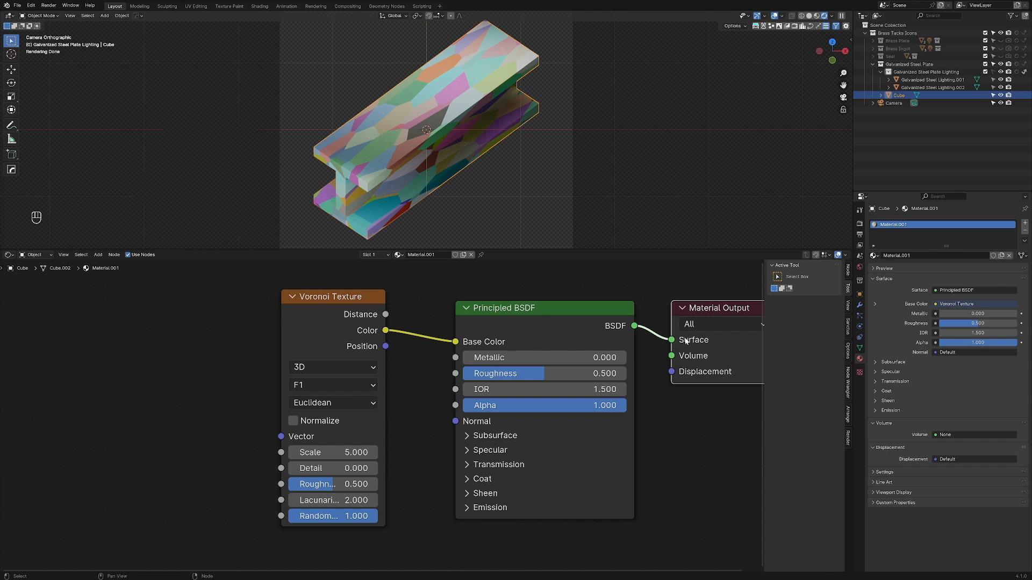
click(545, 308)
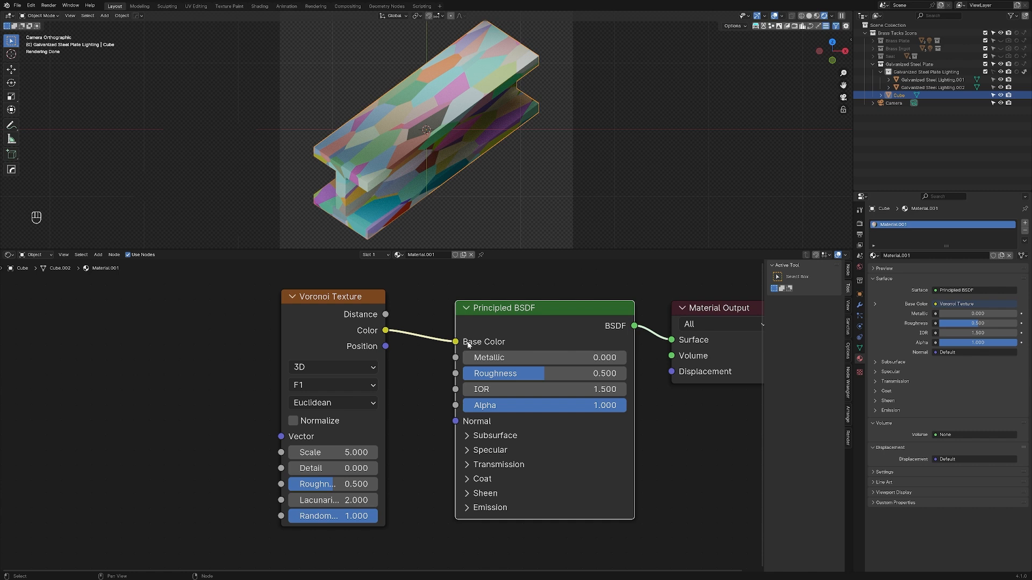
click(329, 296)
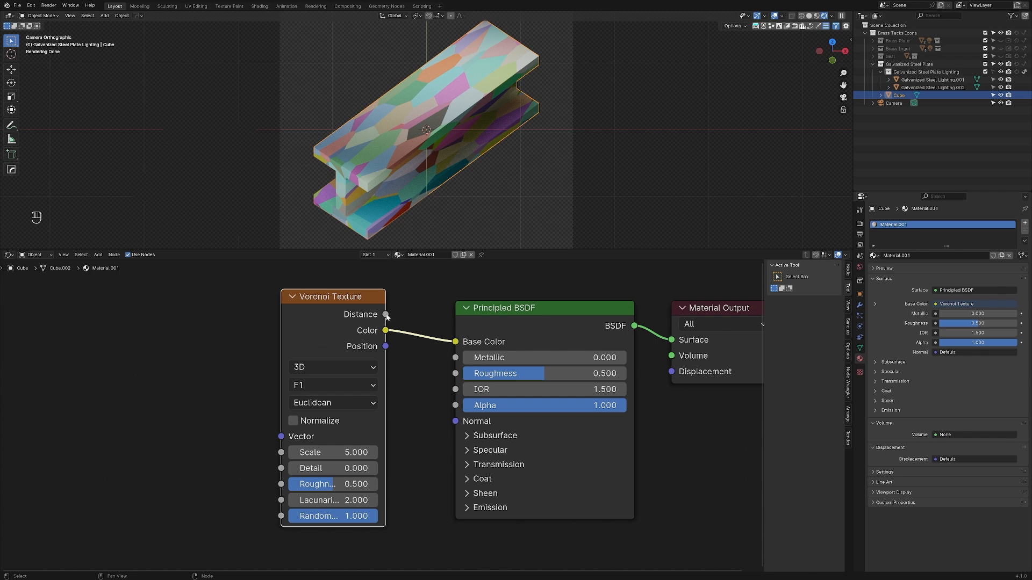
drag(385, 315, 455, 342)
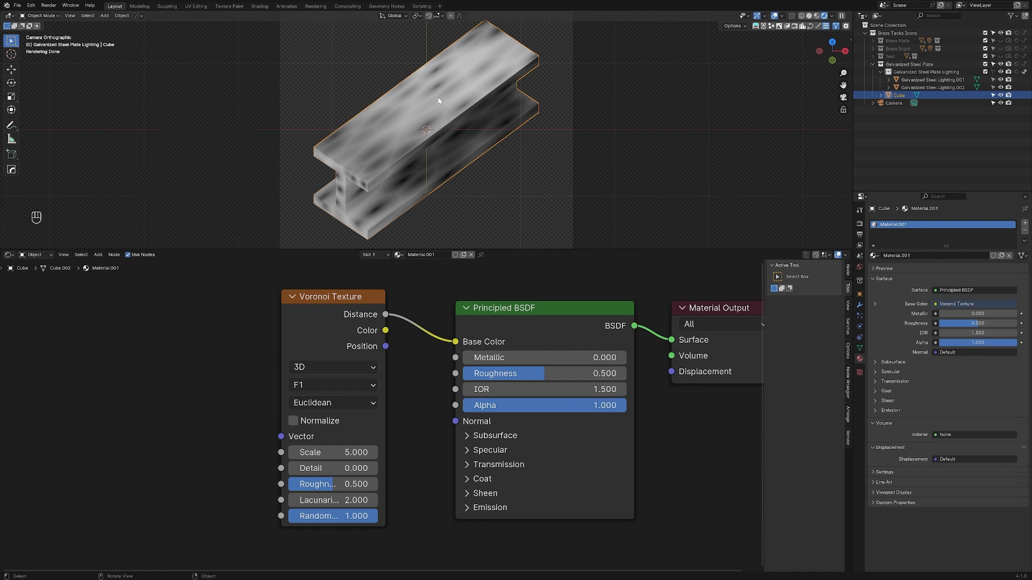
drag(386, 347, 455, 341)
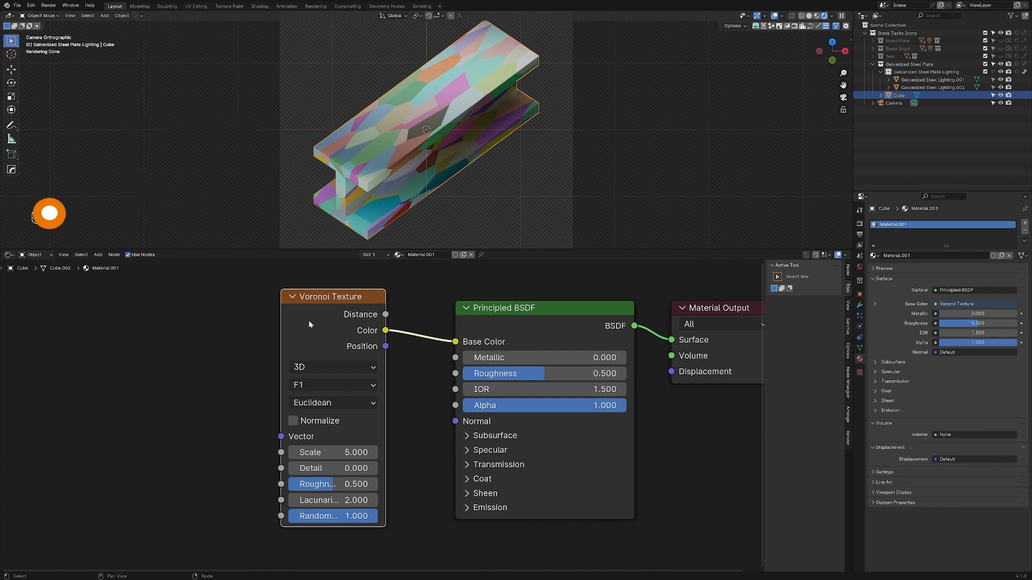
Step: Add Texture Coordinate and Mapping nodes feeding the Voronoi Texture's Vector input
key(ctrl+t)
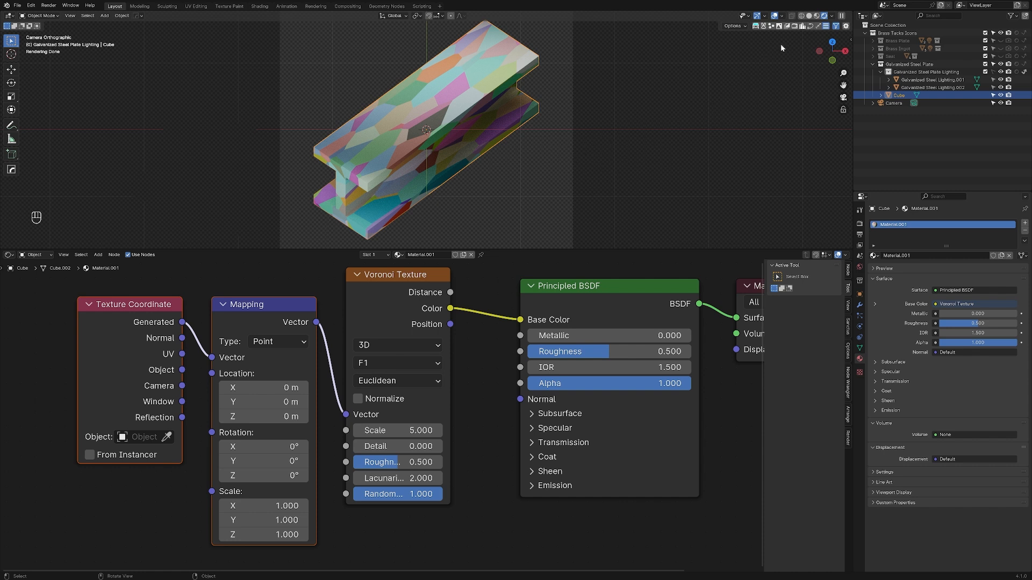
Step: Switch the viewport to Material Preview shading and hide the Galvanized Steel Plate Lighting collection
click(824, 16)
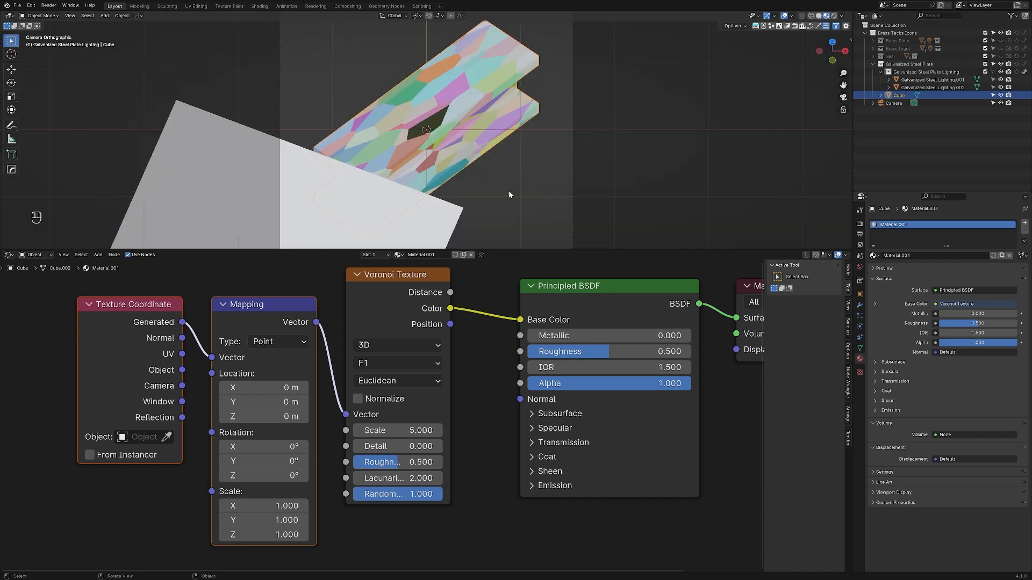
click(683, 162)
click(1000, 72)
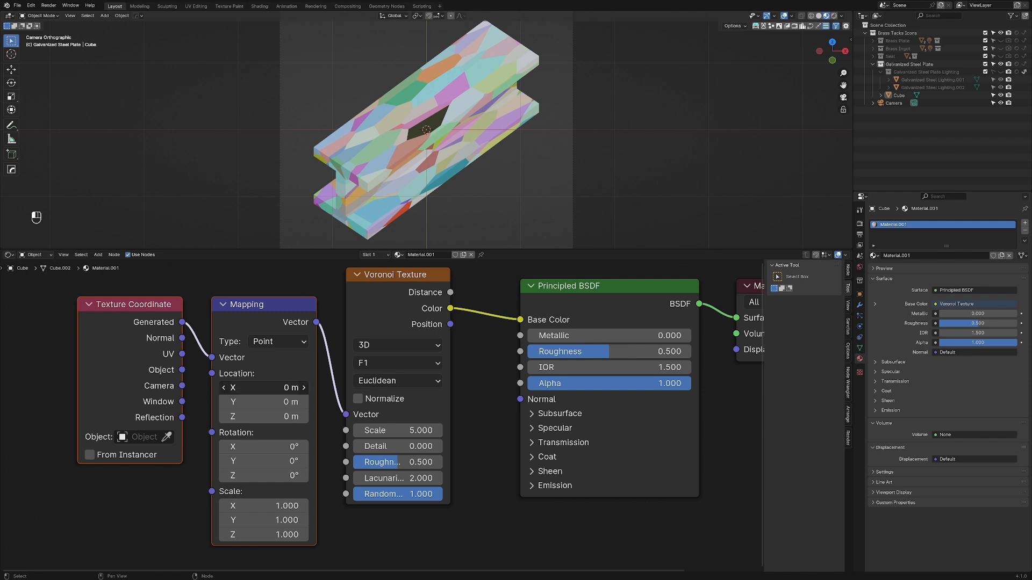
Step: Try offsetting the Voronoi pattern by setting the Mapping node's Location X to about 3.02 m, and undo the offset
shift+drag(263, 387, 344, 388)
click(476, 159)
key(g)
key(x)
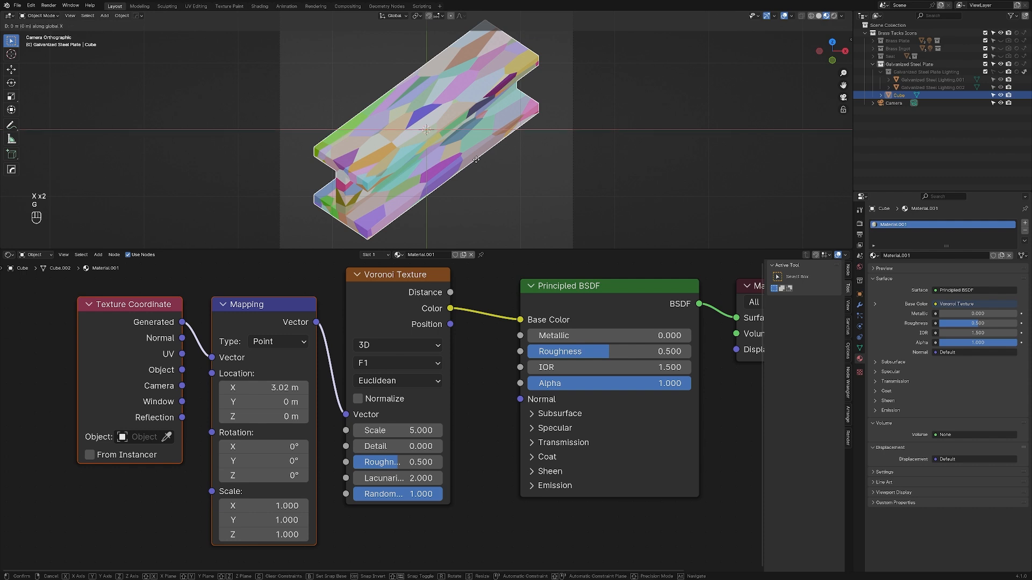
key(x)
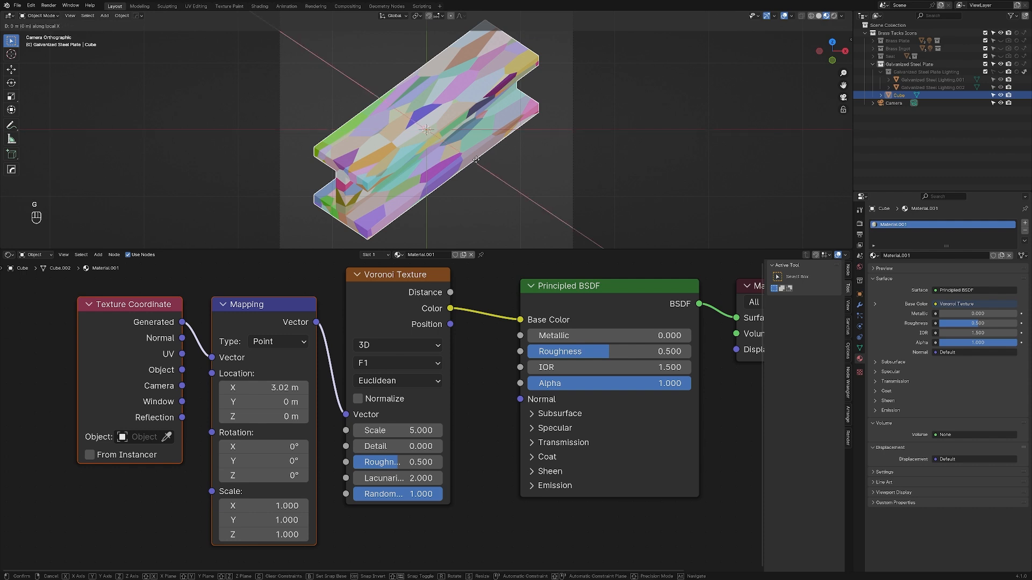
right_click(476, 159)
shift+drag(258, 387, 215, 388)
key(ctrl+z)
key(ctrl+z)
key(ctrl+z)
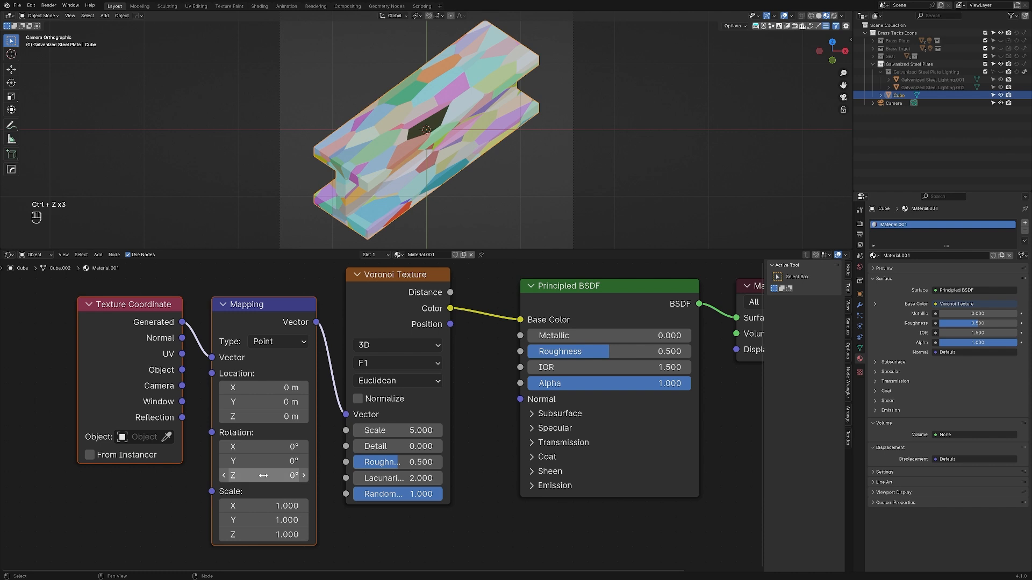
Step: Try a Mapping Rotation Z of about 83.5° and a Scale Y of about 3.55, undoing each change
shift+drag(264, 476, 340, 475)
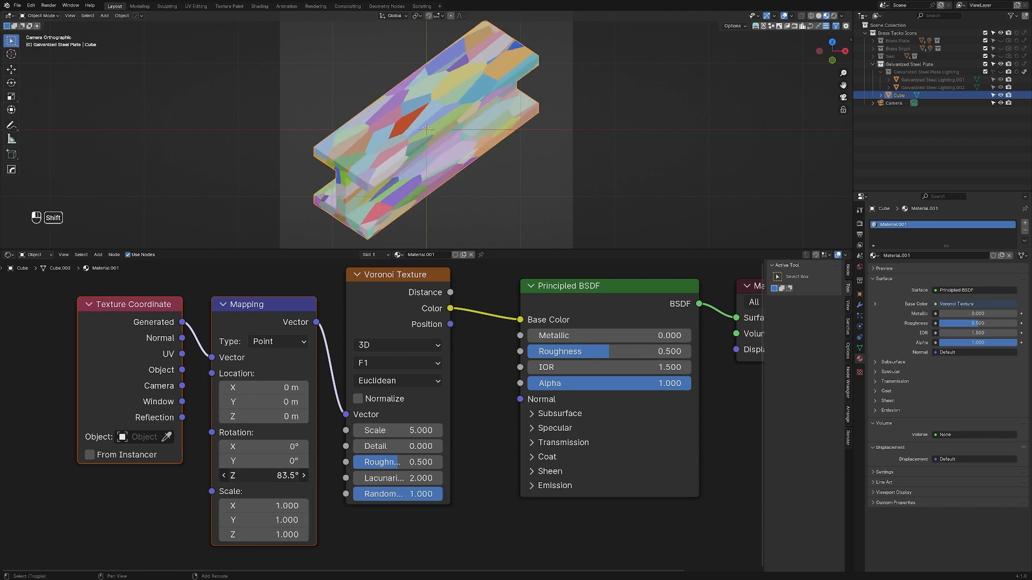
key(ctrl+z)
shift+drag(264, 505, 376, 520)
right_click(265, 506)
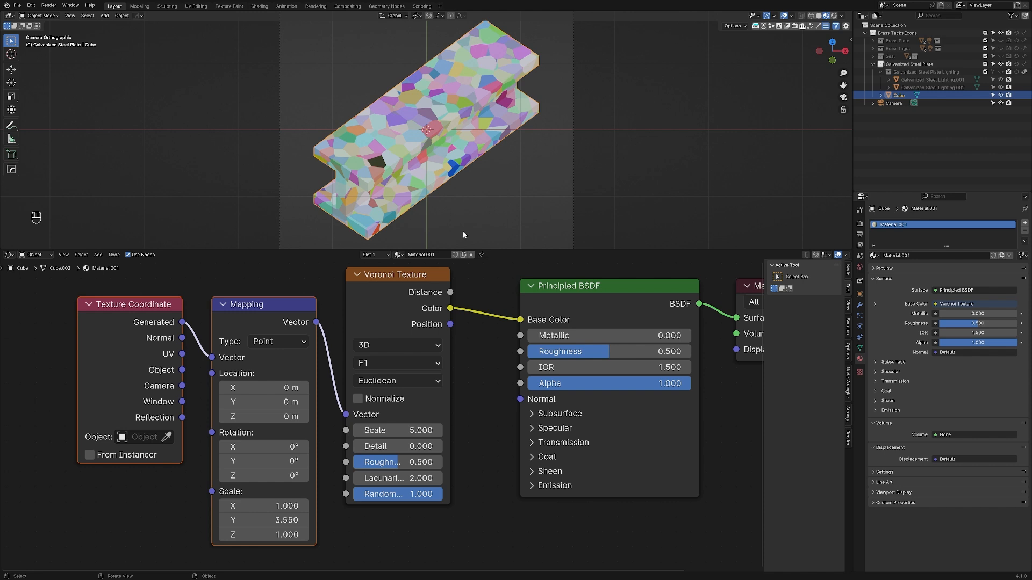
key(ctrl+z)
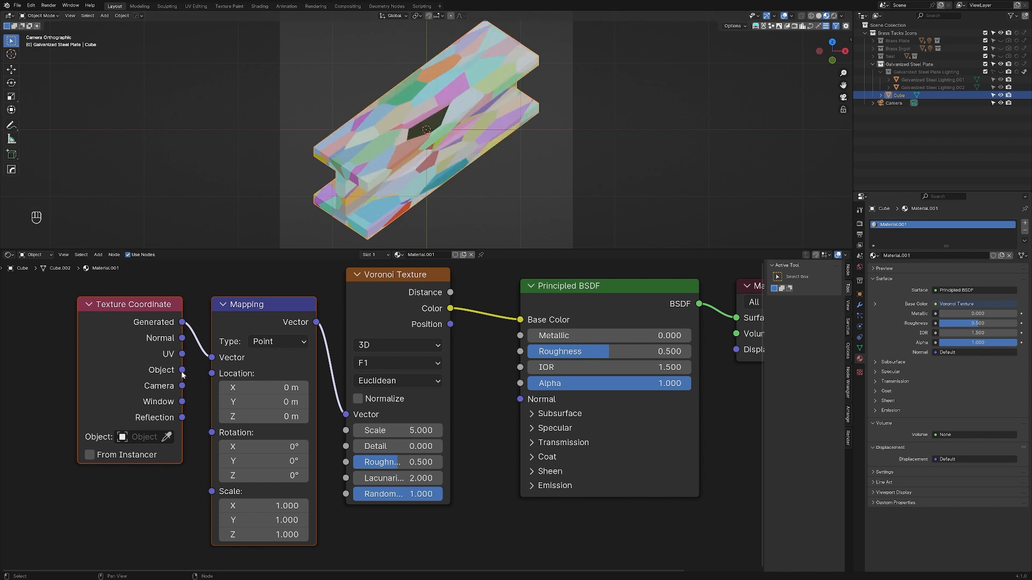
Step: Connect the Texture Coordinate node's Object output to the Mapping node's Vector input
drag(183, 370, 212, 358)
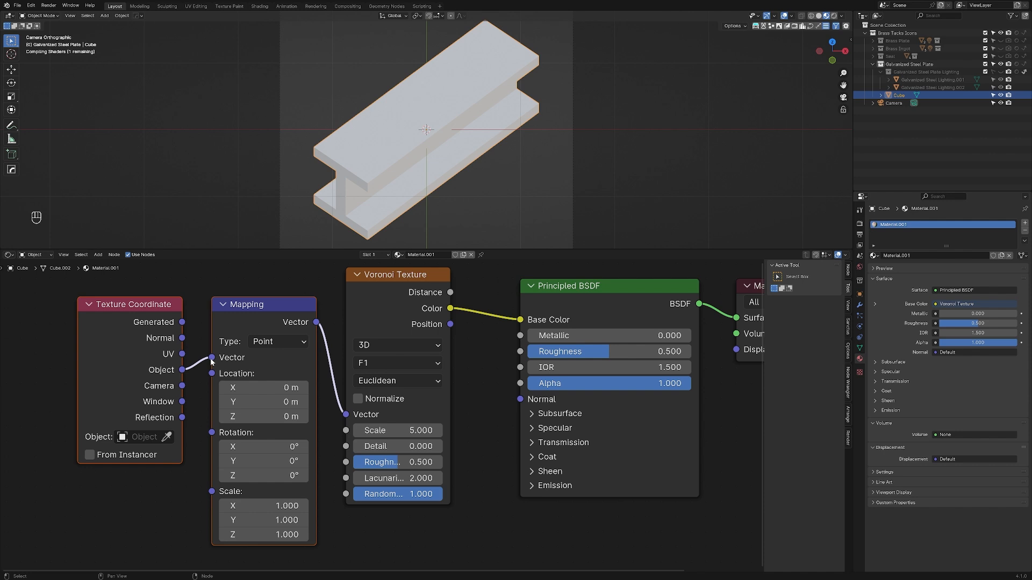
click(163, 503)
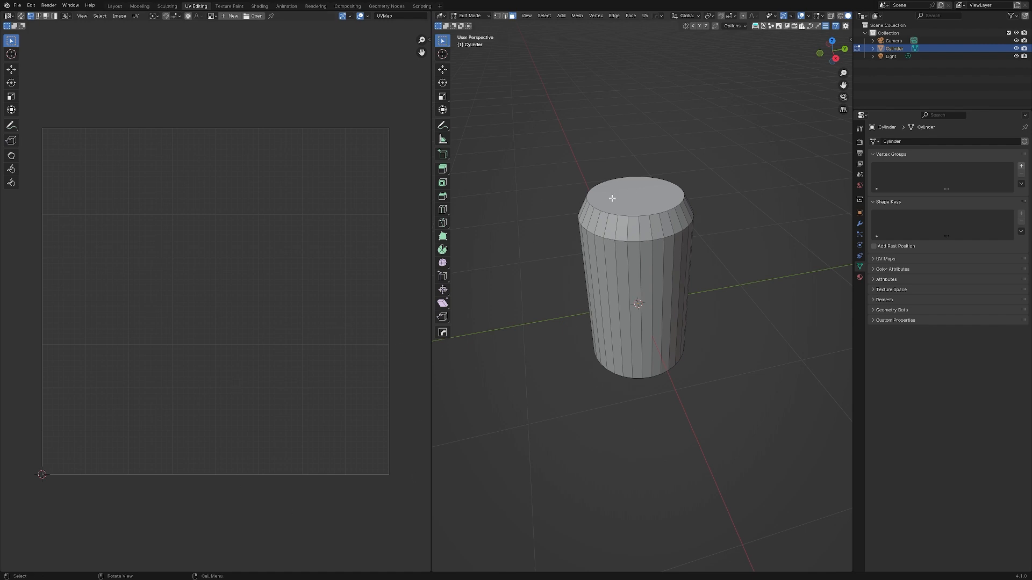
Step: Select all faces of the can-shaped cylinder and single side faces to examine how they correspond to its UV layout
middle_drag(627, 426, 635, 346)
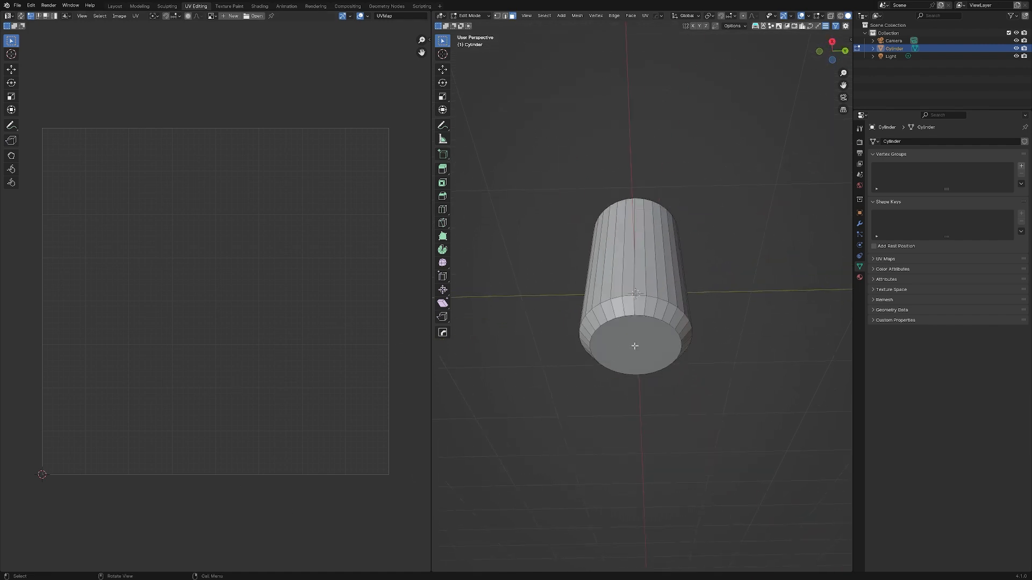
middle_drag(615, 249, 617, 348)
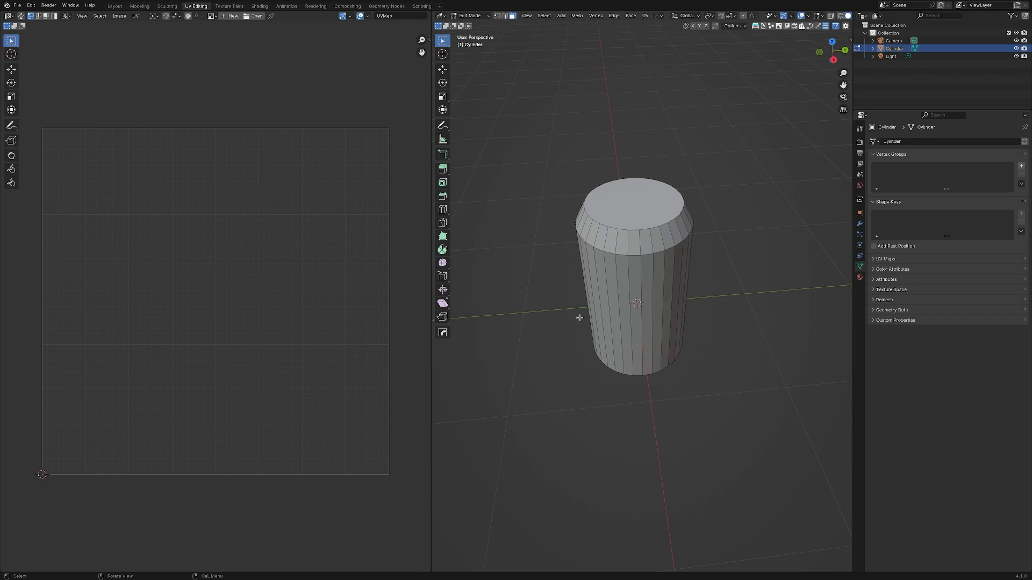
key(a)
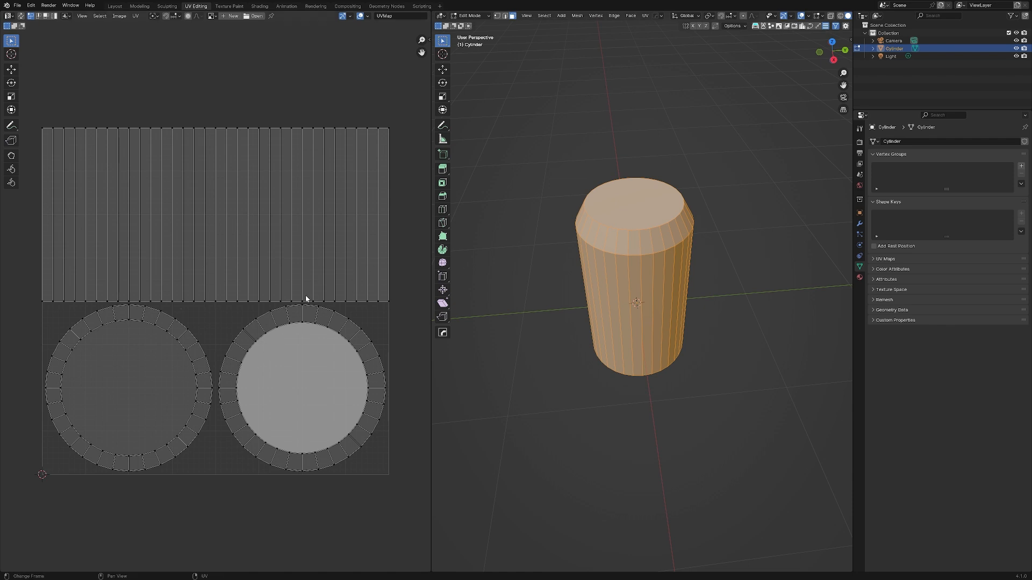
middle_drag(473, 283, 509, 272)
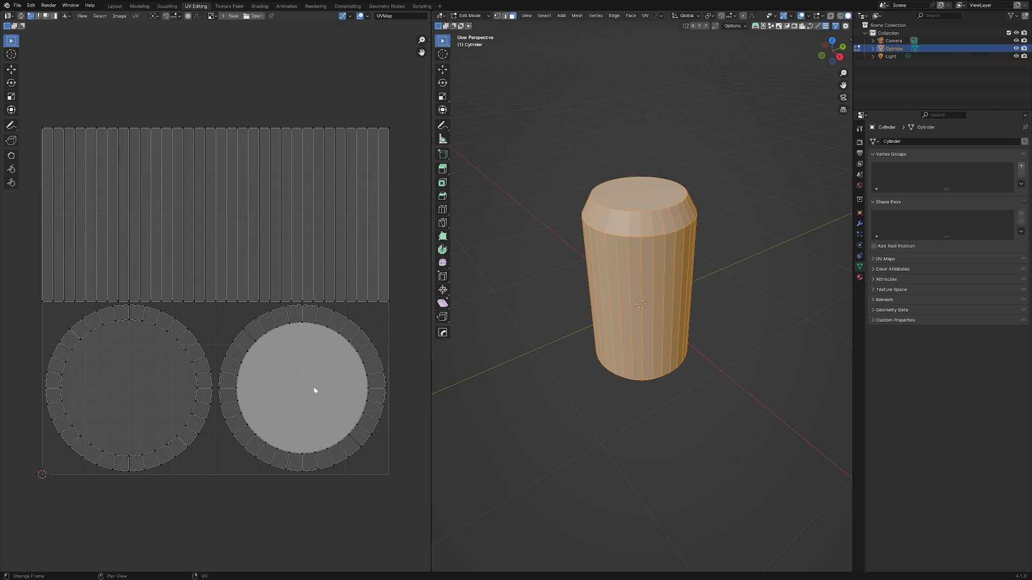
click(660, 274)
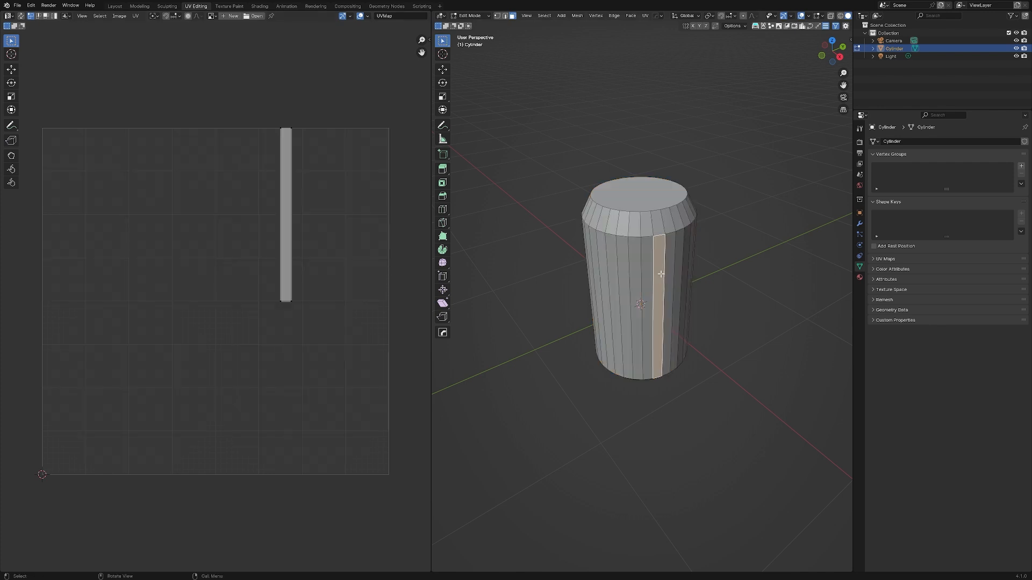
click(628, 273)
click(604, 270)
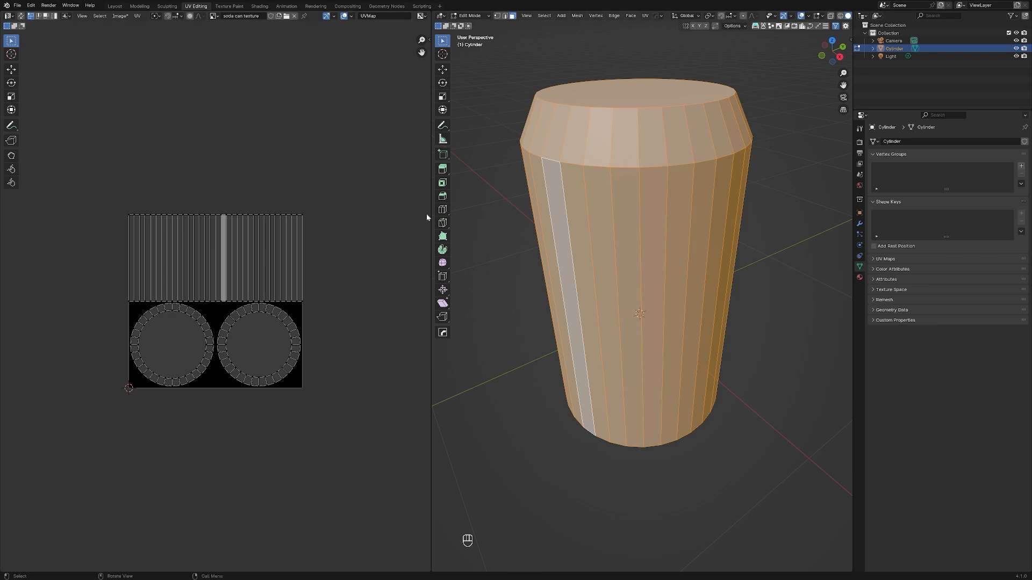
Step: Put the can in Texture Paint mode and paint wavy white strokes around its sides
click(480, 16)
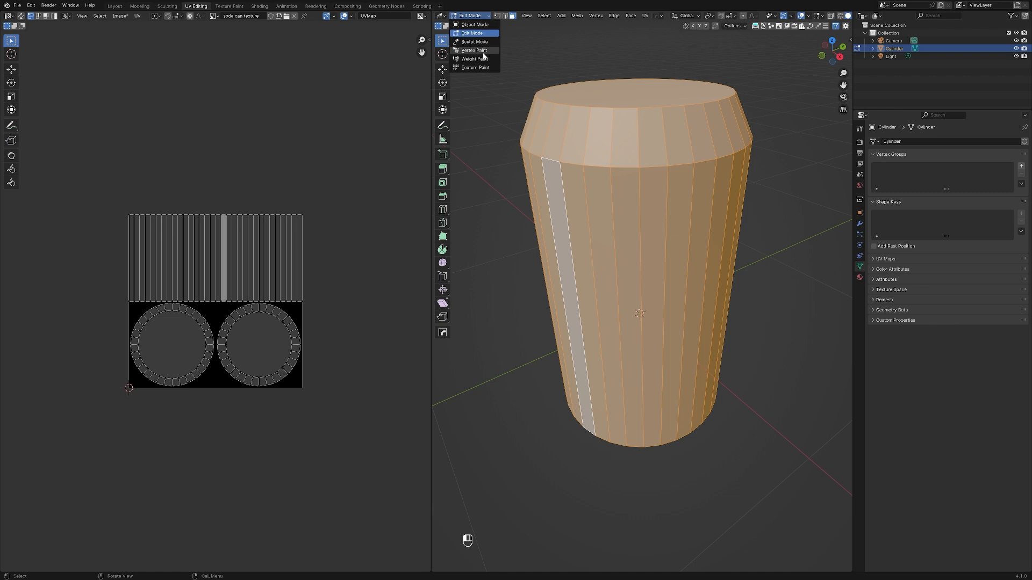
click(475, 68)
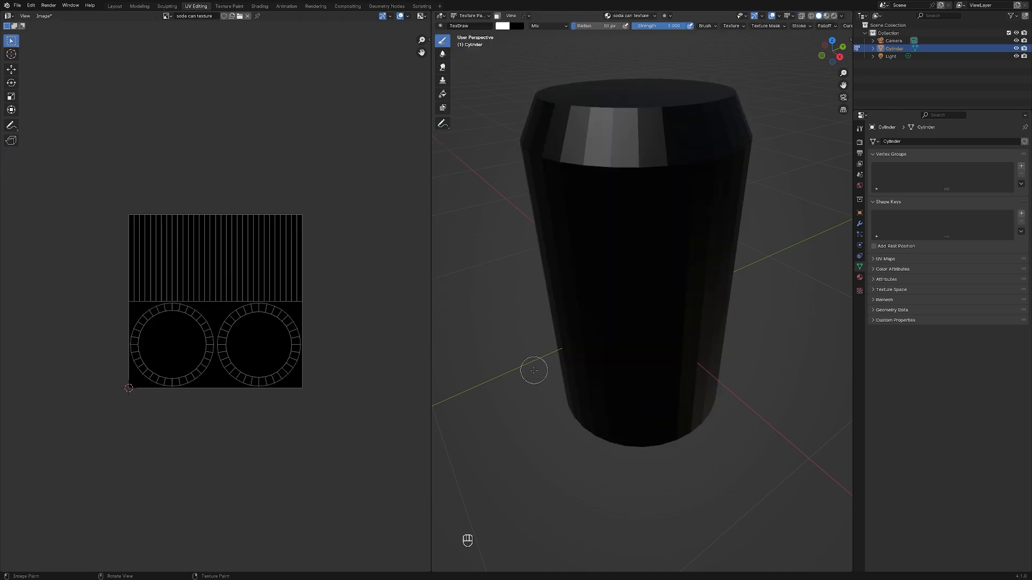
mouse_move(538, 362)
mouse_down()
mouse_move(637, 249)
mouse_move(543, 258)
mouse_up()
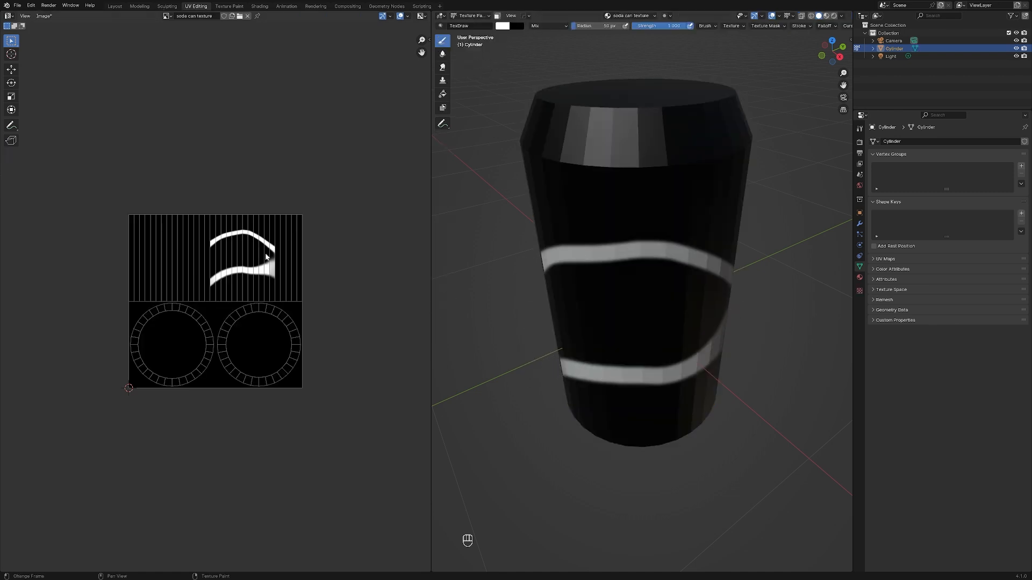
mouse_move(525, 287)
middle_down()
mouse_move(558, 280)
mouse_move(530, 293)
middle_up()
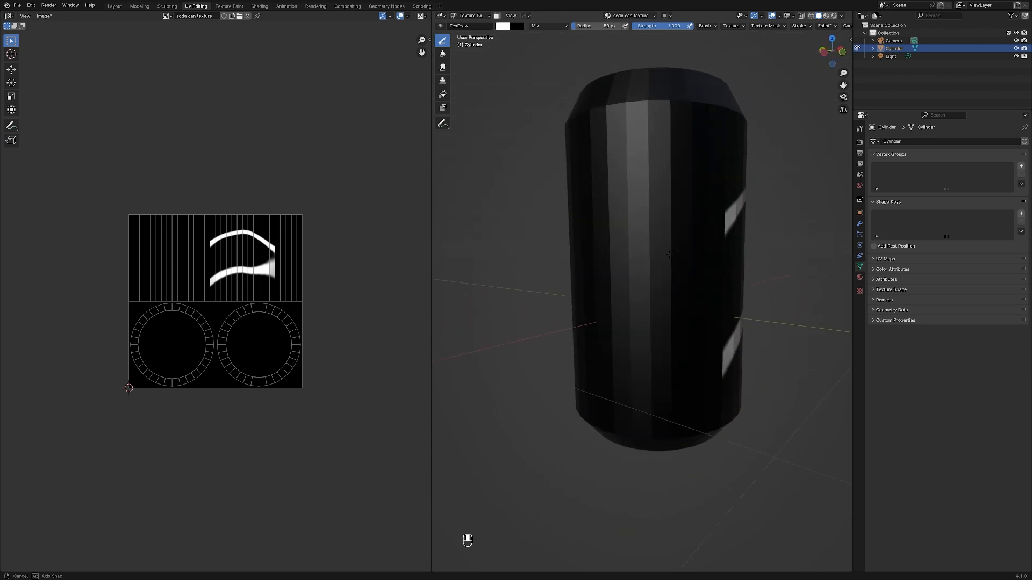
drag(571, 248, 744, 284)
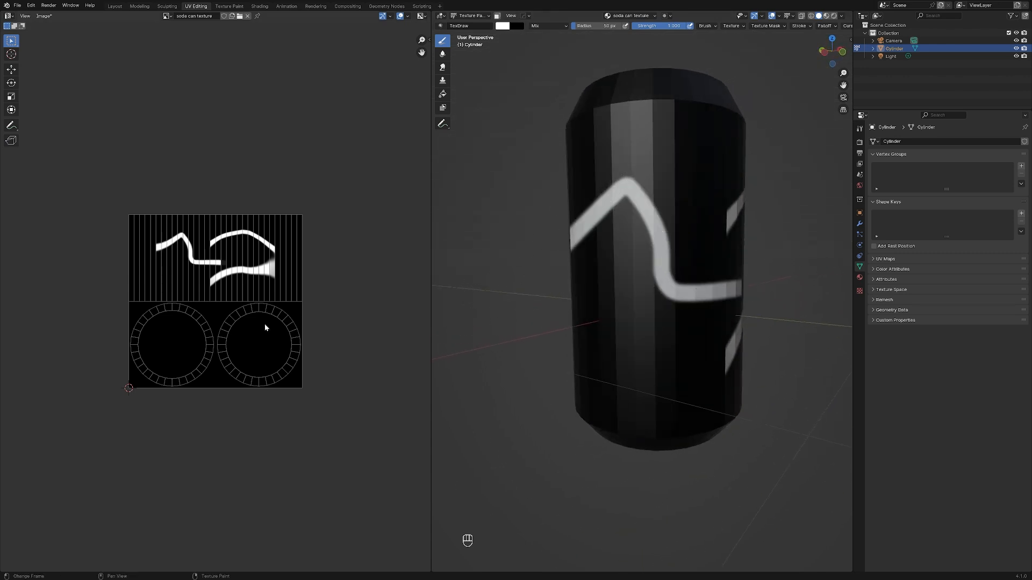
Step: Show the soda can texture in an Image Editor in Paint mode and paint a white stroke from the side strips across a cap circle
click(9, 15)
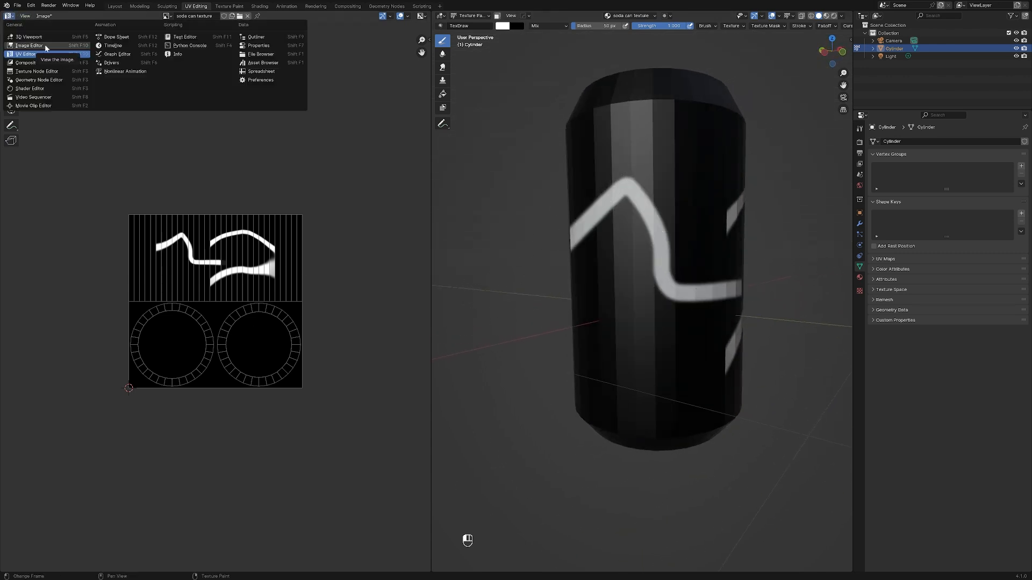
click(43, 47)
click(39, 17)
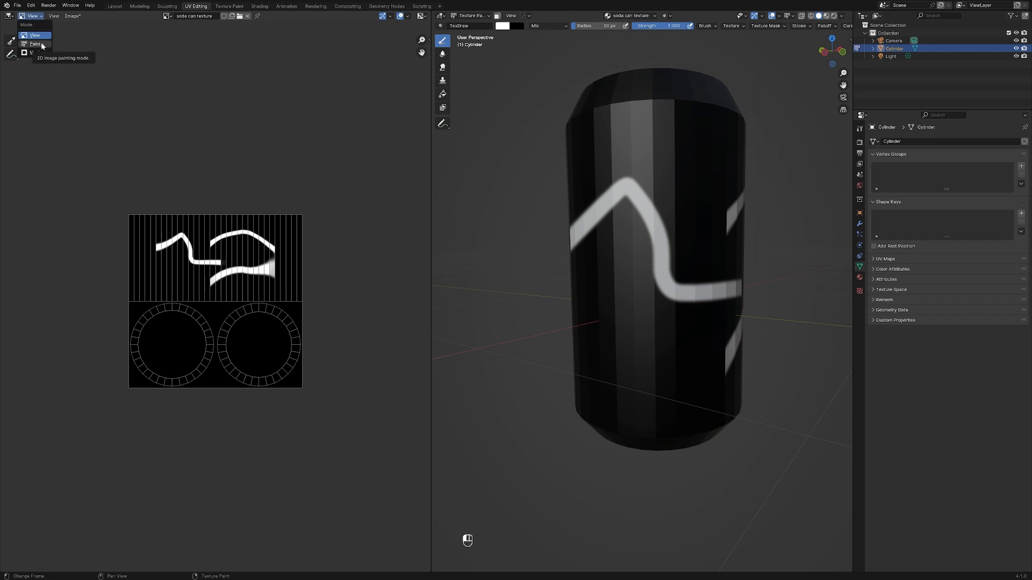
click(40, 44)
key(Home)
drag(103, 233, 198, 409)
middle_drag(582, 299, 489, 175)
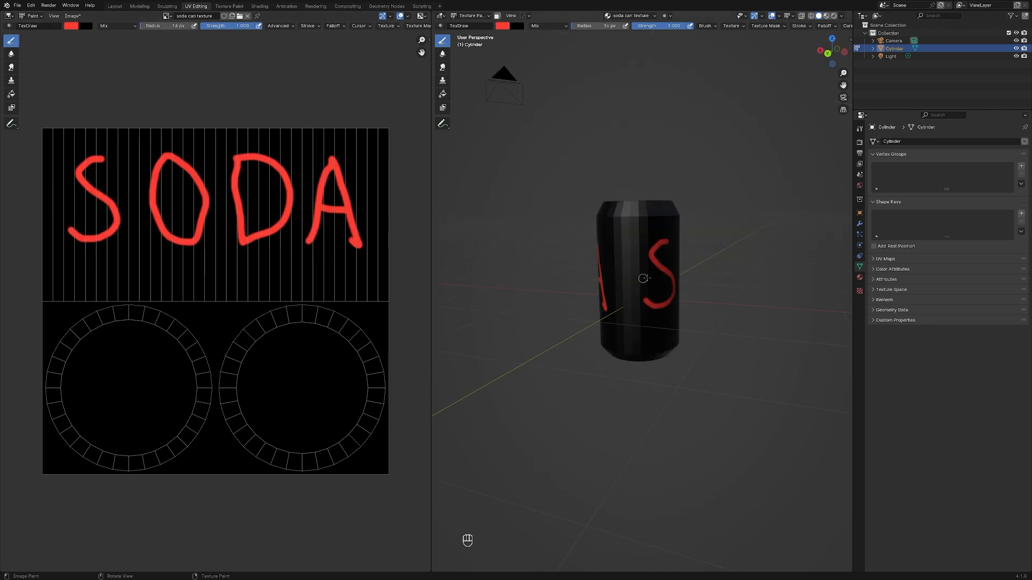
mouse_move(723, 280)
middle_down()
mouse_move(822, 278)
mouse_move(811, 276)
middle_up()
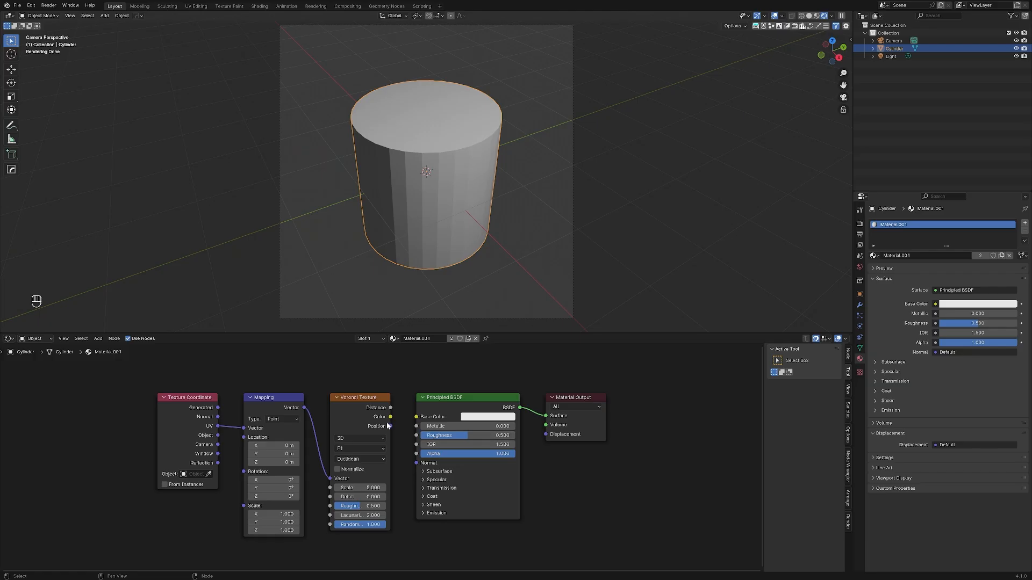
Step: In the cylinder's material, connect the Voronoi Texture's Color output to the Principled BSDF's Base Color
drag(390, 421, 417, 417)
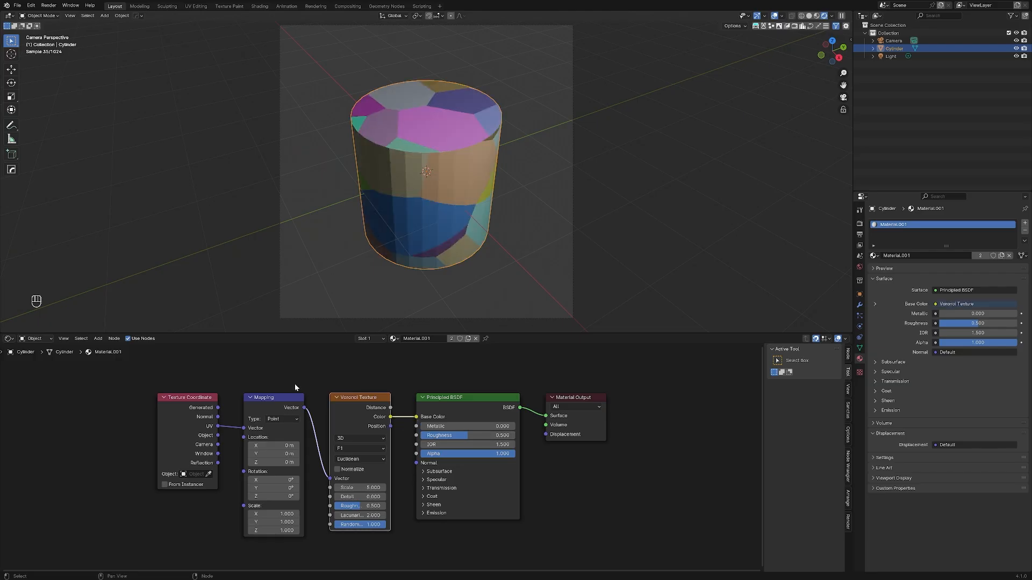
Step: Try the Texture Coordinate node's Generated and Camera outputs as the Mapping node's Vector input on the cylinder
drag(218, 407, 241, 428)
drag(218, 444, 244, 428)
middle_drag(425, 258, 437, 125)
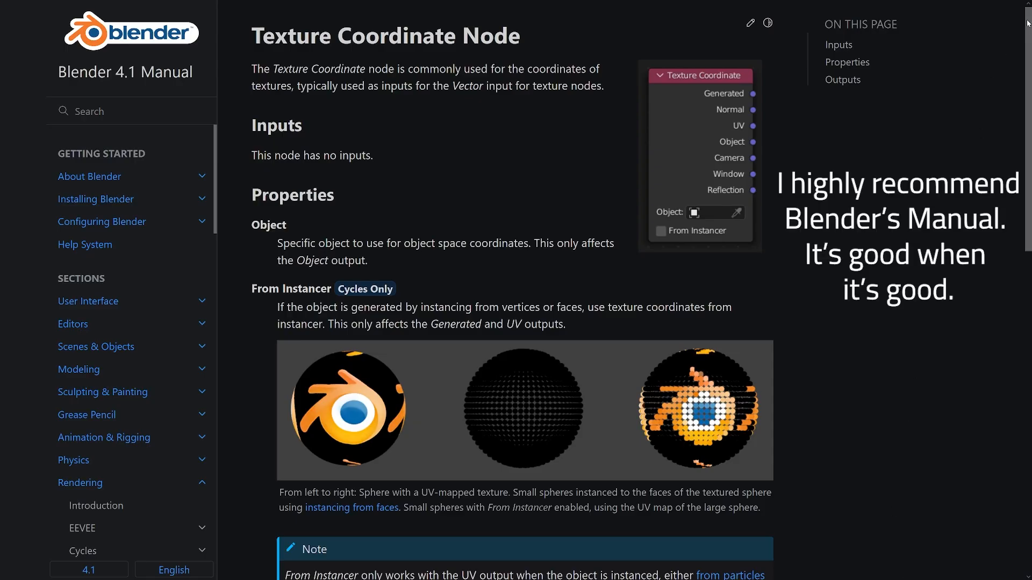
Step: Read the Blender manual's Texture Coordinate Node page from its properties through the descriptions of its outputs
drag(1027, 25, 1030, 129)
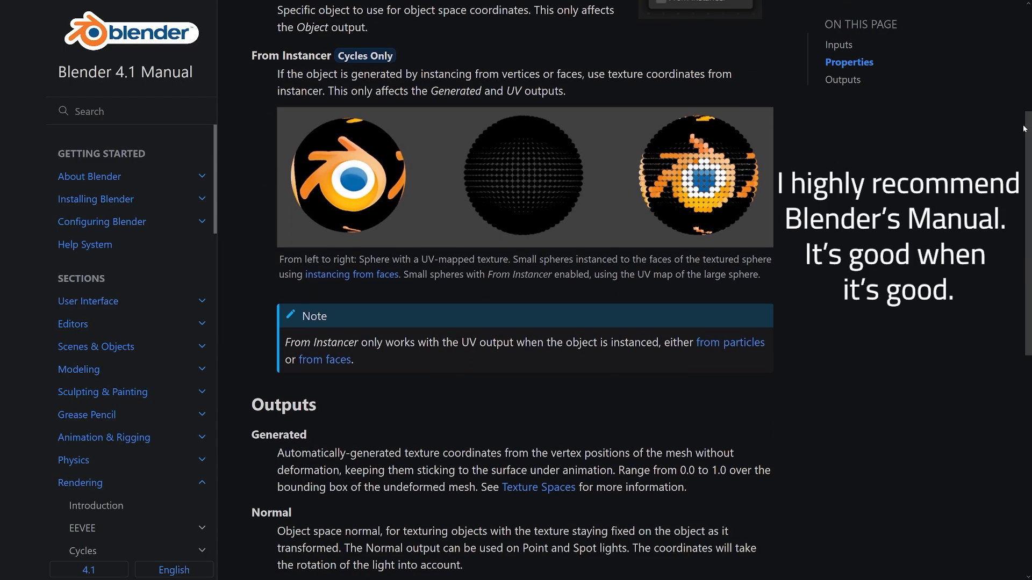
scroll(1029, 129, down, 7)
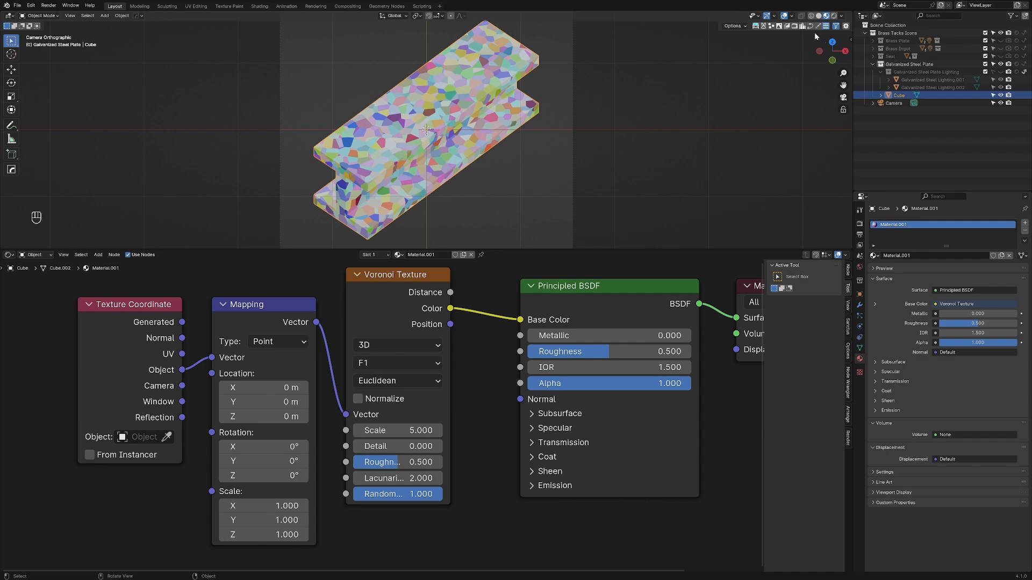
Step: Show the I-beam in rendered shading with its Galvanized Steel Plate Lighting collection visible, and render the image to examine it at icon size
click(834, 17)
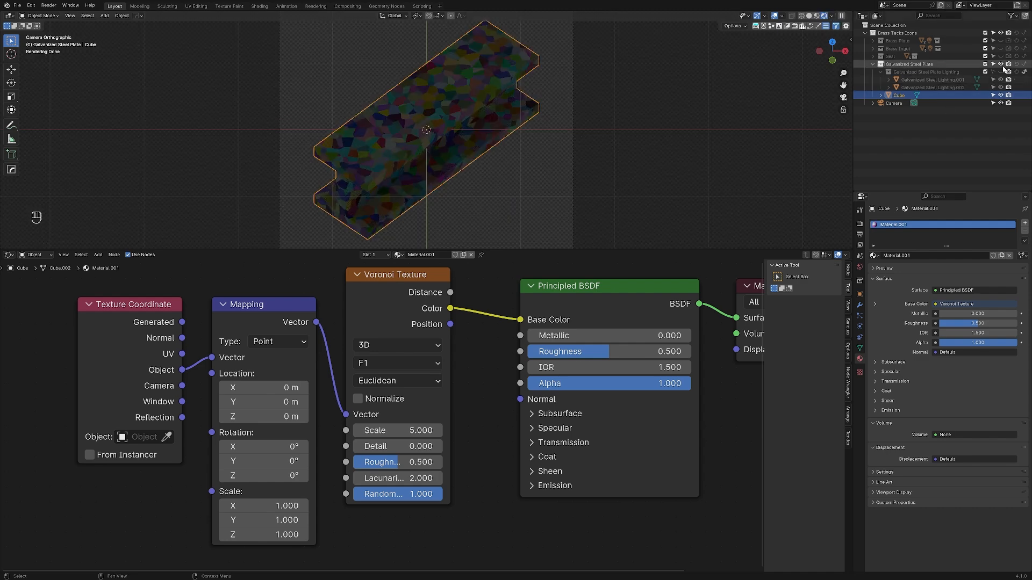
key(F12)
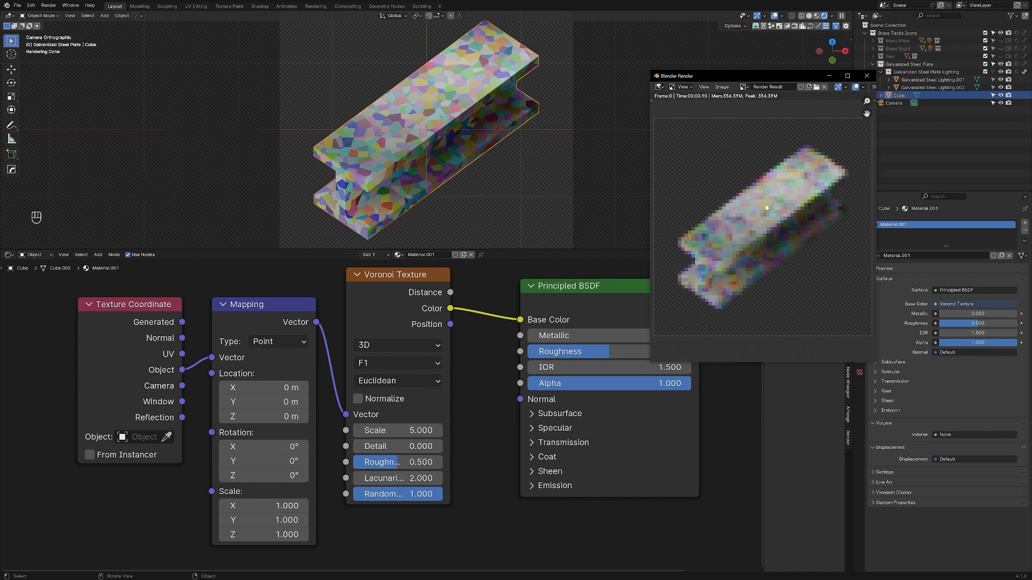
scroll(746, 234, down, 8)
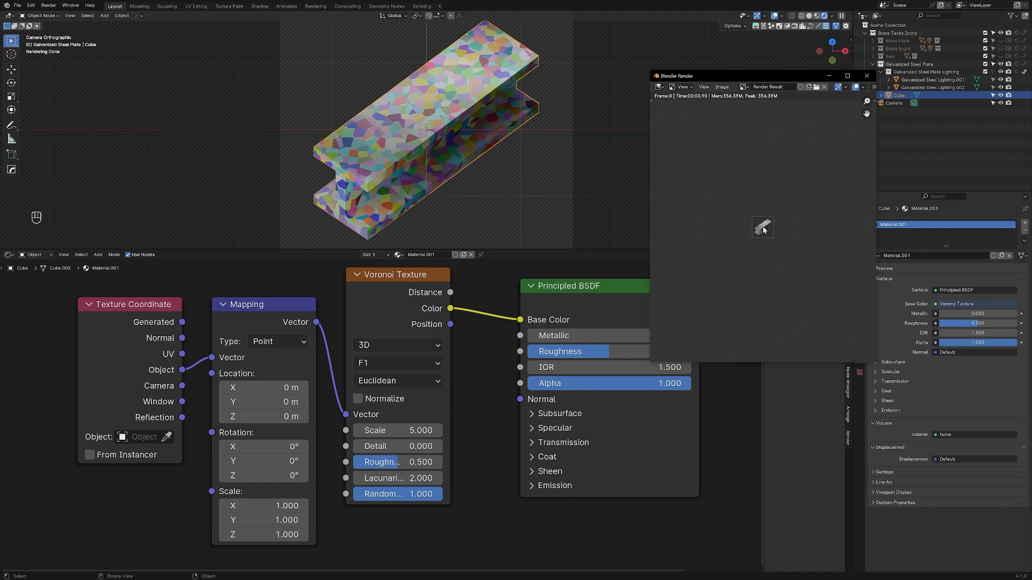
scroll(764, 230, up, 9)
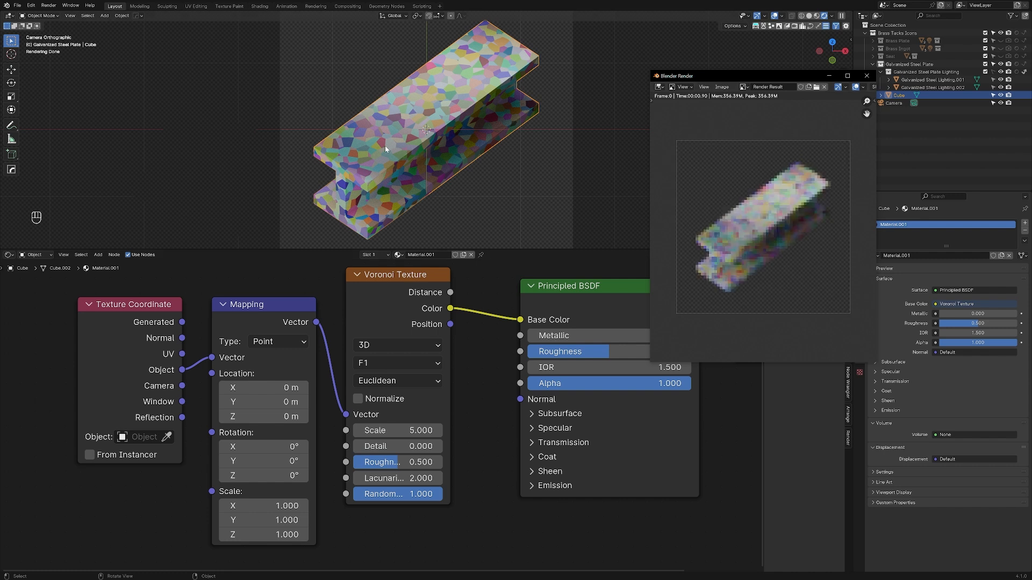
key(Escape)
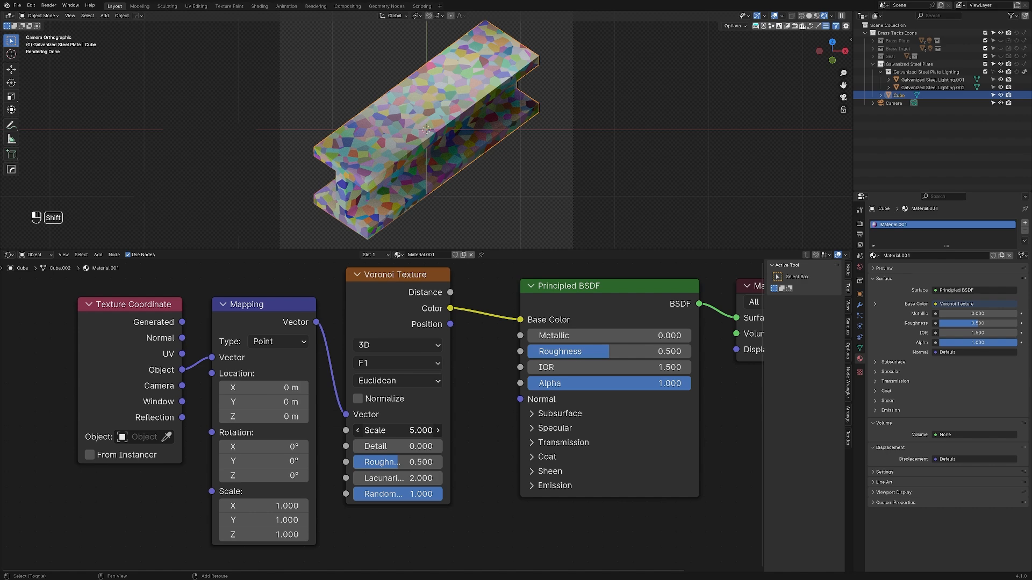
Step: Set the Voronoi Texture's Scale to 2.190 and render the icon again to examine the larger cells
shift+drag(397, 430, 371, 430)
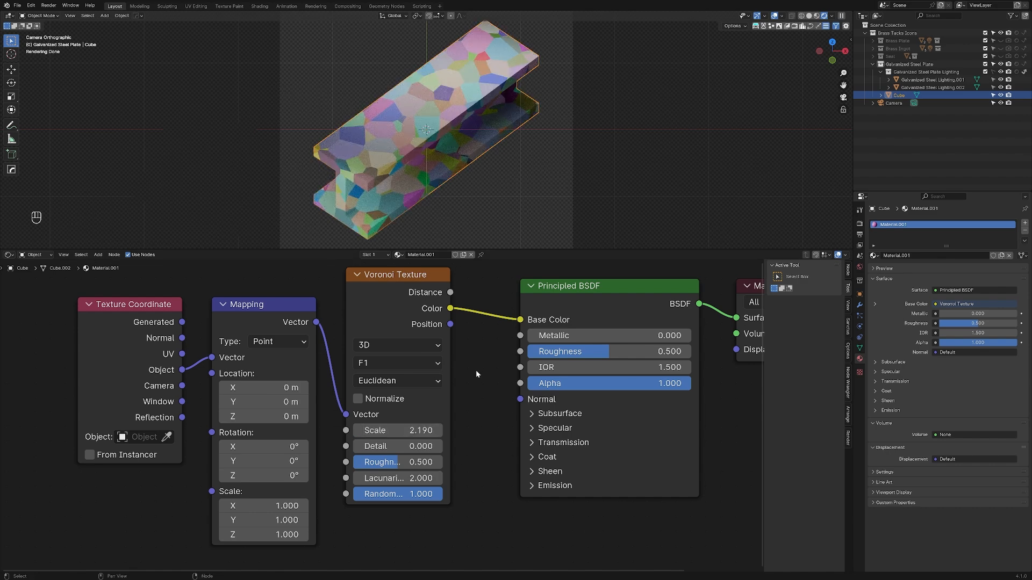
key(F12)
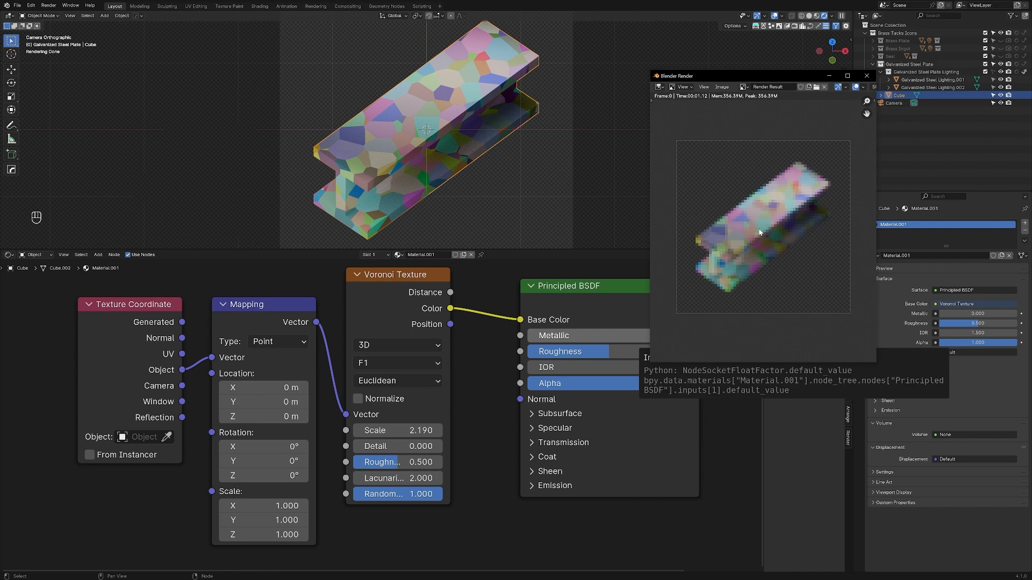
key(Escape)
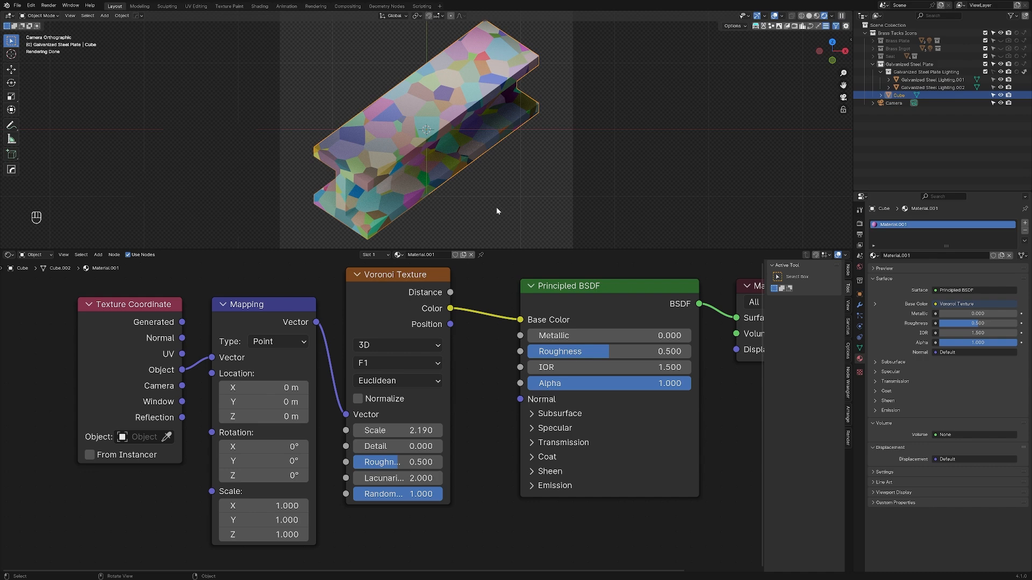
Step: Move the Texture Coordinate, Mapping and Voronoi Texture nodes away from the Principled BSDF to make room between them
scroll(150, 495, down, 3)
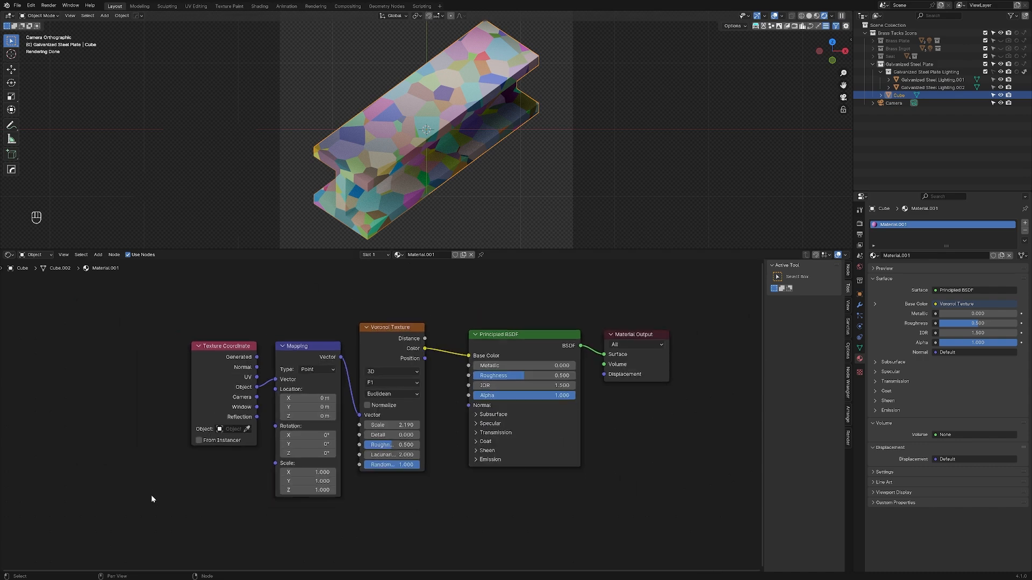
drag(203, 322, 422, 490)
key(g)
click(235, 466)
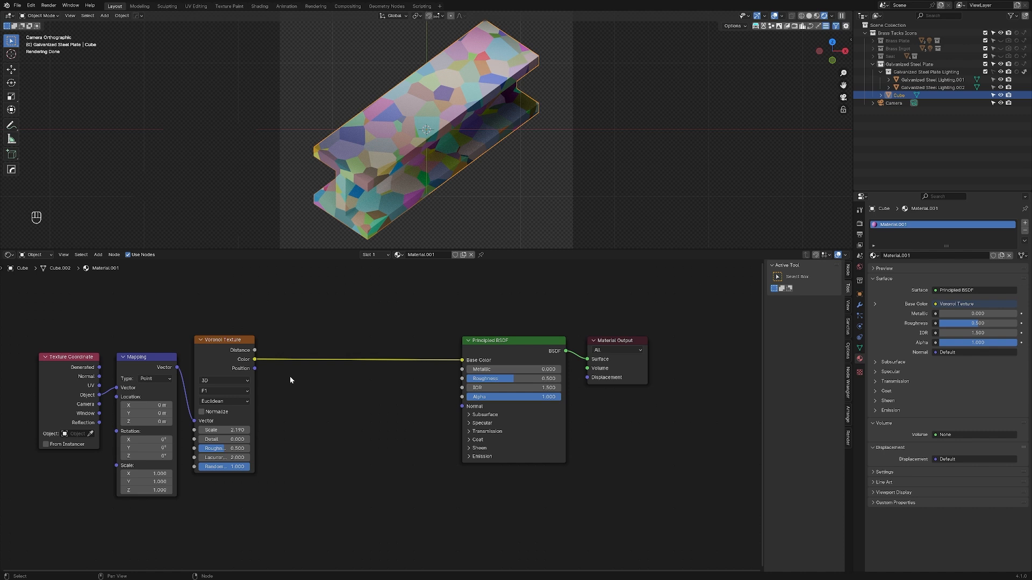
Step: Insert an RGB to BW node into the link between the Voronoi Texture's Color and the Principled BSDF's Base Color
key(shift+a)
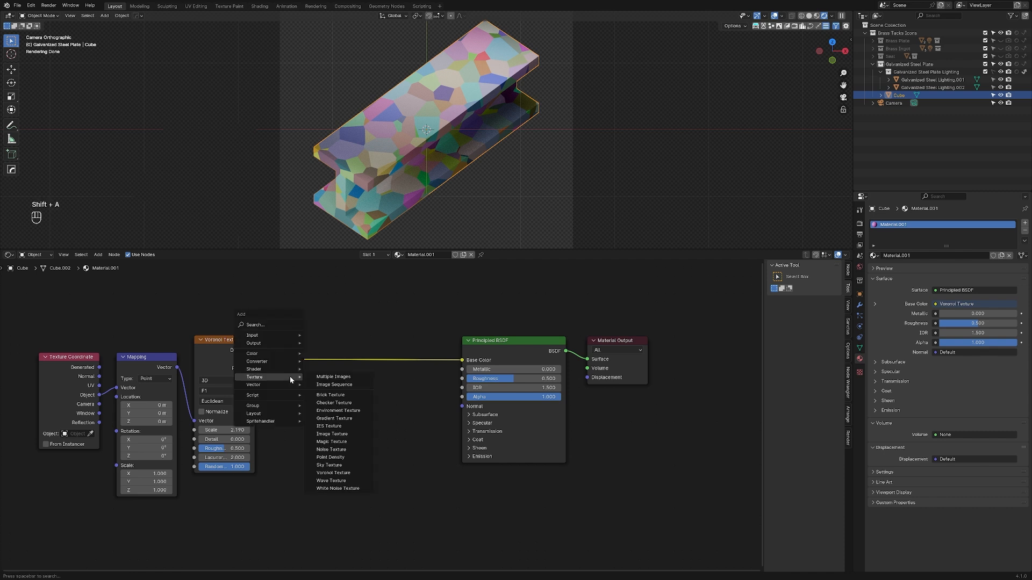
click(280, 320)
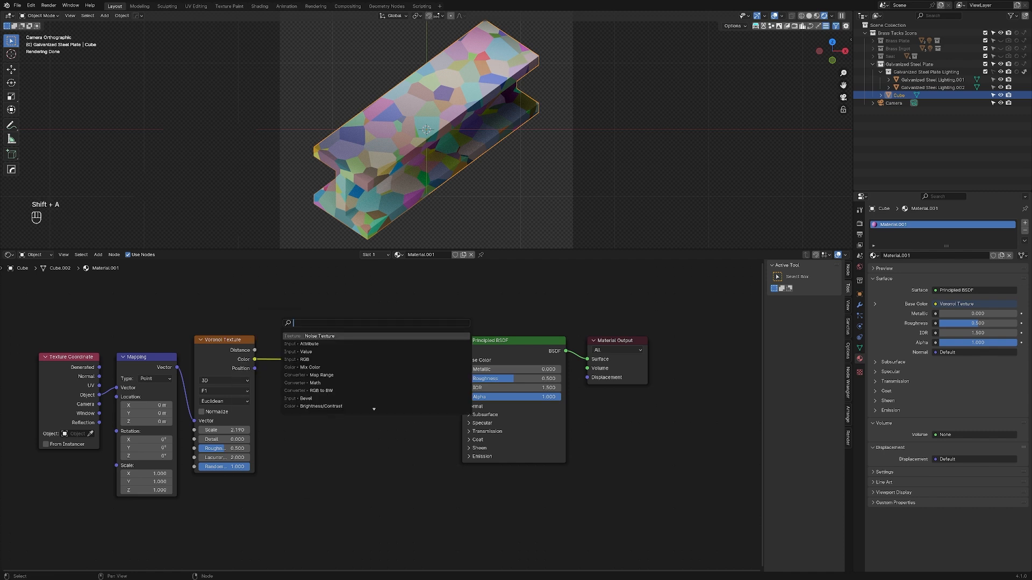
text(bw)
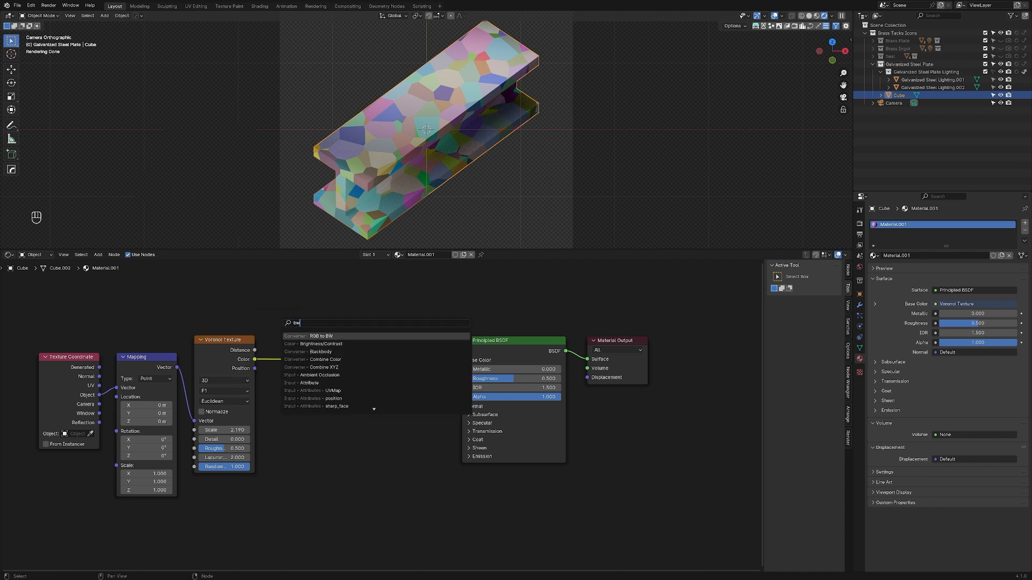
key(Return)
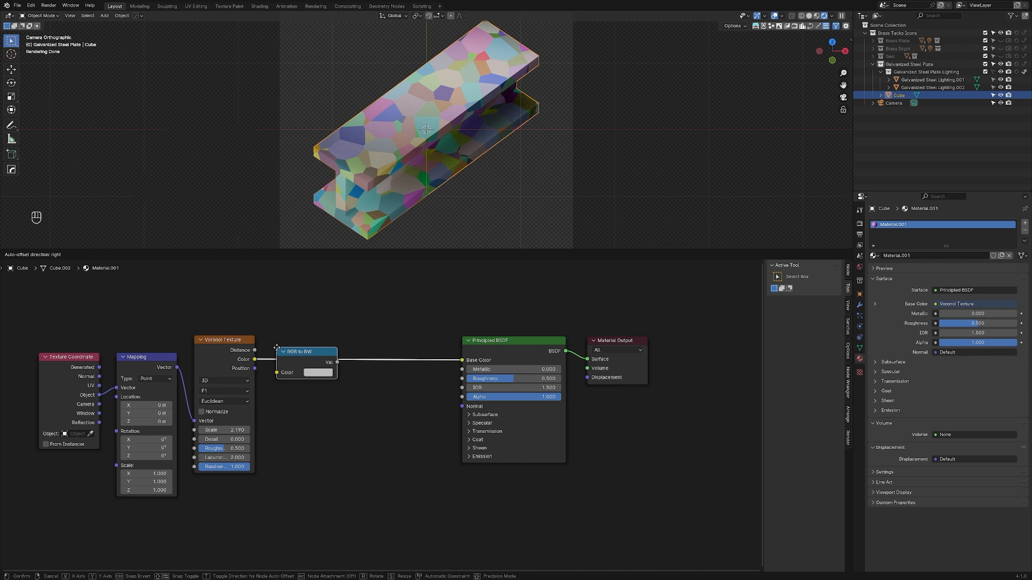
click(276, 347)
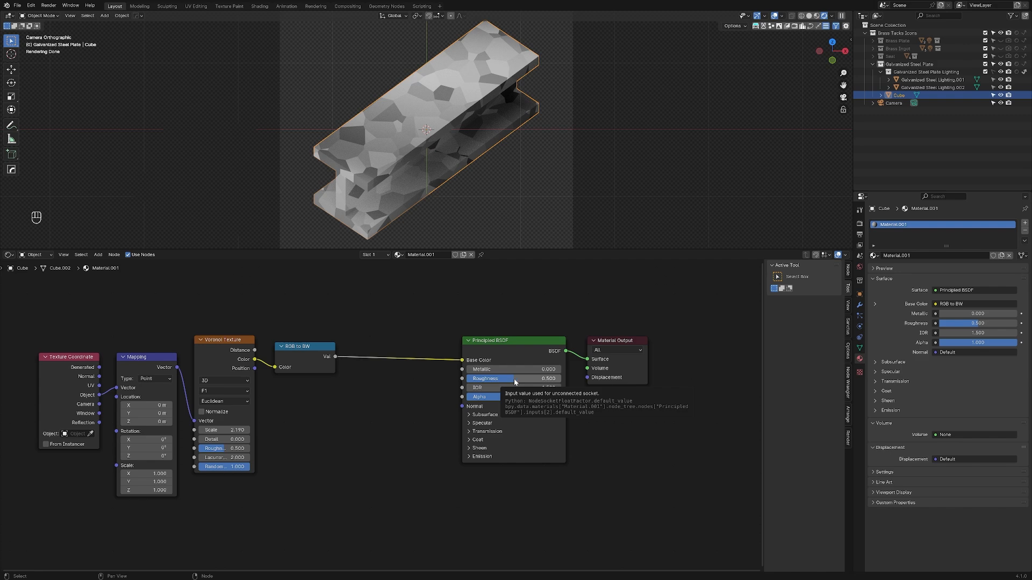
Step: Try the Principled BSDF's Roughness at 0 and 1 on the beam, and set it back to 0.5
drag(513, 382, 466, 380)
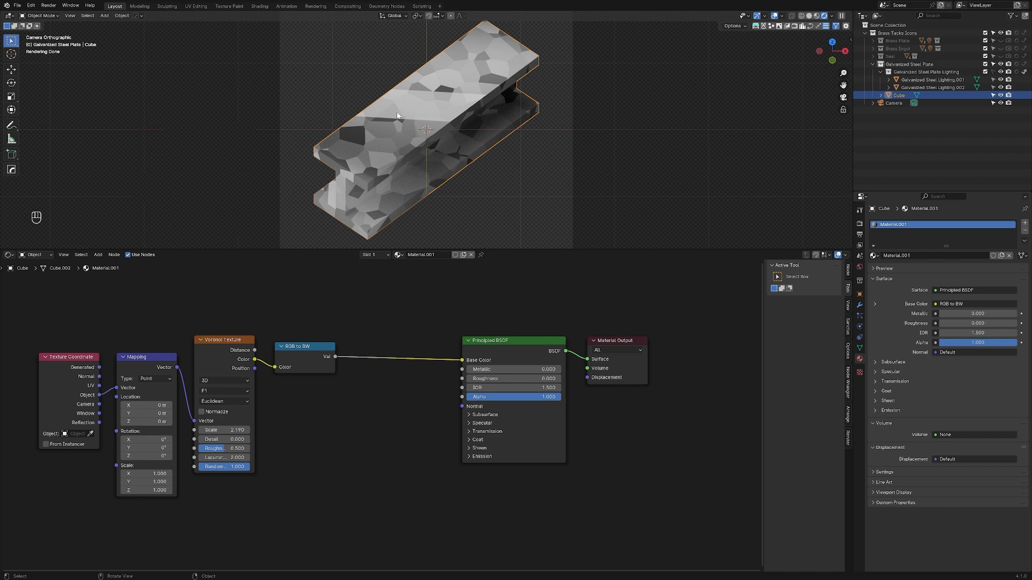
middle_drag(410, 159, 412, 151)
key(KP_0)
key(KP_0)
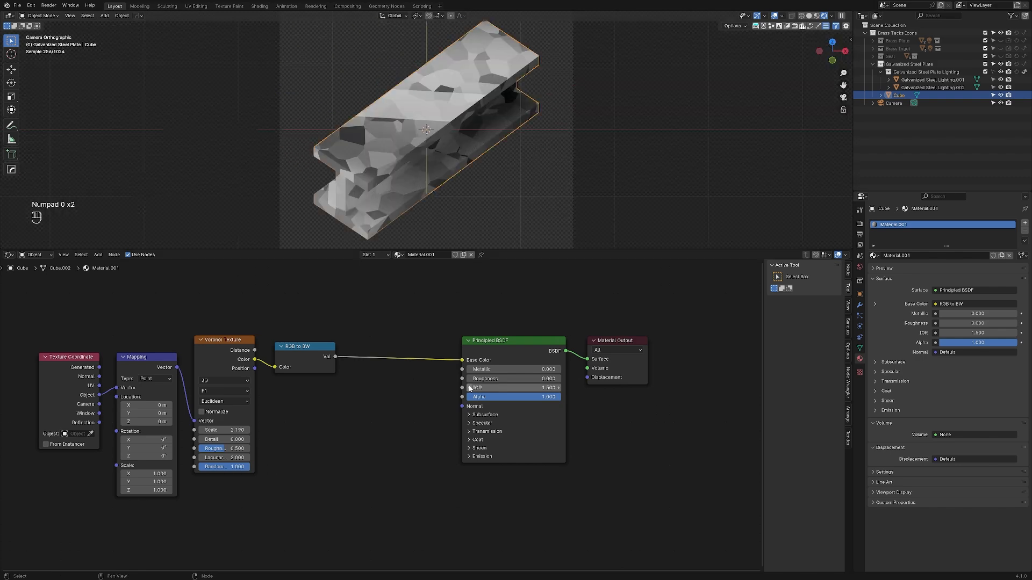
drag(474, 381, 564, 382)
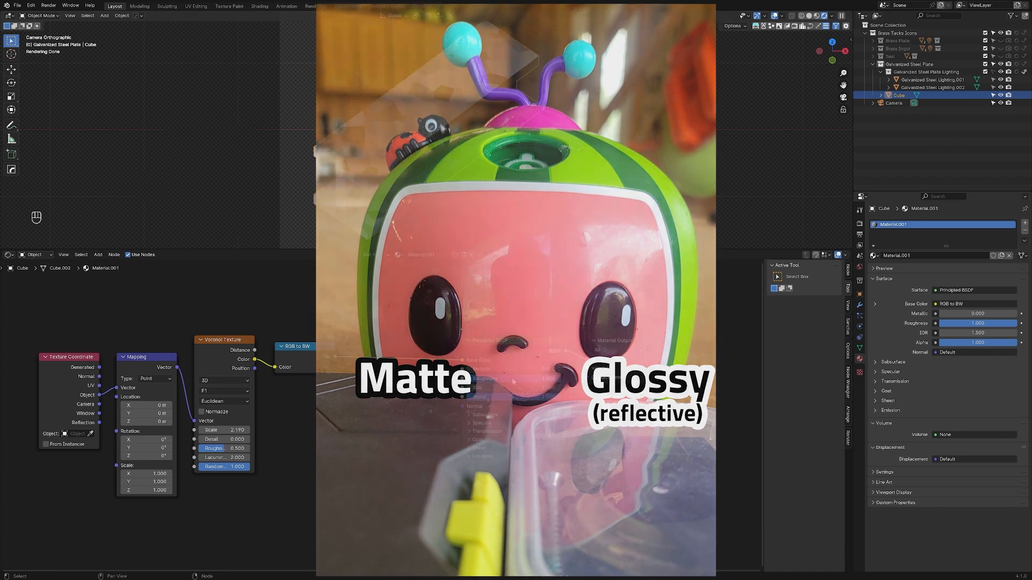
double_click(517, 376)
text(.5)
key(Return)
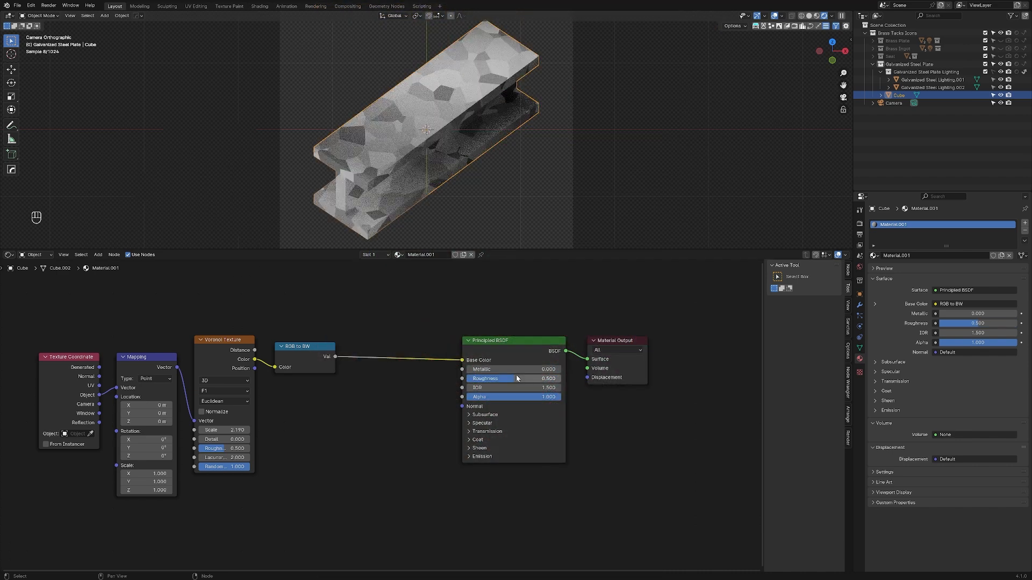
Step: Try the Principled BSDF with Metallic 1 and Roughness 0, and settle on Metallic 0.822 and Roughness 0.215
double_click(481, 370)
text(1)
key(Return)
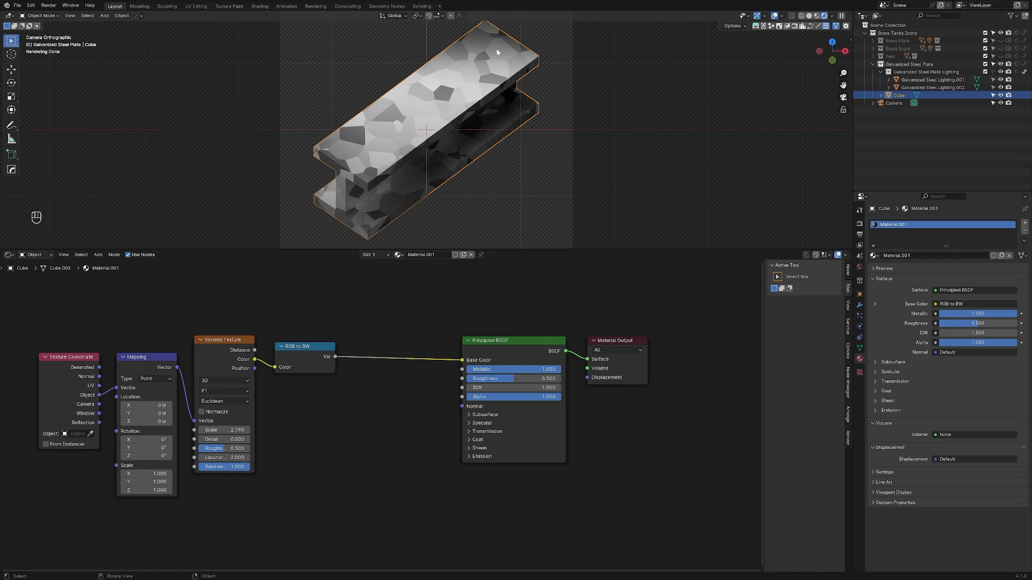
drag(532, 379, 473, 379)
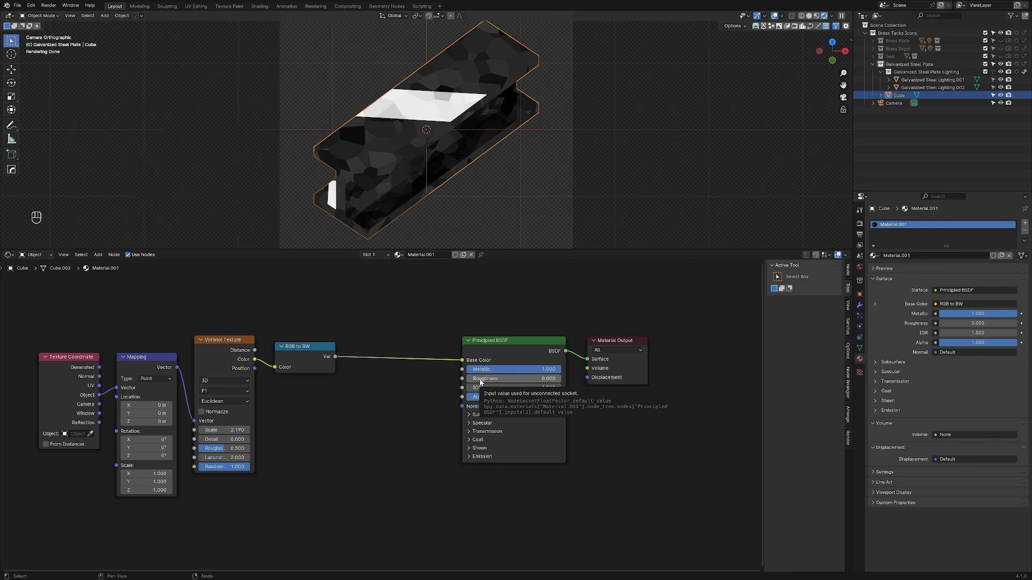
drag(473, 380, 525, 371)
drag(521, 379, 493, 378)
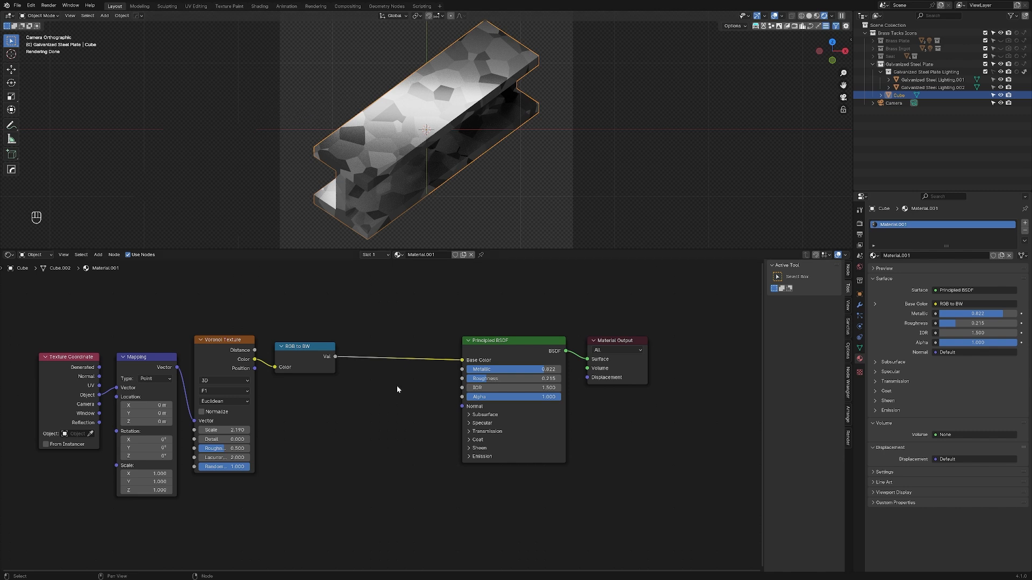
Step: Preview the RGB to BW node's output directly on the beam and move the Principled BSDF node below the link
click(329, 365)
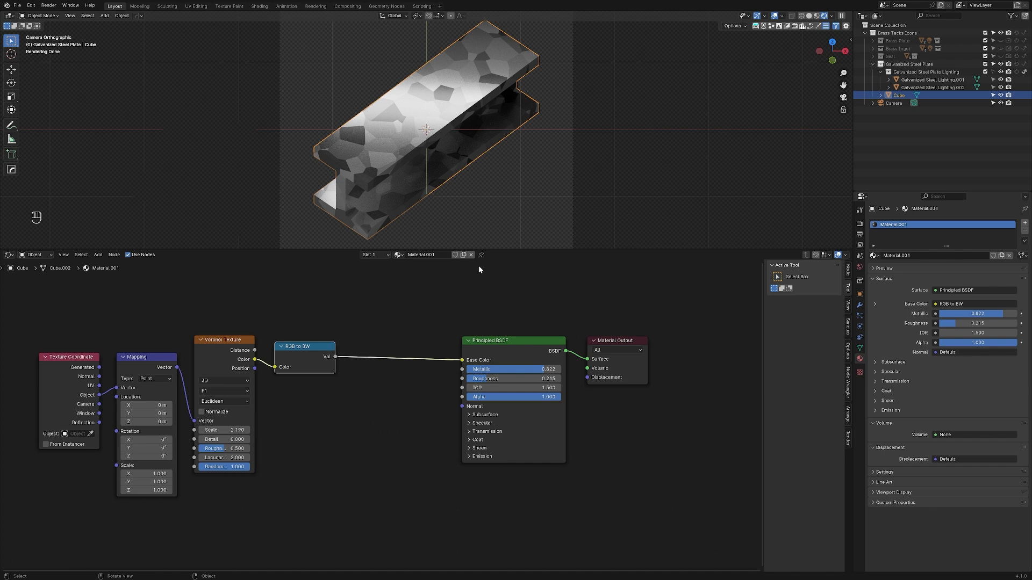
ctrl+shift+click(316, 365)
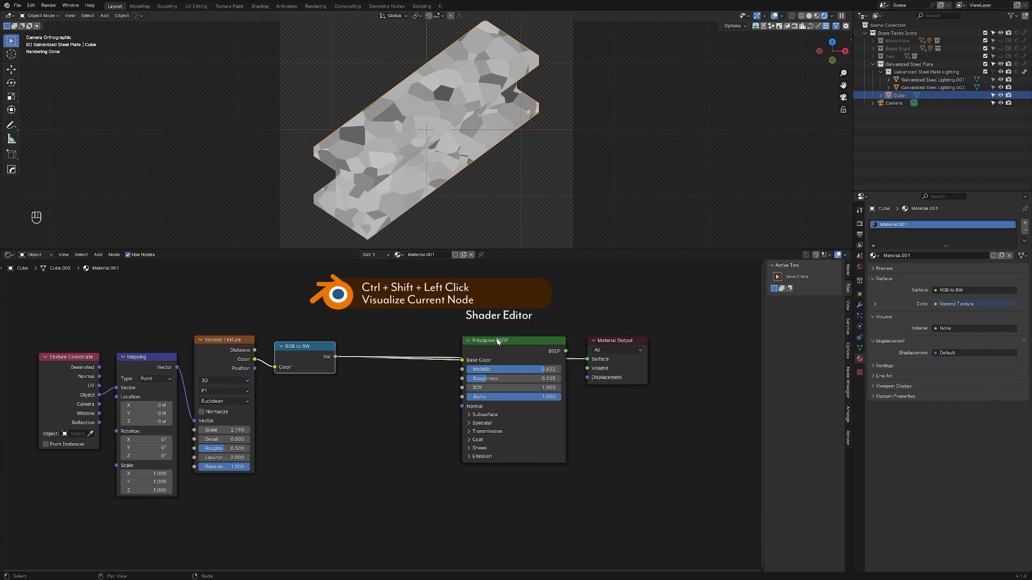
drag(495, 347, 483, 402)
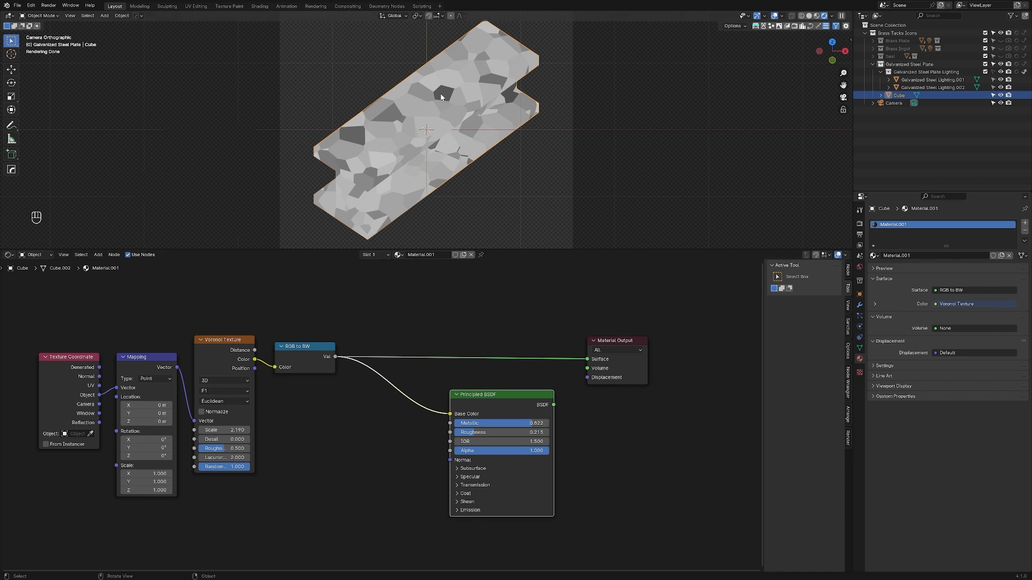
drag(508, 394, 565, 427)
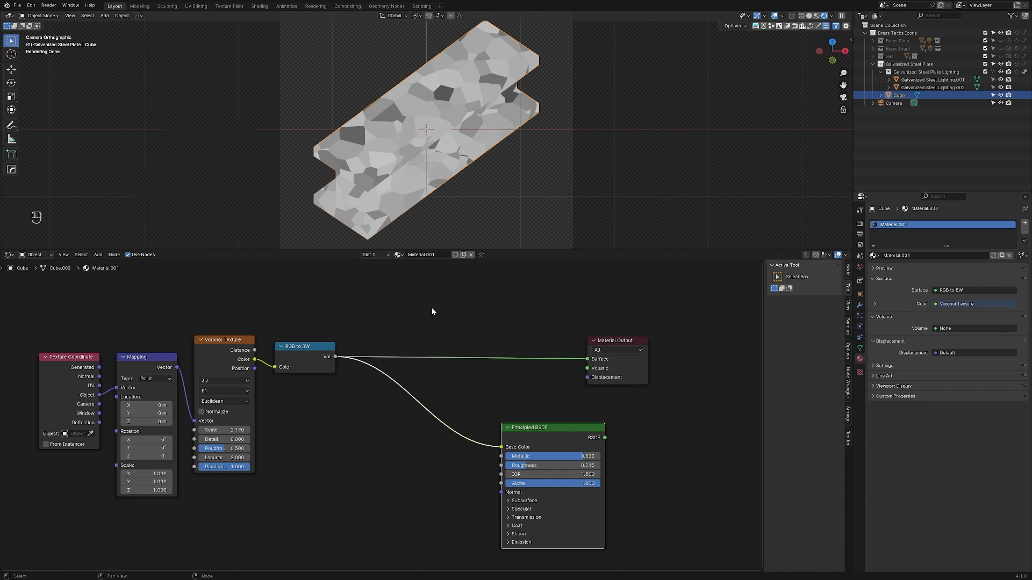
Step: Insert a Color Ramp node into the link between the RGB to BW node and the Material Output
key(shift+a)
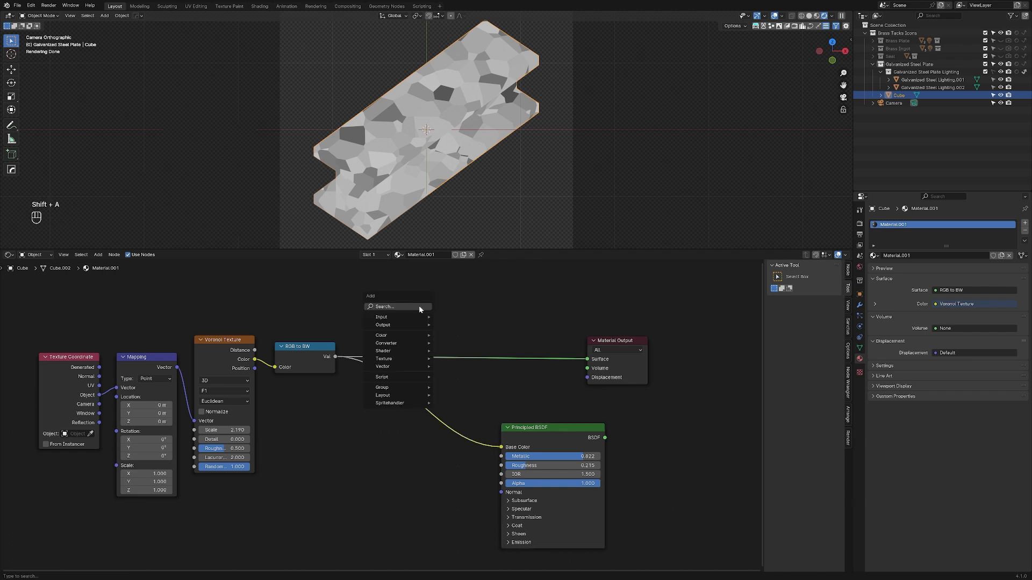
click(419, 307)
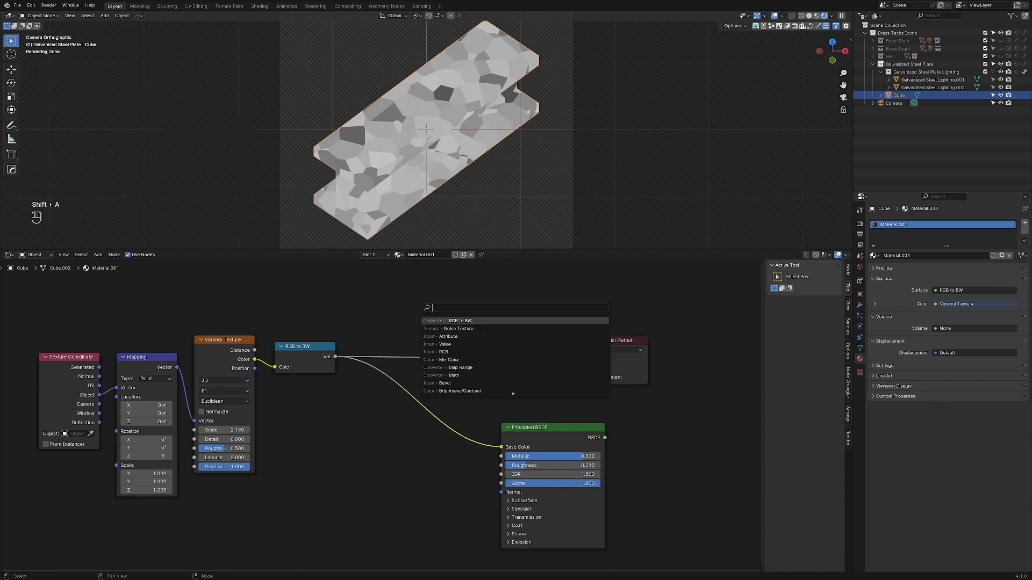
text(color)
key(Return)
click(437, 308)
scroll(493, 383, up, 2)
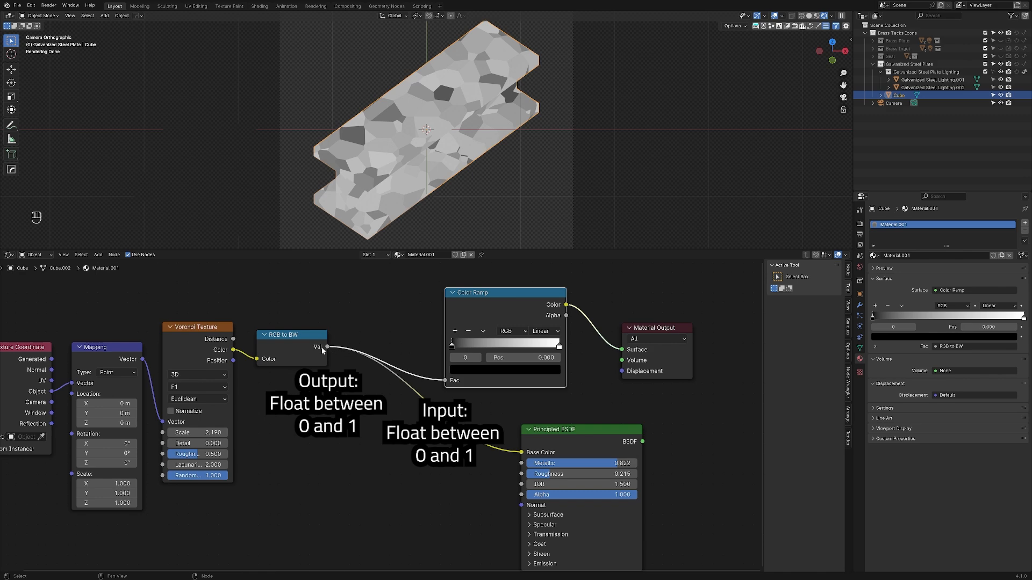
Step: Preview the RGB to BW output directly on the beam and set the Color Ramp's first stop to pure red
ctrl+shift+click(301, 355)
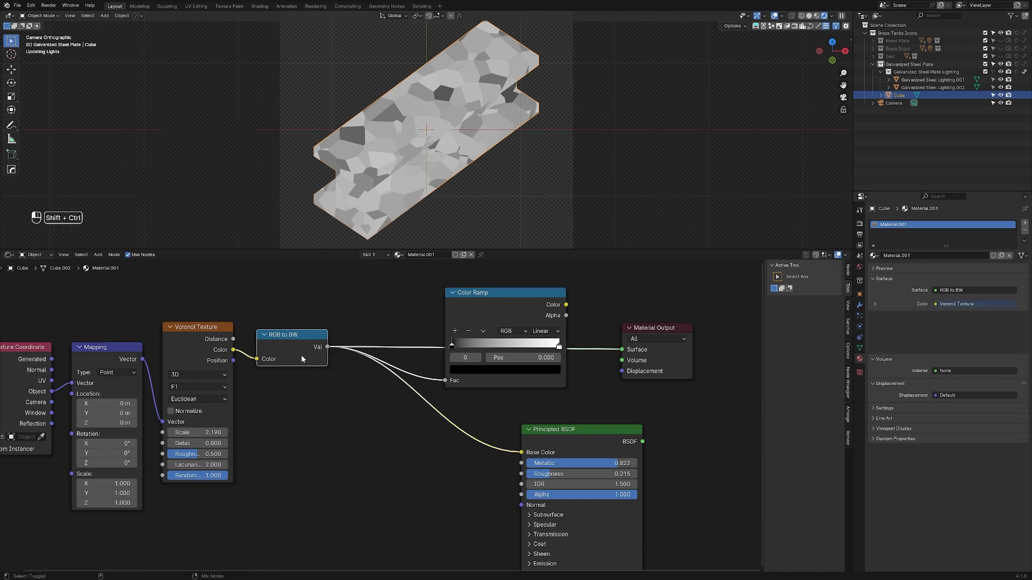
scroll(301, 354, down, 2)
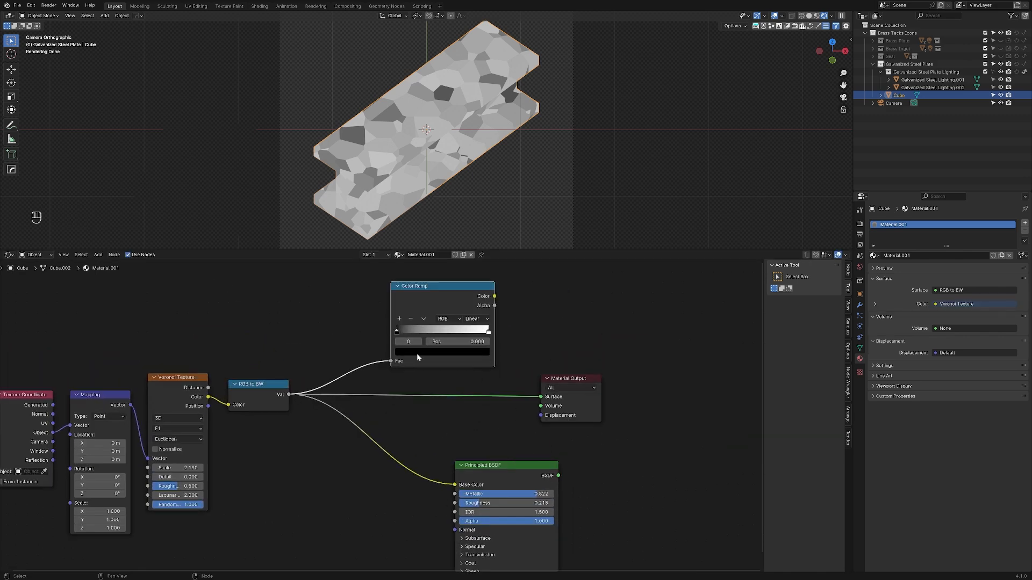
click(419, 353)
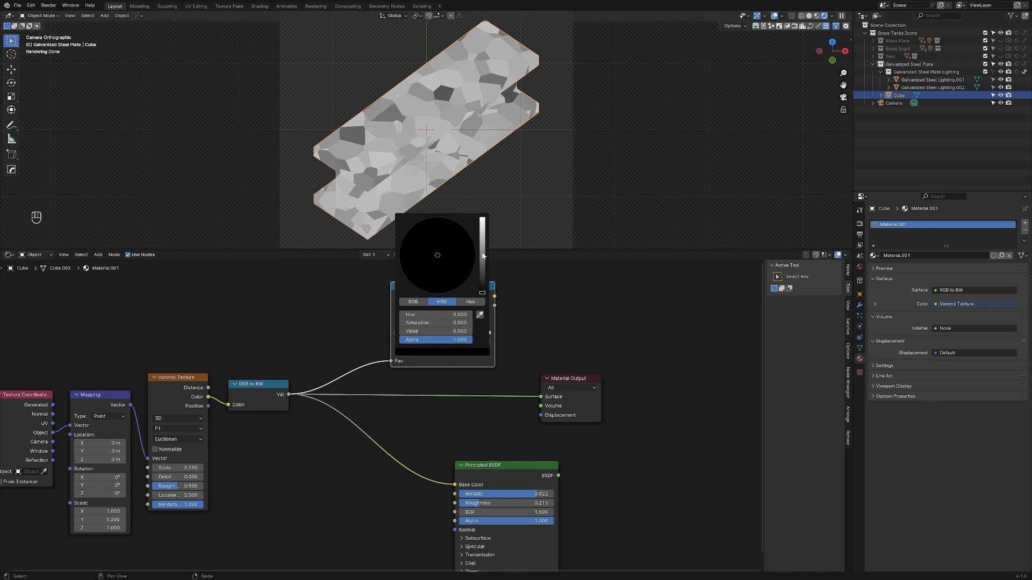
drag(482, 256, 482, 218)
click(440, 295)
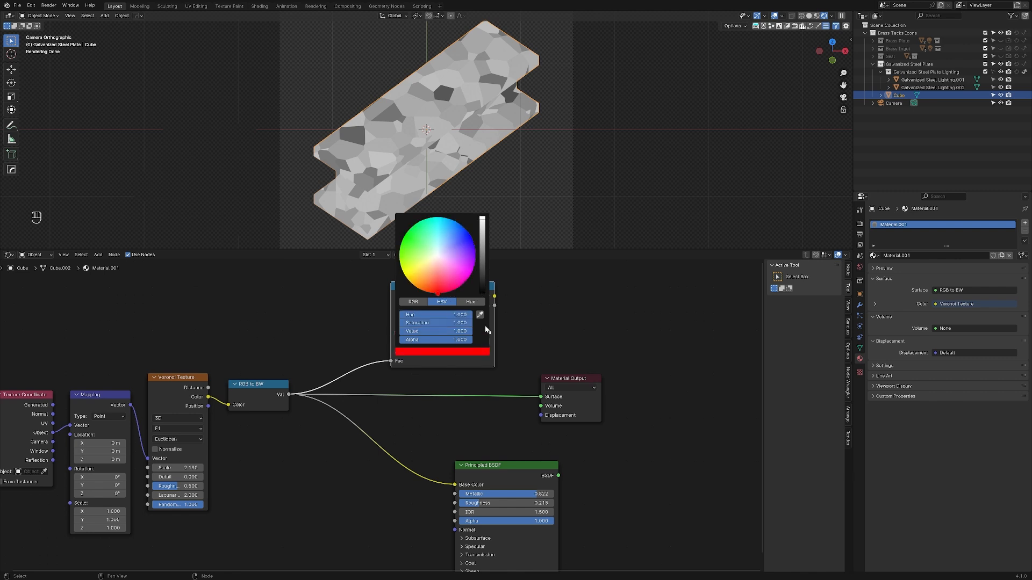
Step: Set the Color Ramp's last stop to blue and link its Color output to the Material Output's Surface
click(489, 332)
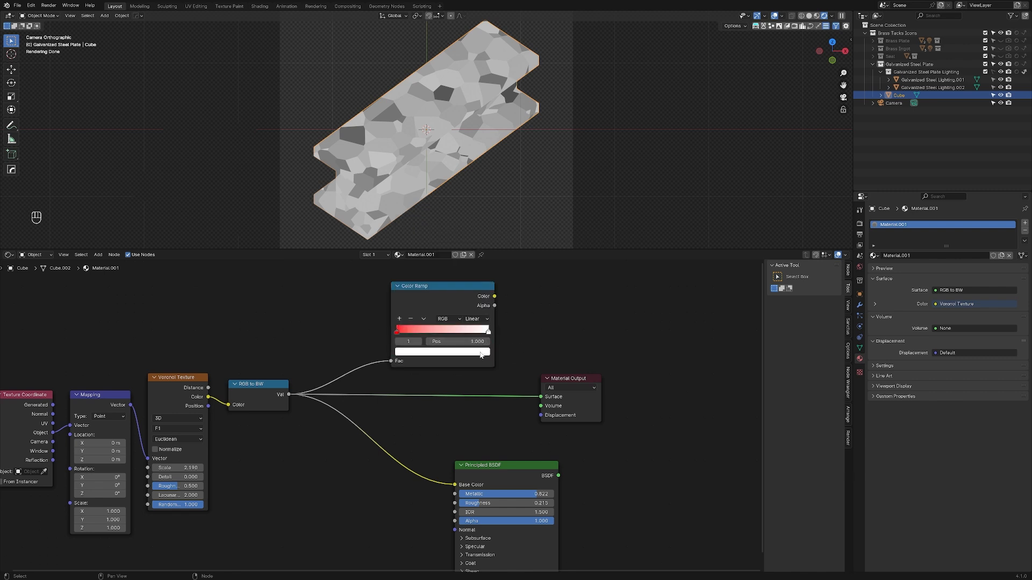
click(481, 353)
click(471, 237)
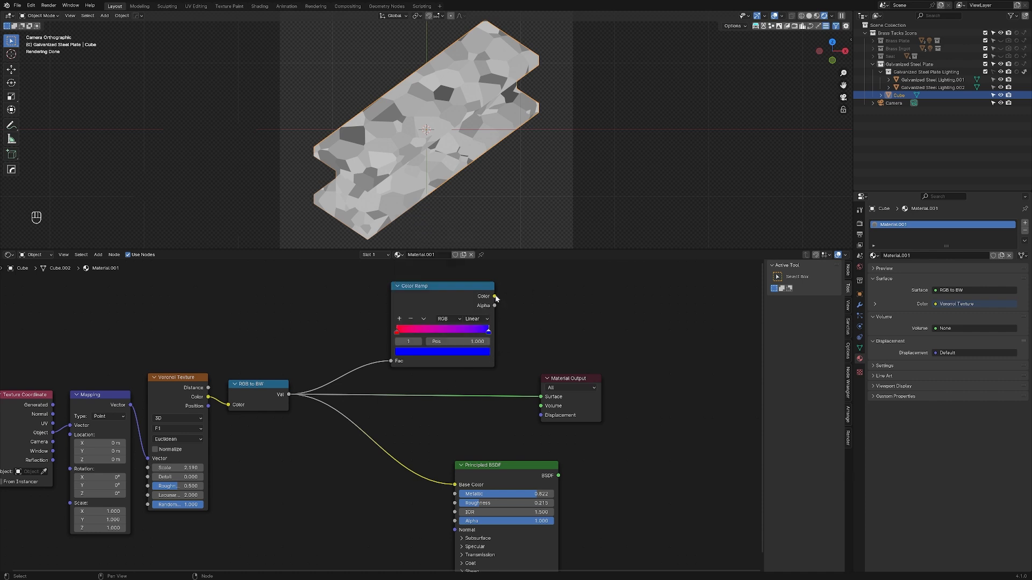
drag(495, 296, 540, 397)
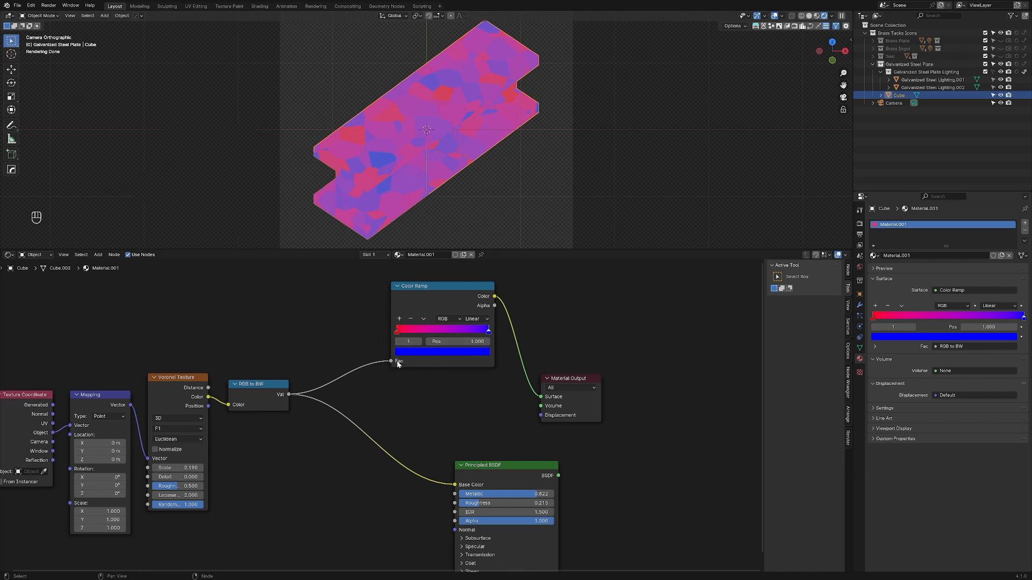
Step: Examine the Color Ramp's red and blue stops at positions 0 and 1
scroll(390, 364, up, 8)
middle_drag(437, 317, 371, 379)
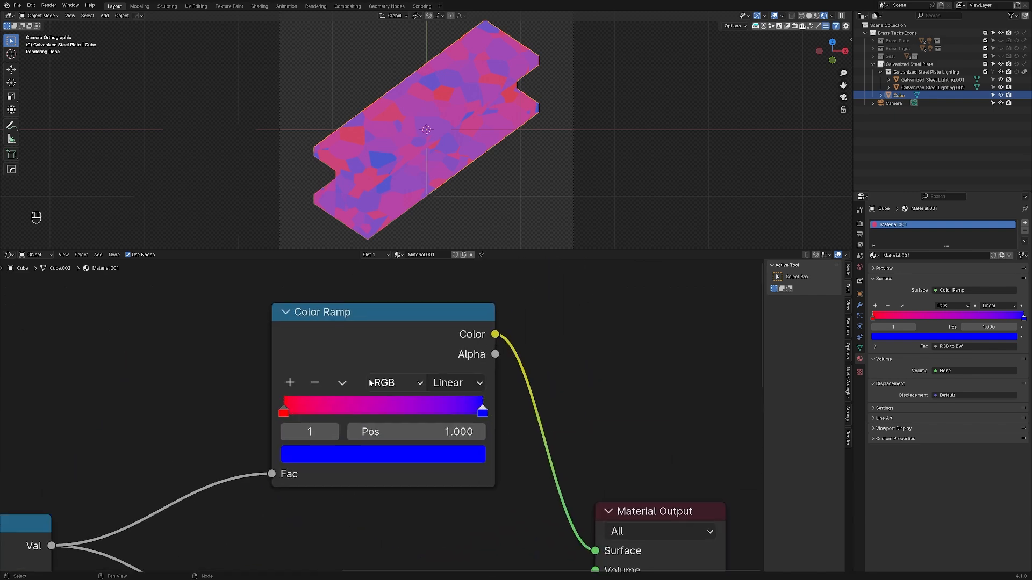
click(355, 346)
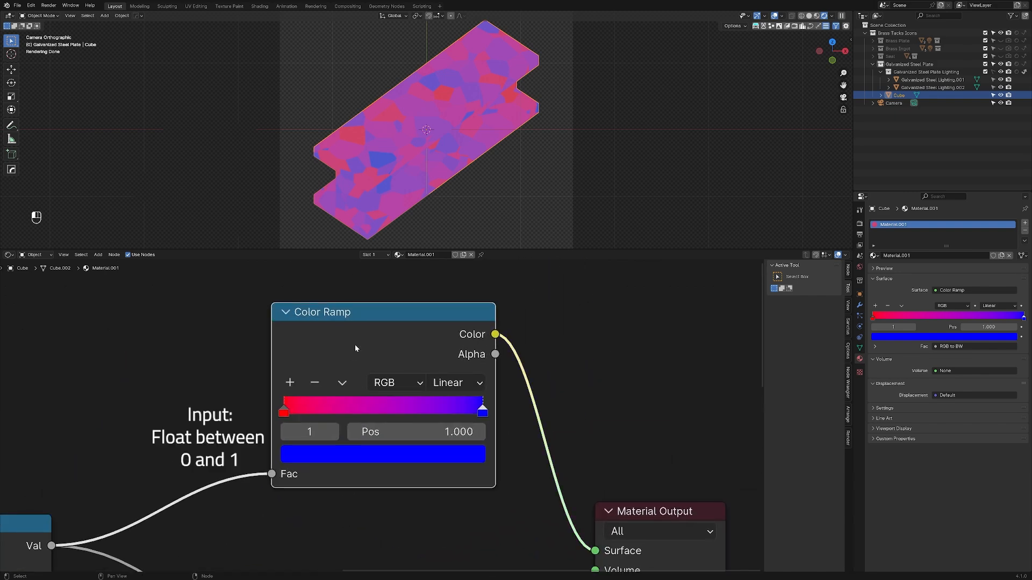
click(284, 411)
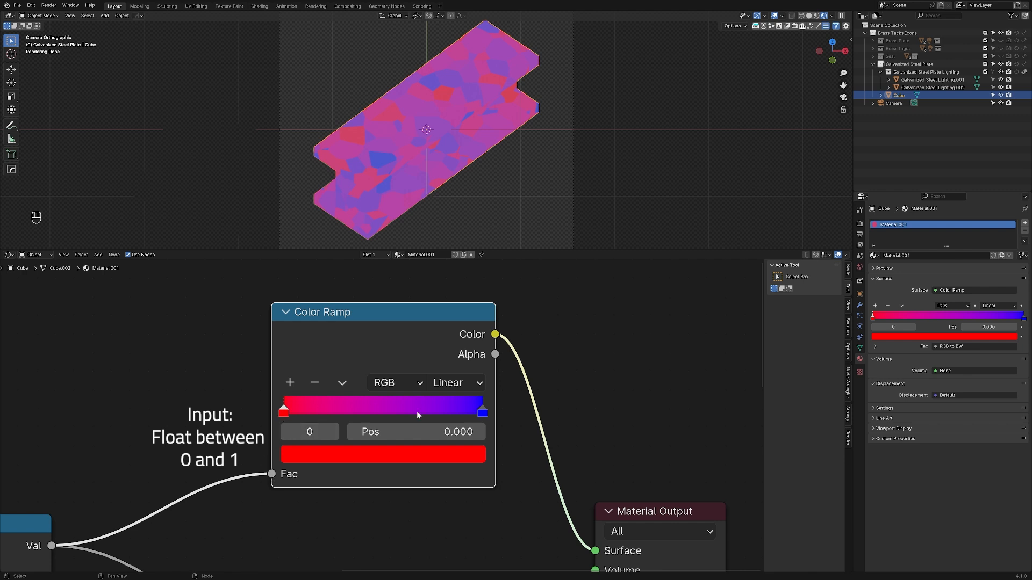
click(487, 415)
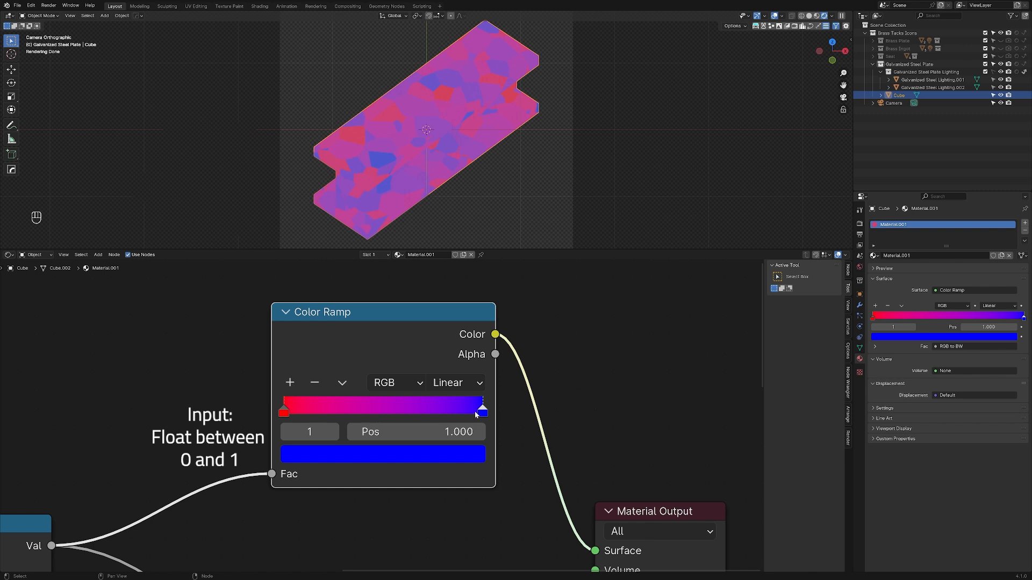
Step: Link the RGB to BW value straight to the Surface input for comparison, and reconnect the Color Ramp's Color output
scroll(373, 518, down, 1)
middle_drag(373, 518, 362, 418)
drag(66, 436, 569, 442)
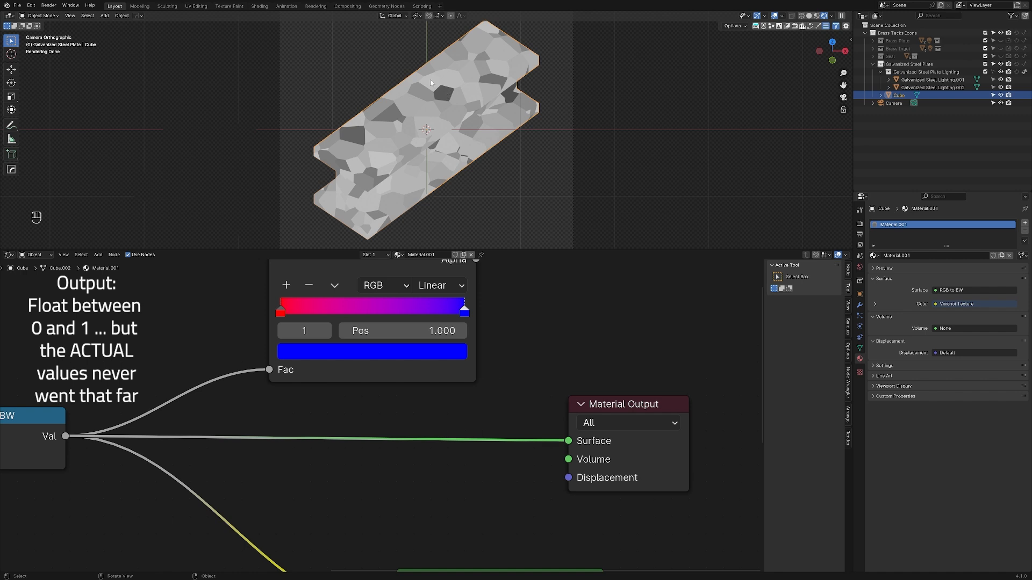
middle_drag(452, 402, 453, 442)
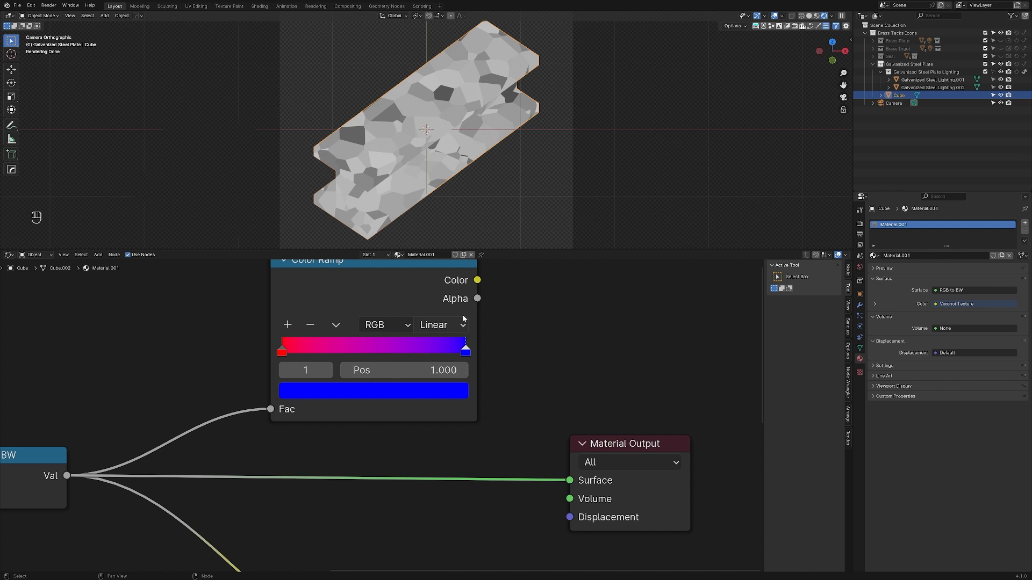
drag(477, 280, 508, 307)
drag(508, 307, 570, 481)
Step: Move the Color Ramp's red stop to position 0.224 and its blue stop to 0.843
click(283, 351)
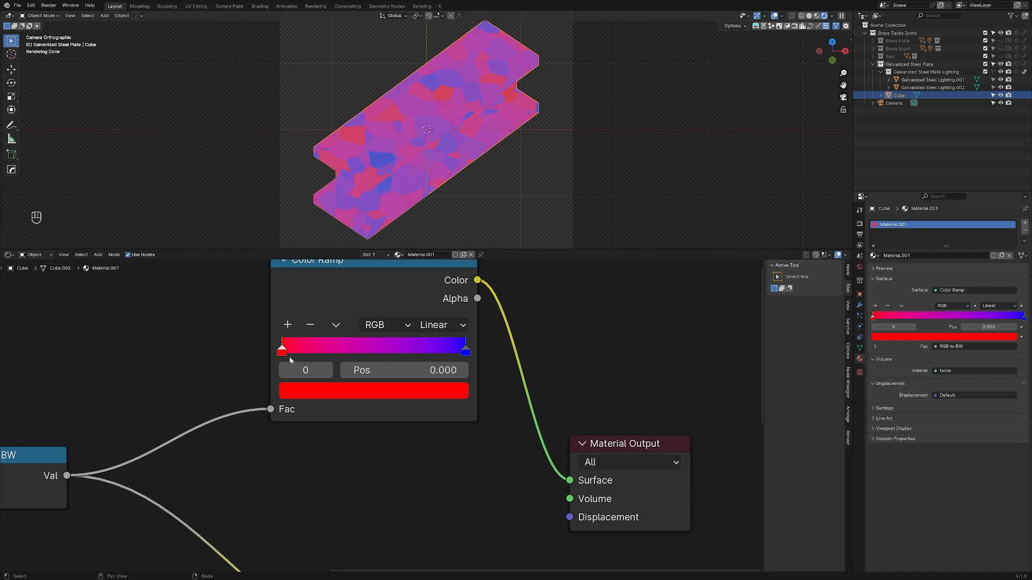
drag(282, 349, 322, 349)
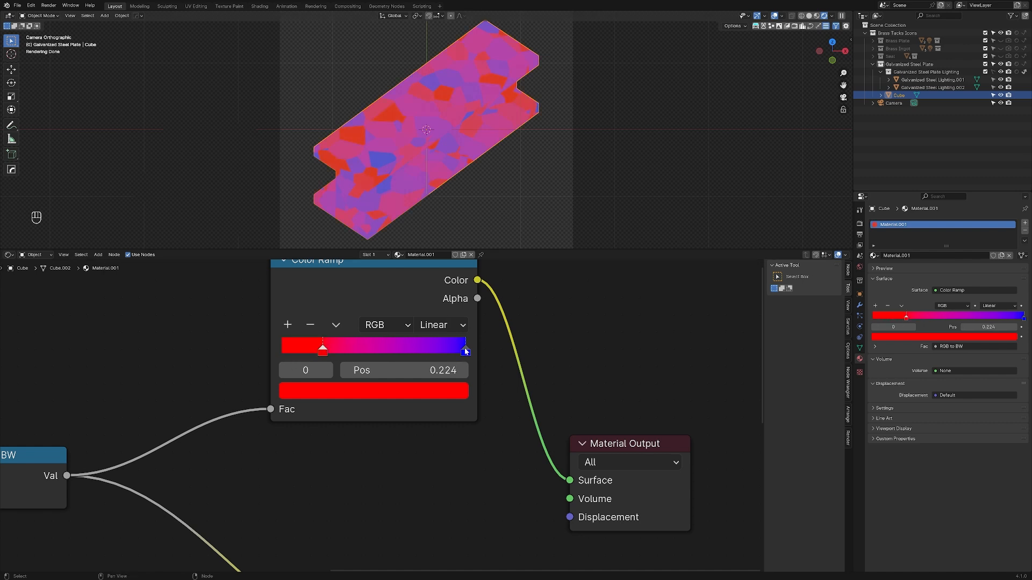
drag(466, 350, 437, 351)
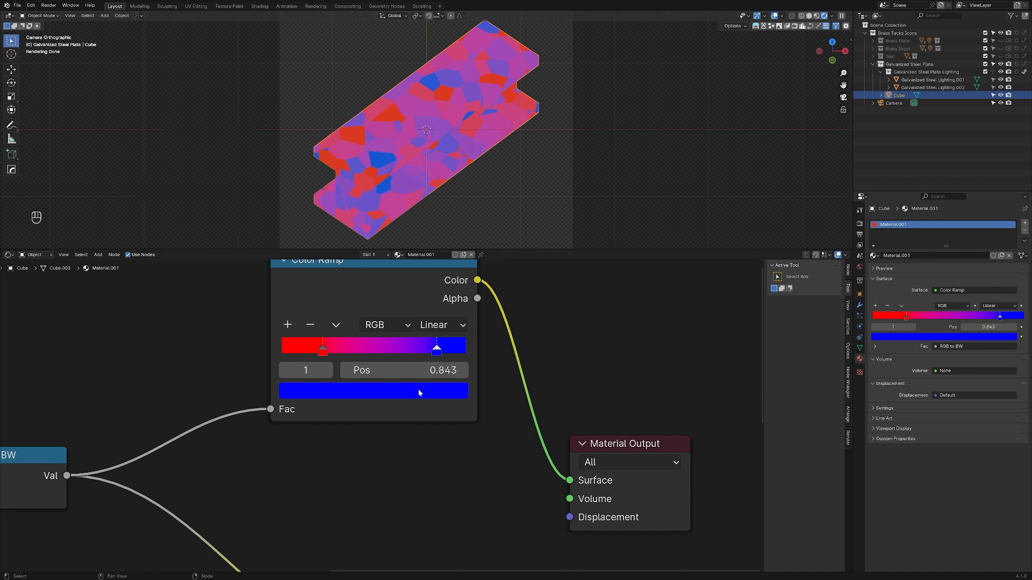
Step: Change the Color Ramp's blue stop to a slightly darkened white with Saturation 0
scroll(428, 405, down, 3)
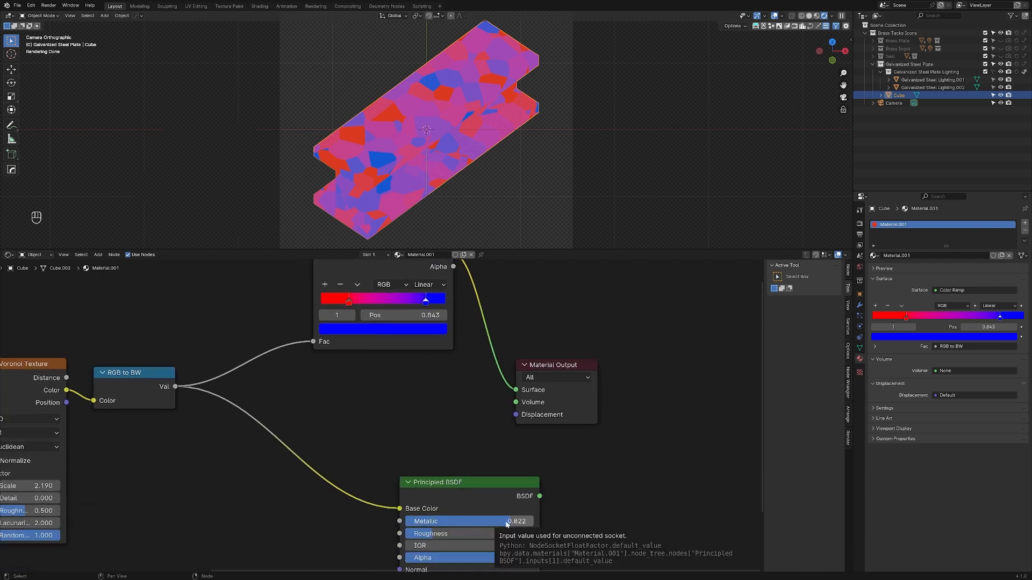
scroll(375, 483, up, 3)
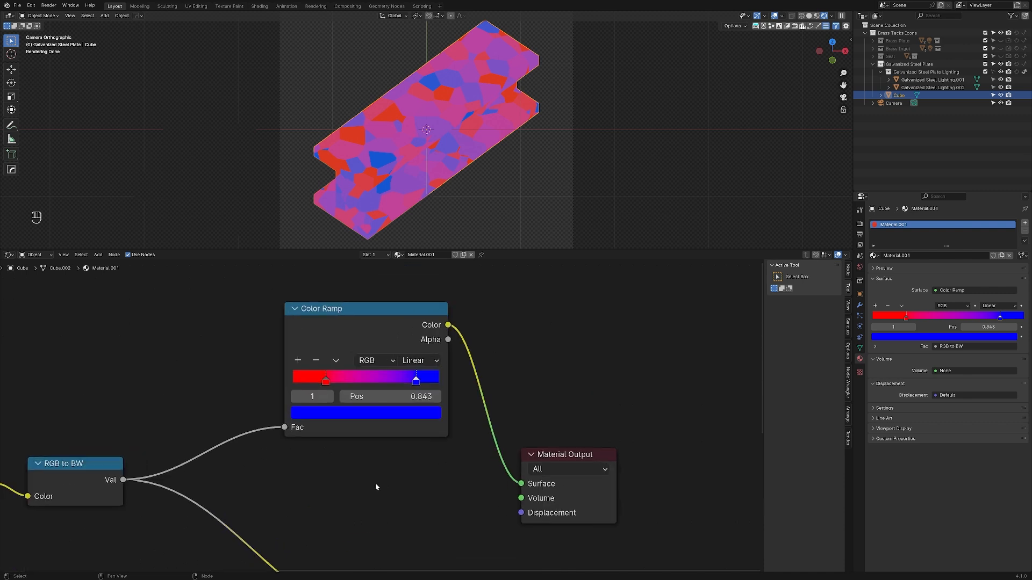
click(428, 414)
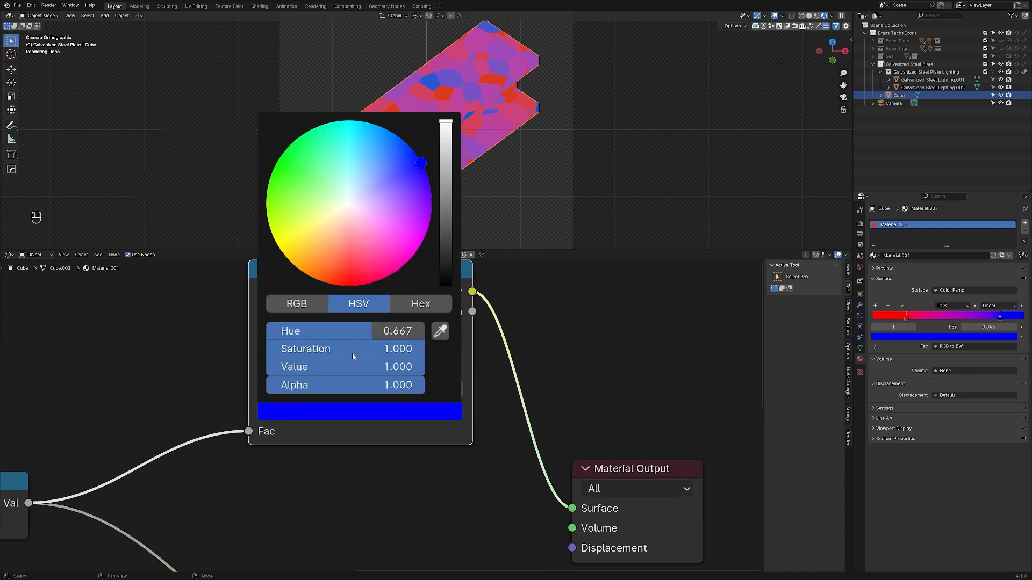
drag(353, 356, 215, 357)
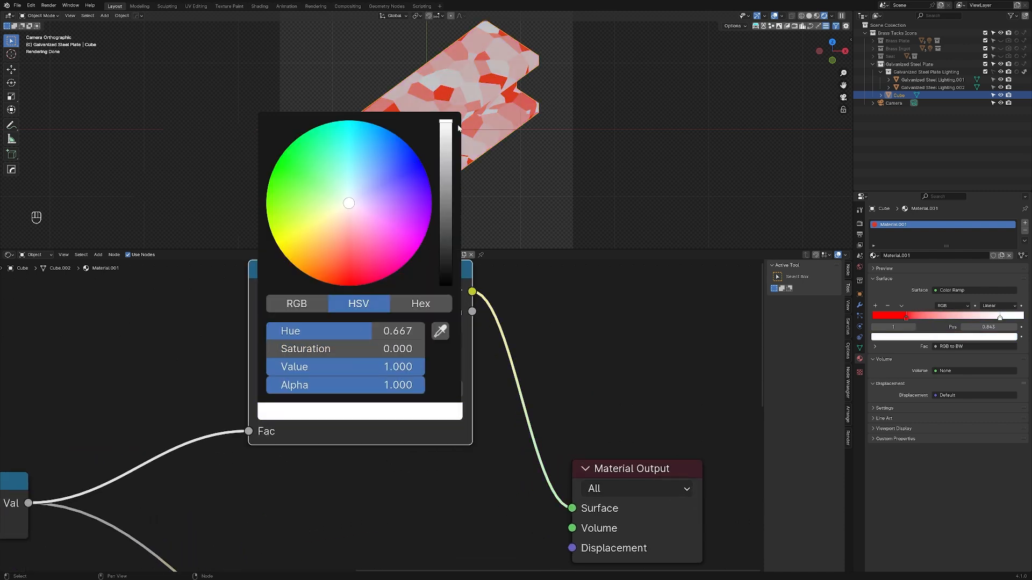
drag(445, 133, 446, 135)
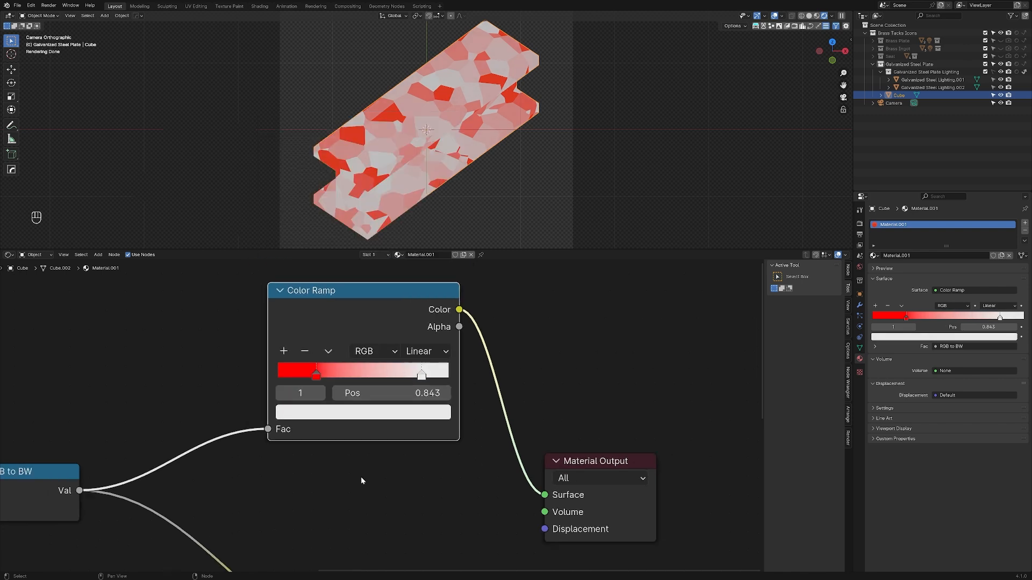
Step: Change the Color Ramp's red stop to grey with Saturation 0 and Value 0.361
scroll(360, 477, down, 1)
middle_drag(360, 477, 356, 435)
click(375, 348)
click(382, 379)
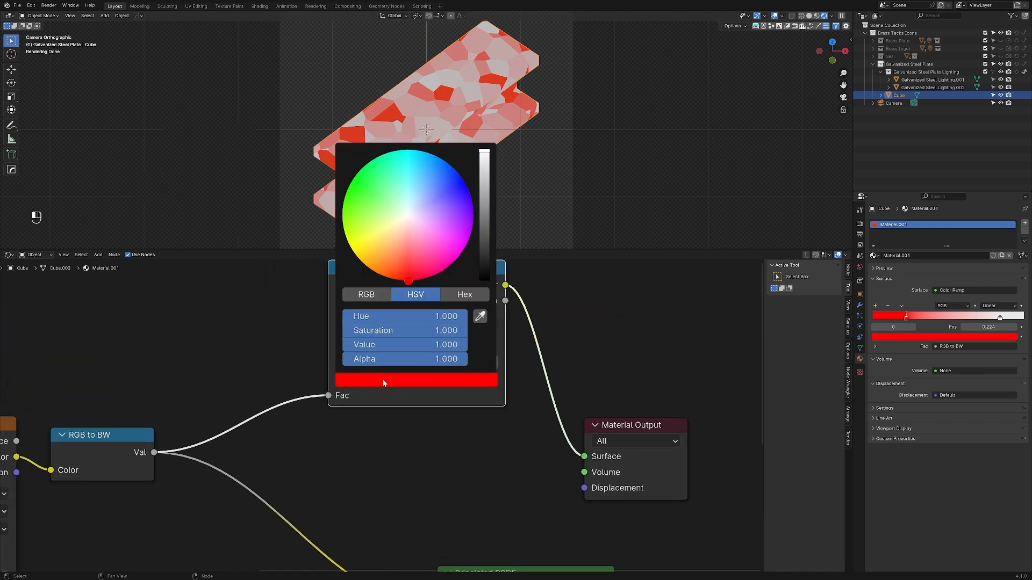
drag(430, 331, 343, 331)
drag(479, 171, 484, 197)
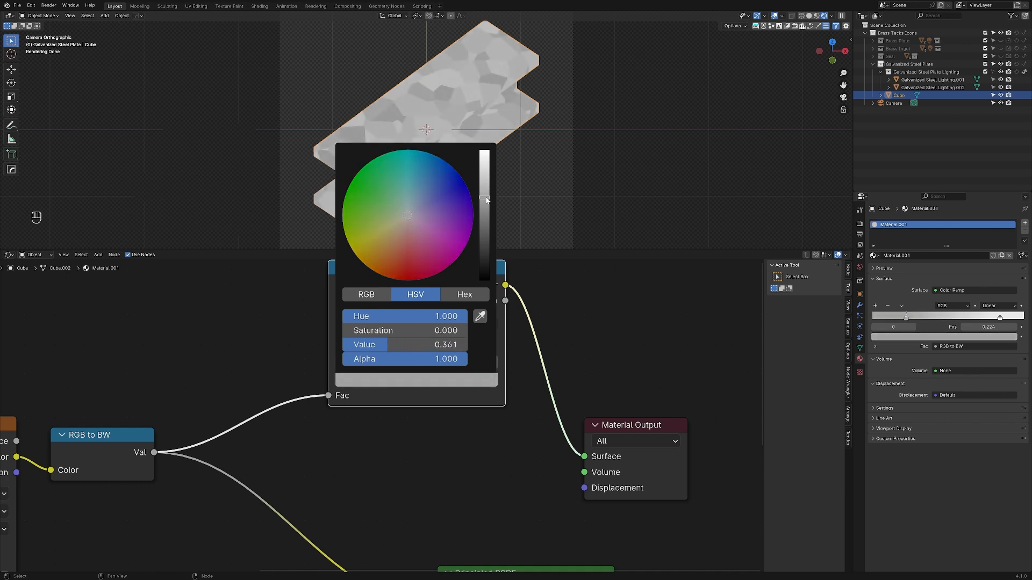
Step: Move the Color Ramp node down to the space between the RGB to BW and Principled BSDF nodes
scroll(474, 464, down, 4)
middle_drag(478, 467, 465, 391)
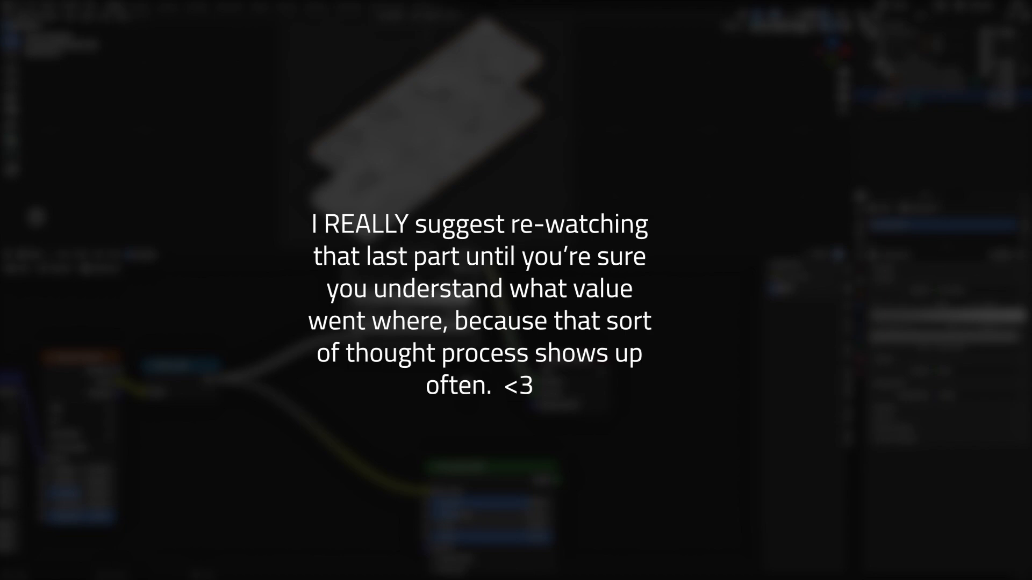
middle_drag(398, 379, 448, 411)
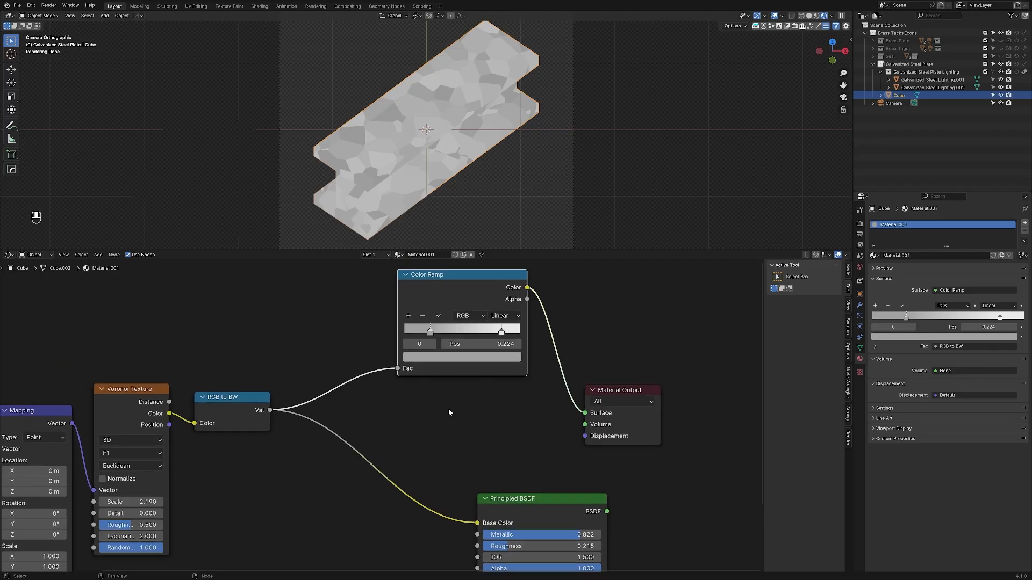
drag(450, 280, 325, 500)
middle_drag(402, 425, 372, 304)
Step: Link the Color Ramp's Color output to the Principled BSDF's Metallic, and the BSDF output to the Material Output's Surface
drag(330, 376, 446, 414)
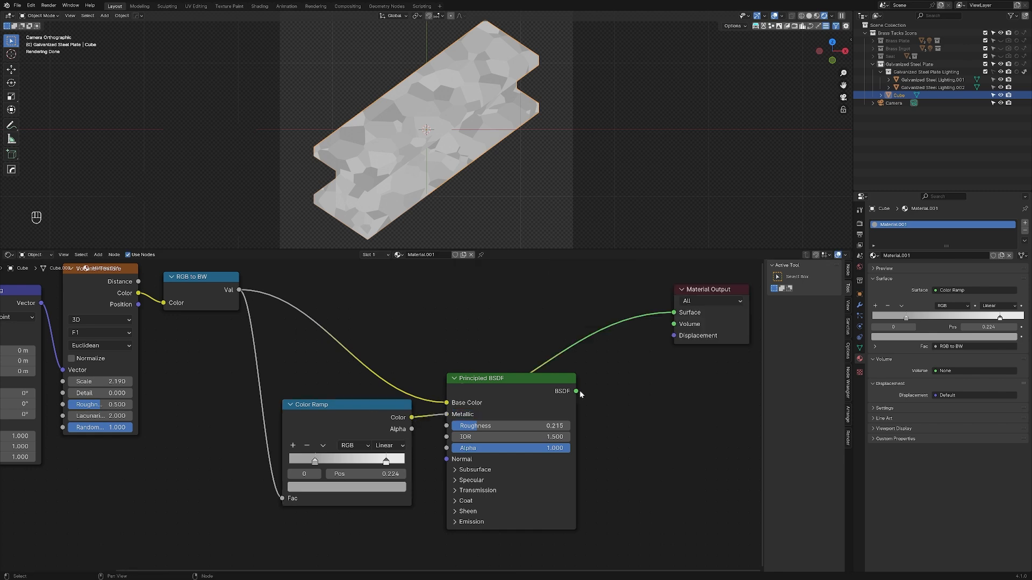
click(562, 408)
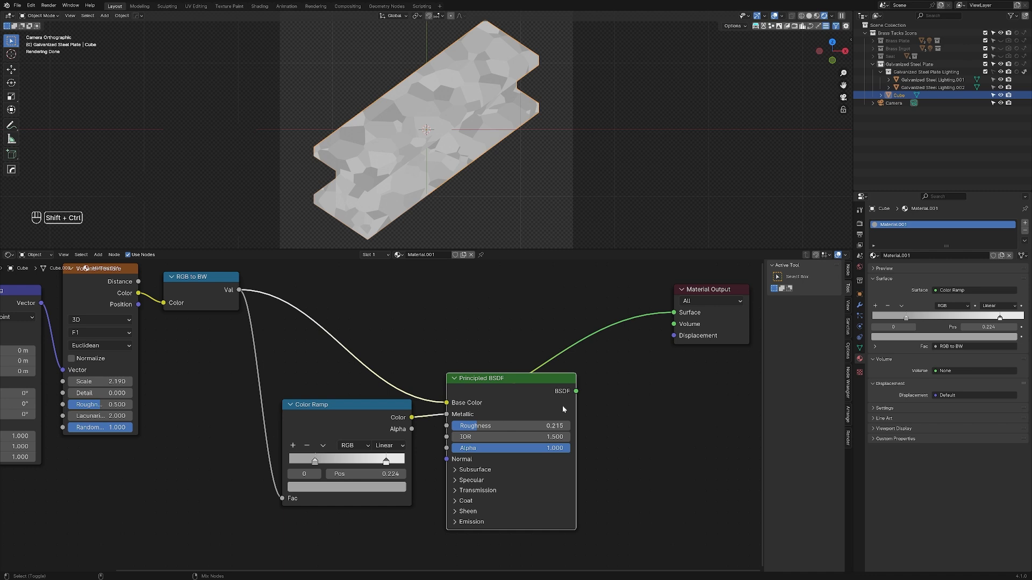
ctrl+shift+click(563, 409)
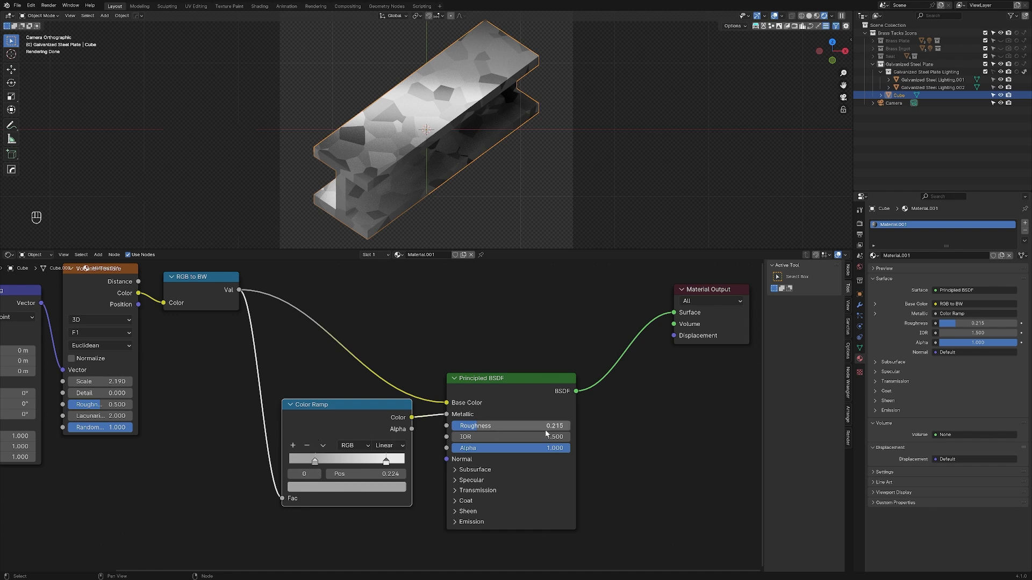
Step: Duplicate the Color Ramp node below the original and link the RGB to BW value to the duplicate's Fac input
middle_drag(195, 360, 224, 364)
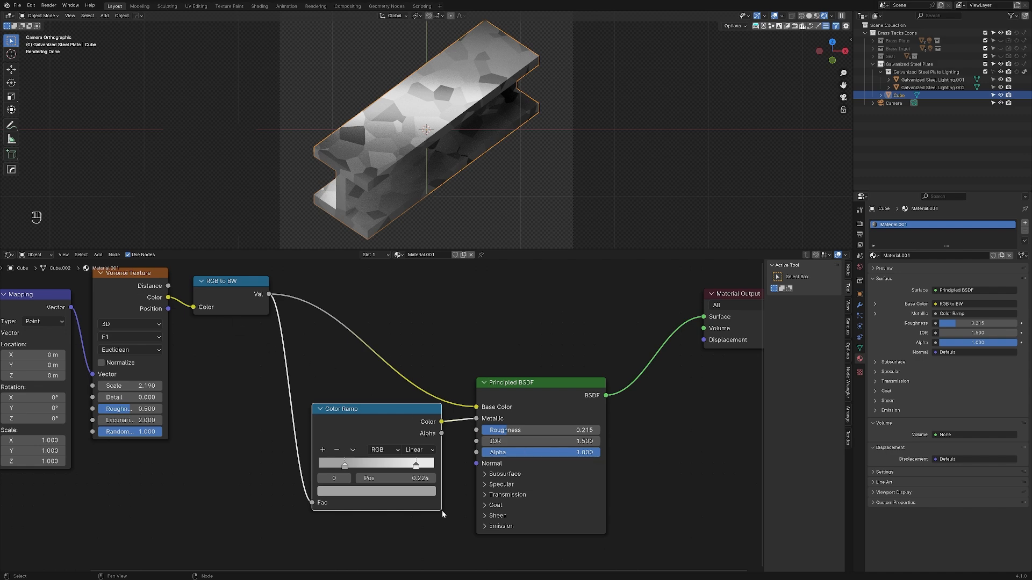
scroll(407, 489, down, 2)
key(shift+d)
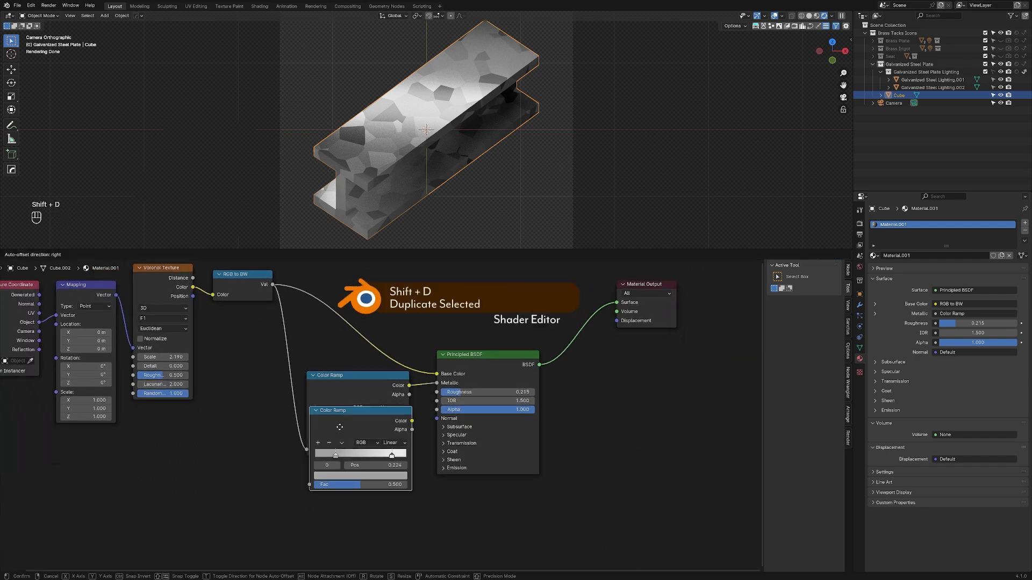
click(335, 478)
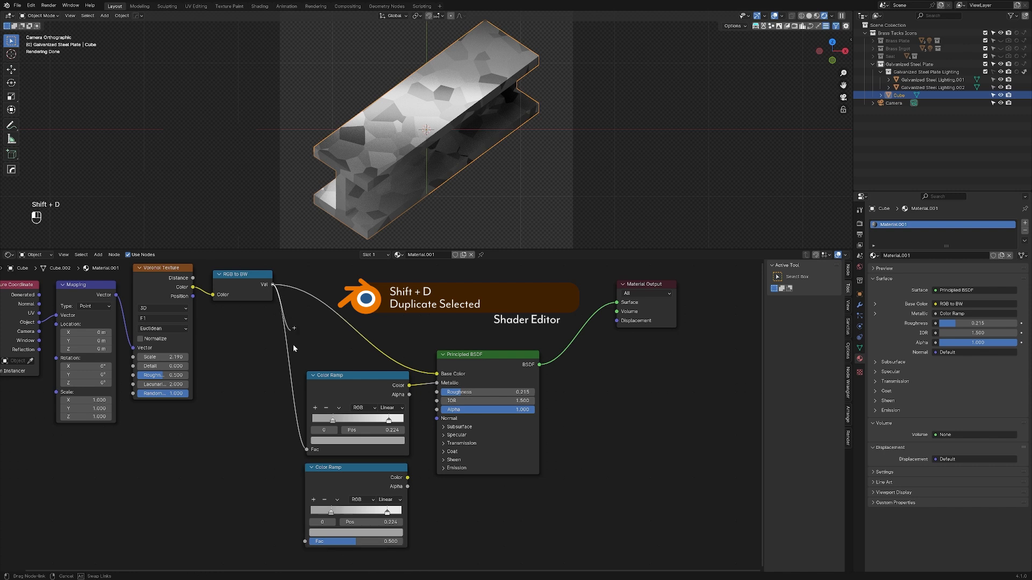
drag(274, 285, 305, 542)
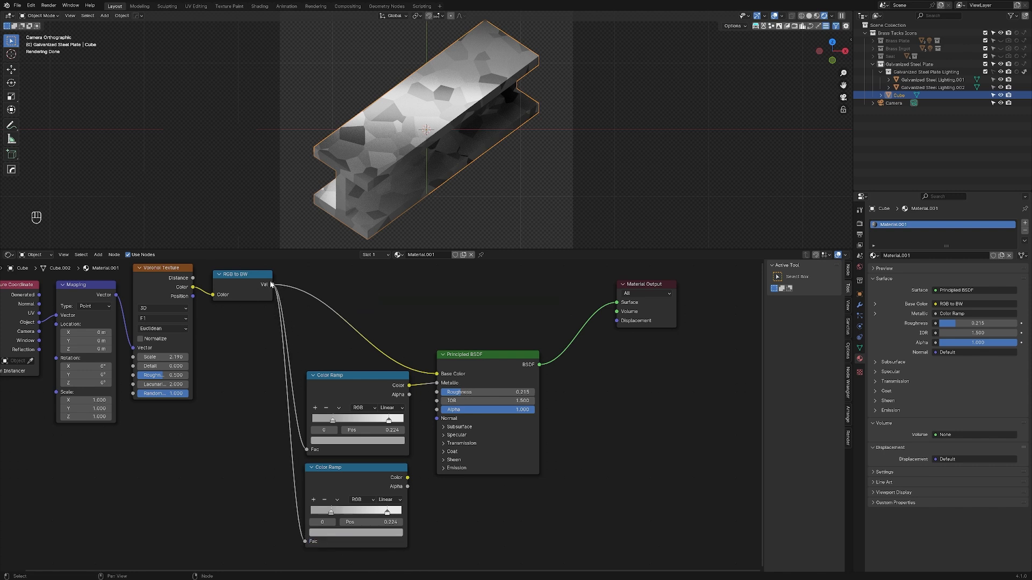
Step: Link the duplicate Color Ramp's Color output to the Principled BSDF's Roughness input
scroll(344, 387, up, 1)
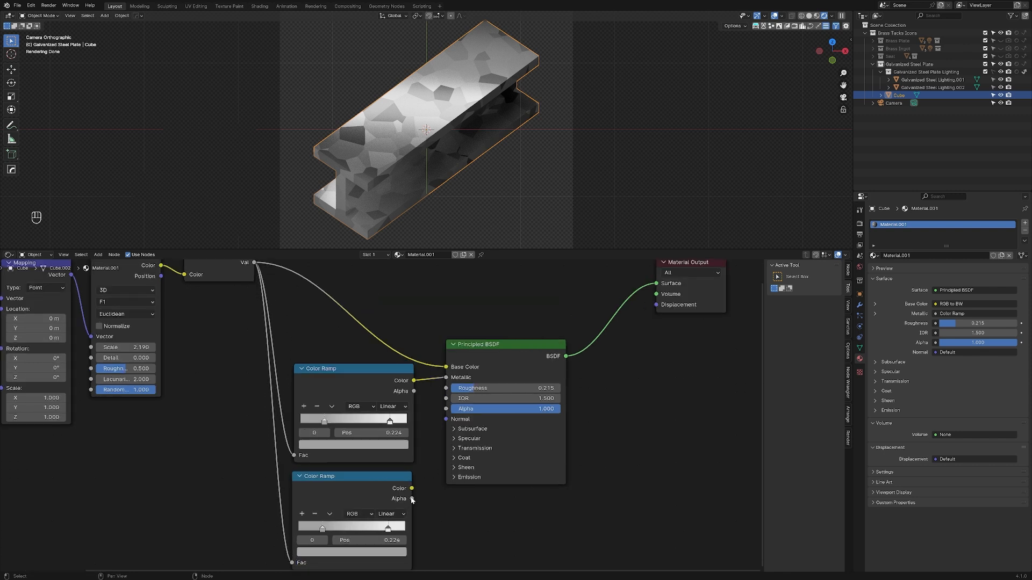
drag(413, 489, 446, 388)
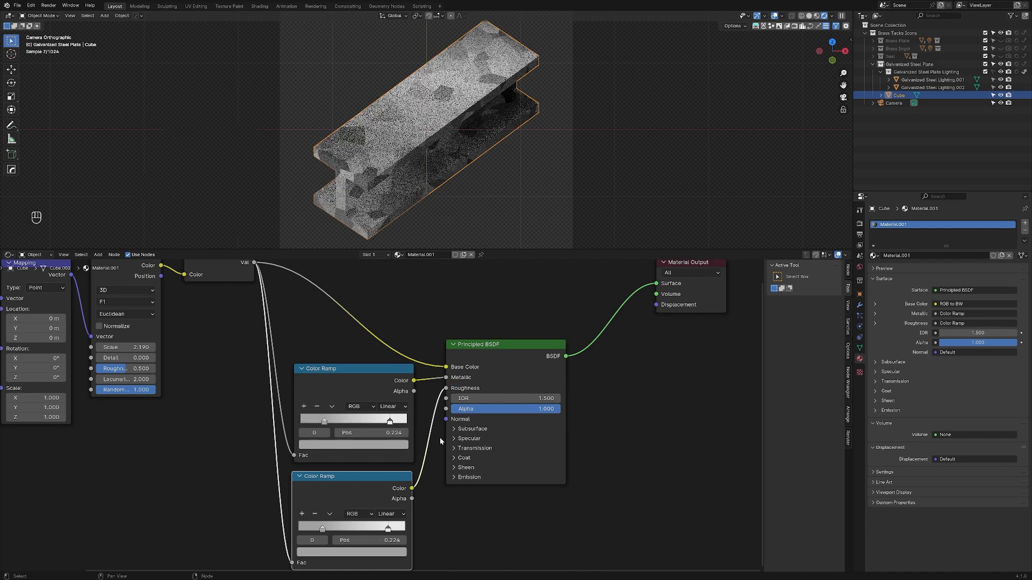
middle_drag(465, 497, 474, 393)
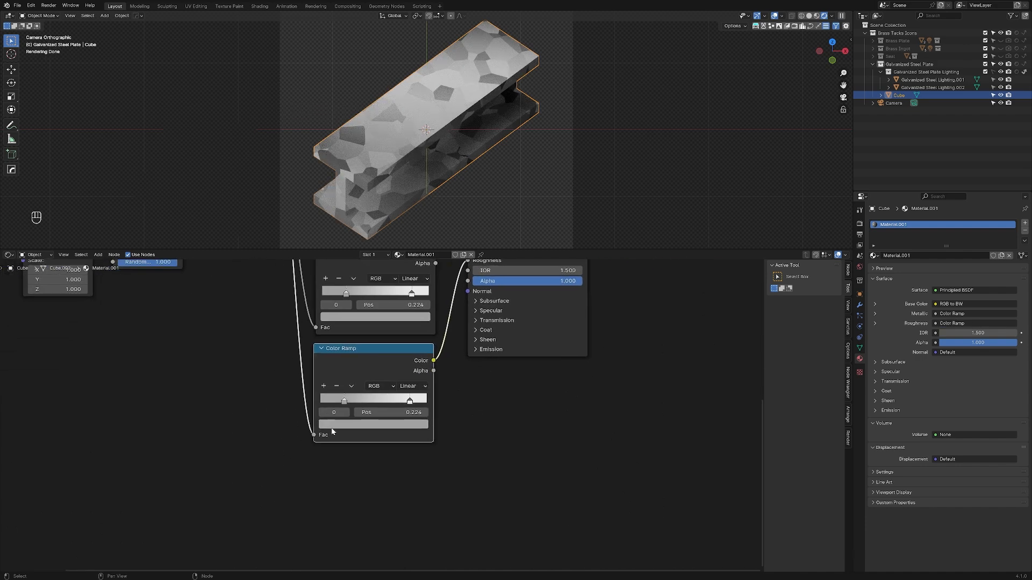
Step: Darken the colour stops of the Color Ramp feeding Roughness towards mid grey
middle_drag(482, 317, 433, 382)
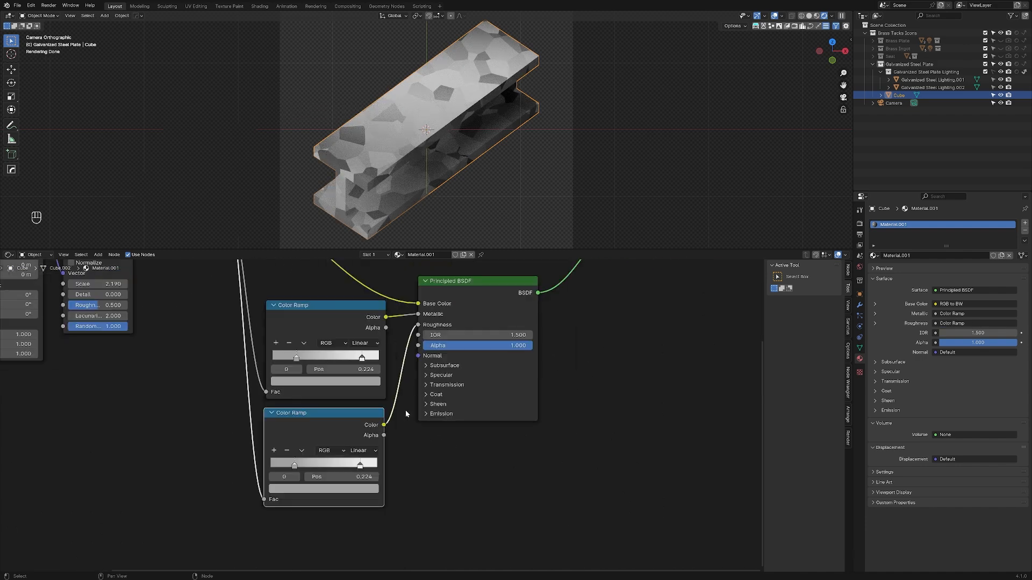
click(360, 465)
click(363, 489)
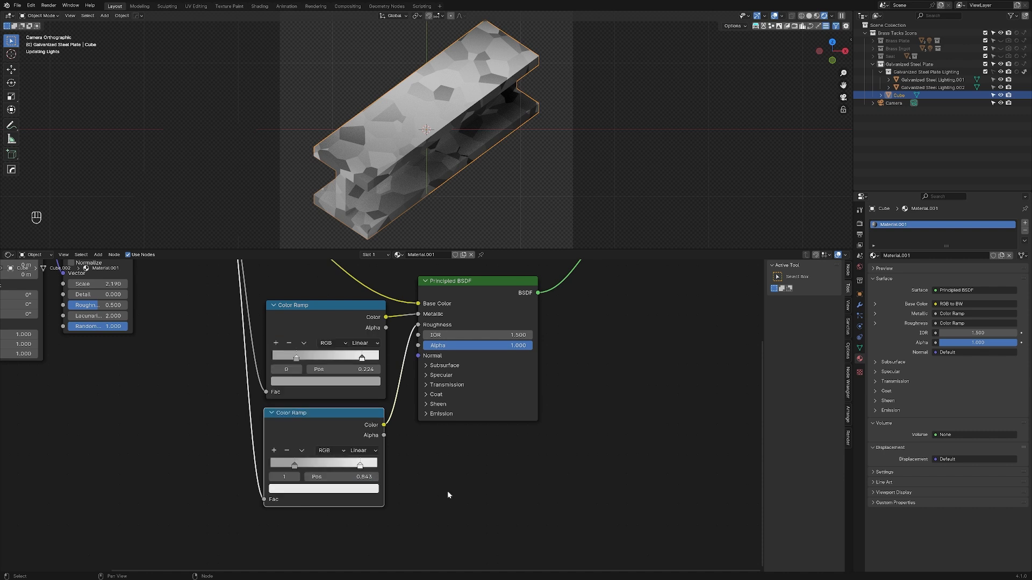
click(295, 465)
click(298, 489)
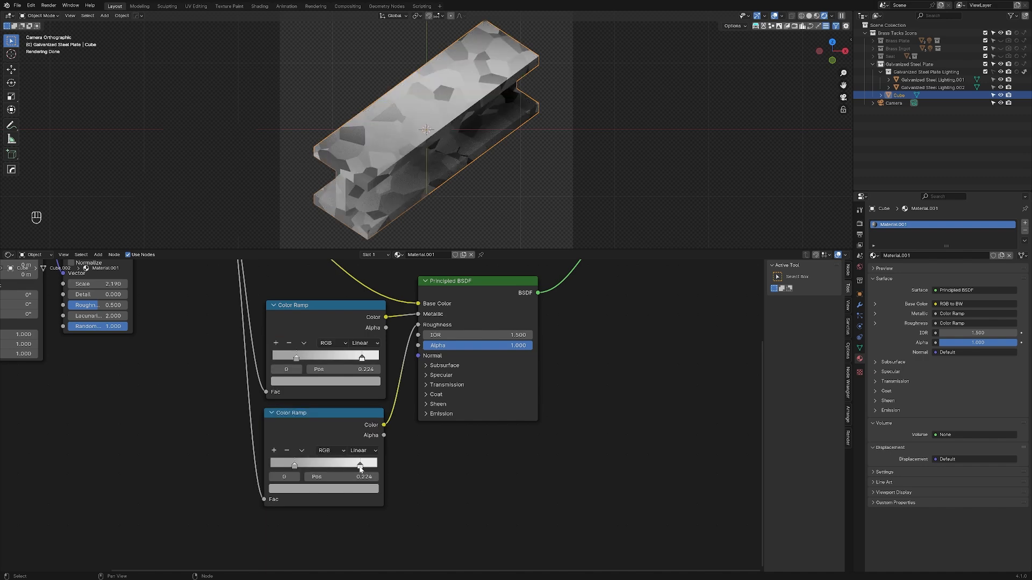
click(362, 489)
drag(370, 366, 369, 387)
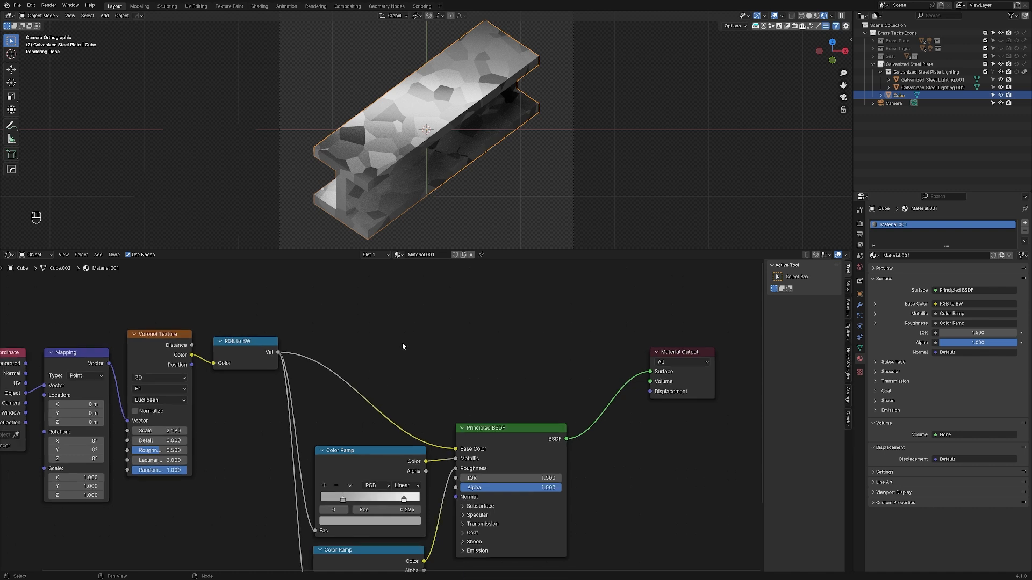
Step: Duplicate the Metallic Color Ramp above the Principled BSDF, linking RGB to BW's value to its Fac and its Color to Base Color
click(365, 449)
key(shift+d)
click(385, 282)
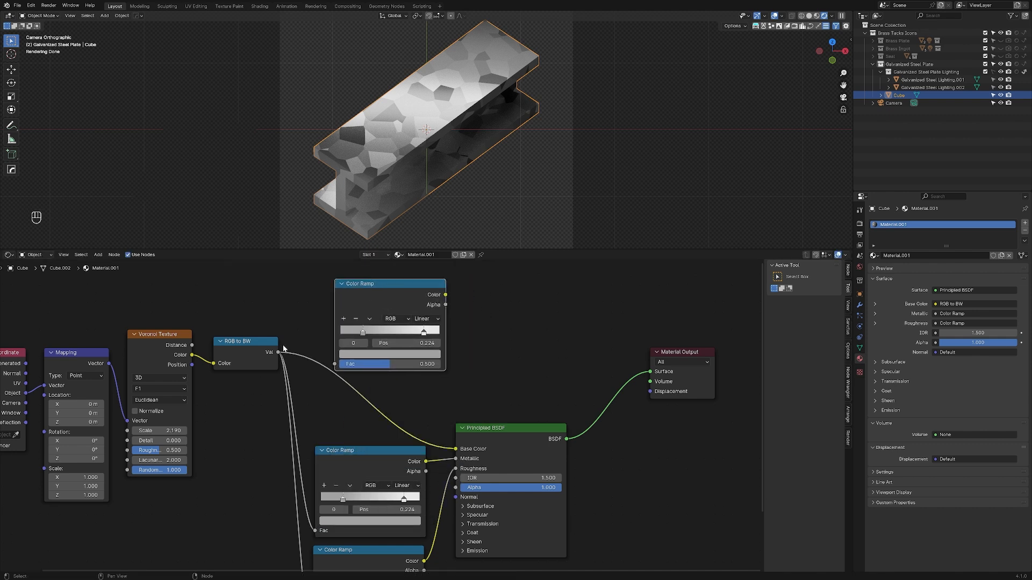
drag(278, 352, 334, 363)
drag(446, 294, 451, 294)
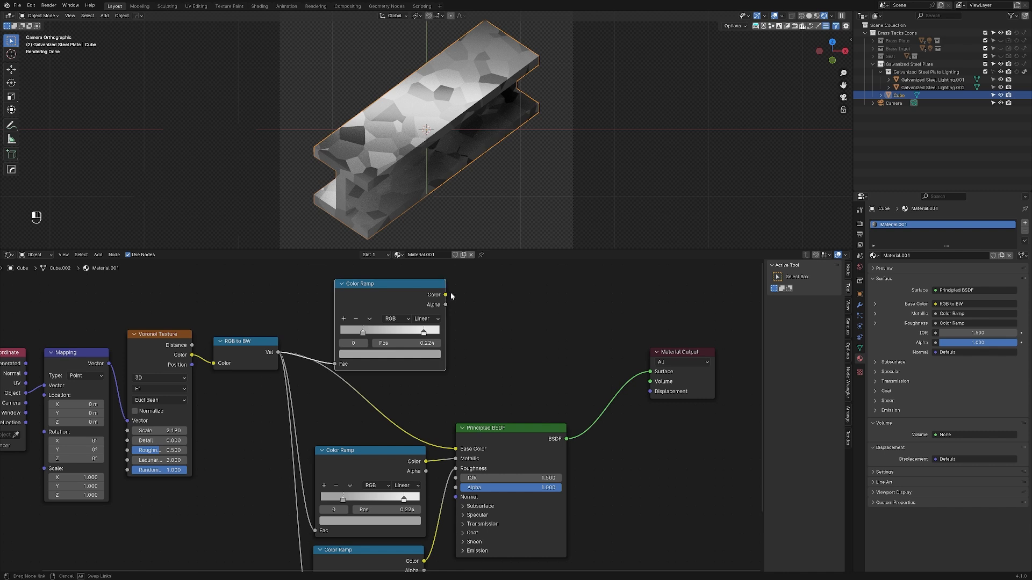
drag(508, 388, 456, 449)
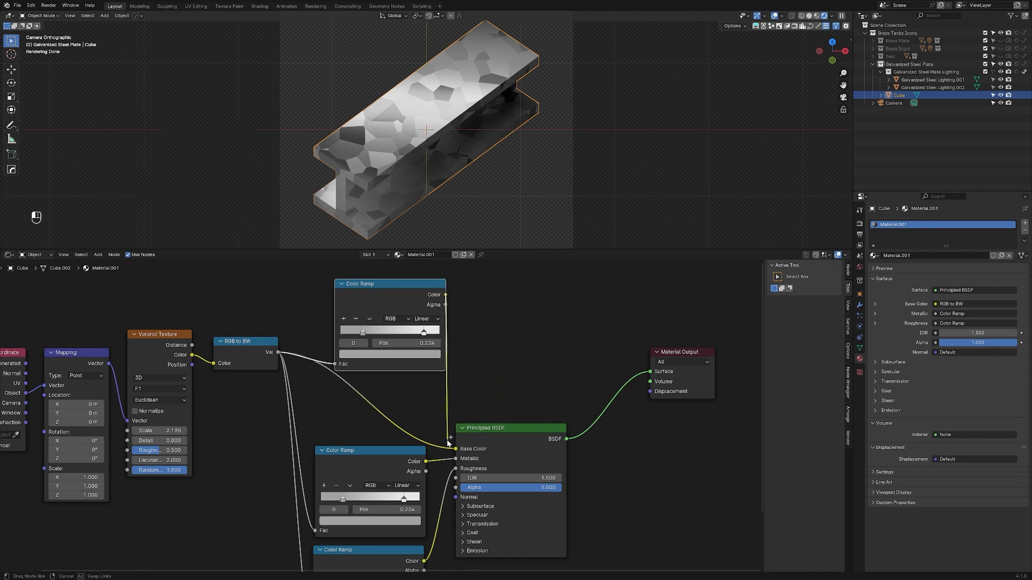
Step: Tint the Base Color ramp's dark stop blue-grey with hue 0.607 and saturation 0.224, and its light stop pale blue
click(364, 335)
click(364, 354)
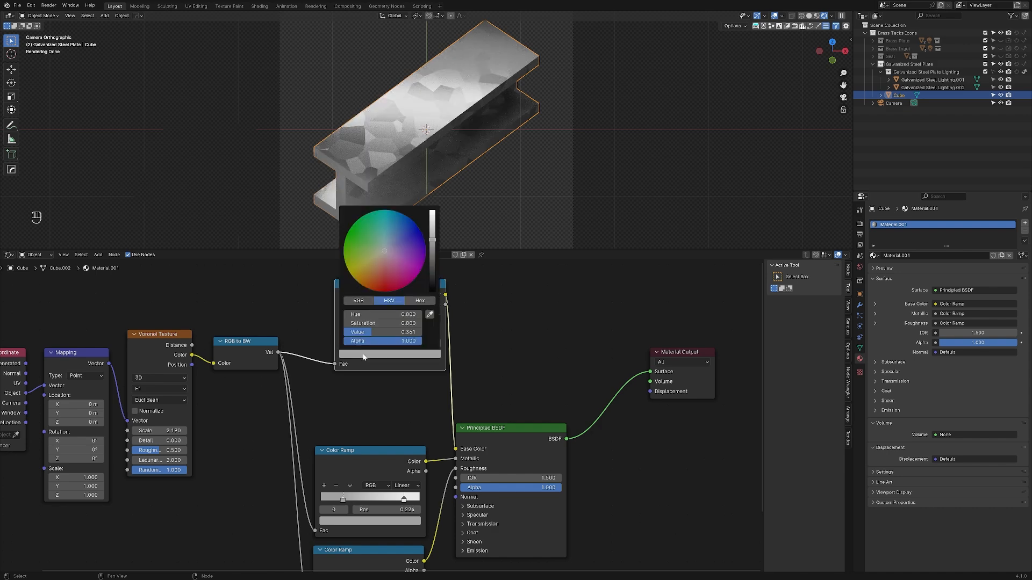
click(389, 249)
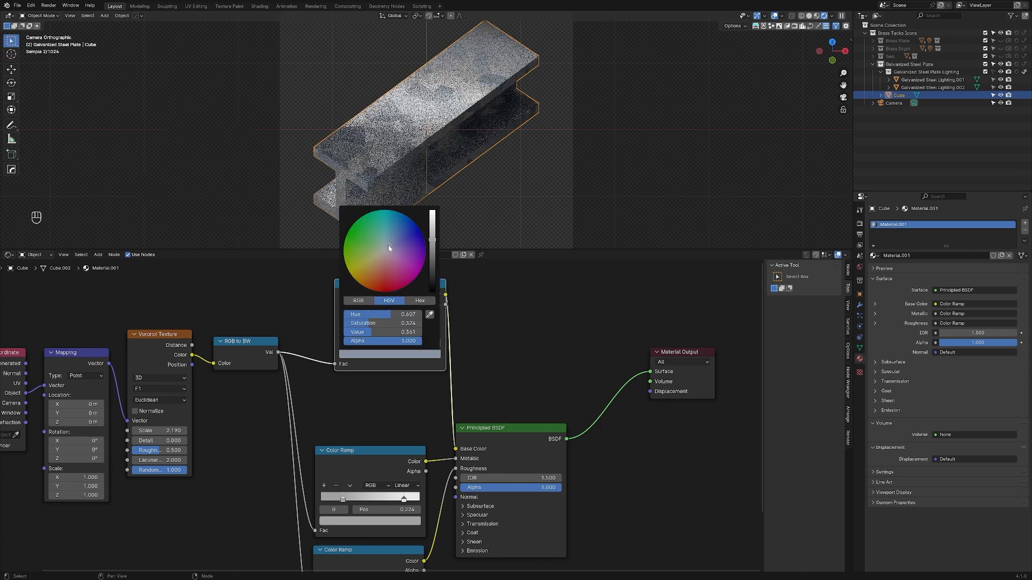
click(424, 332)
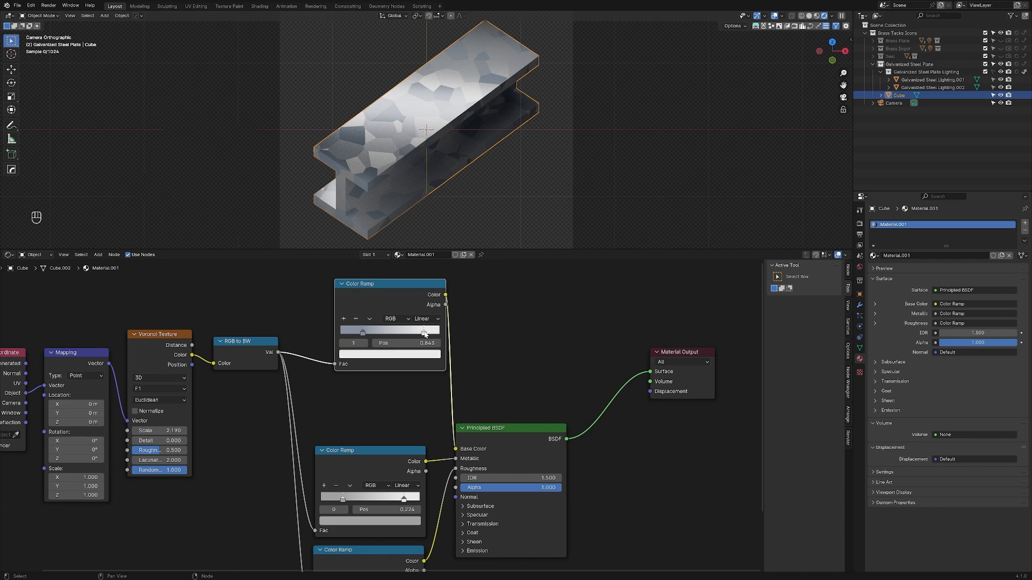
click(389, 354)
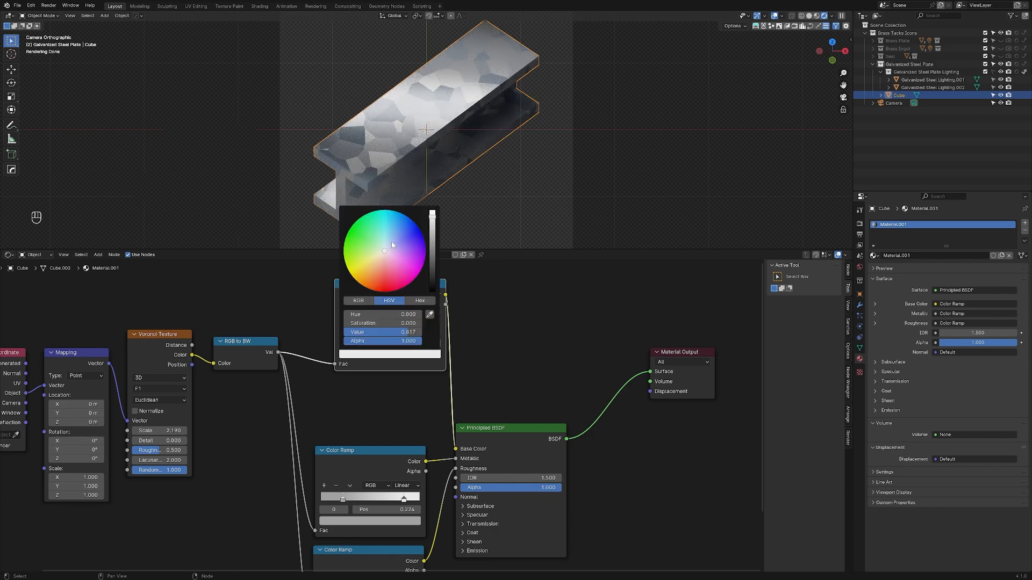
click(387, 249)
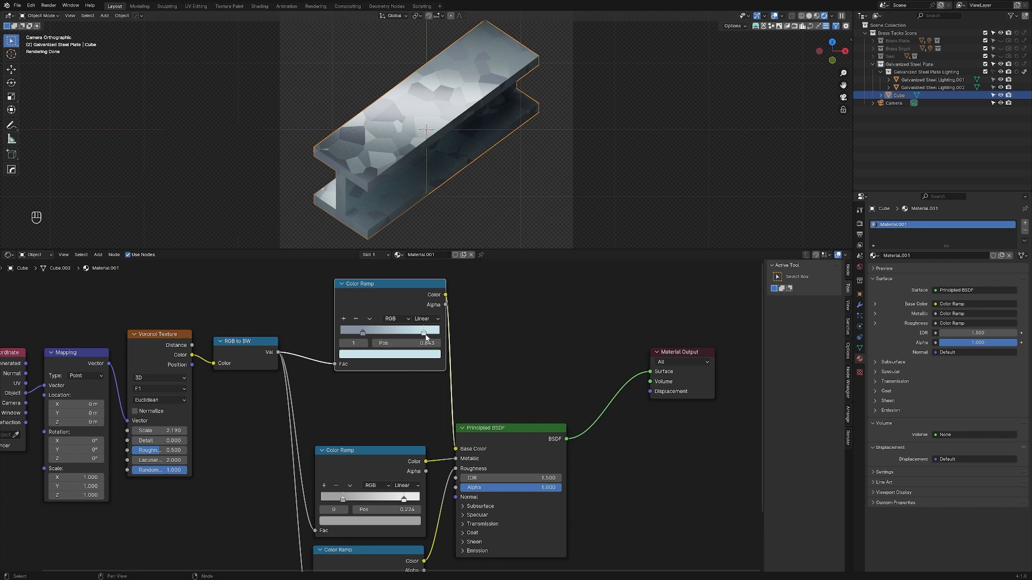
click(422, 354)
Step: Delete the tinted Base Color ramp while keeping the connection between RGB to BW and the Principled BSDF
key(ctrl)
key(ctrl+x)
key(ctrl+z)
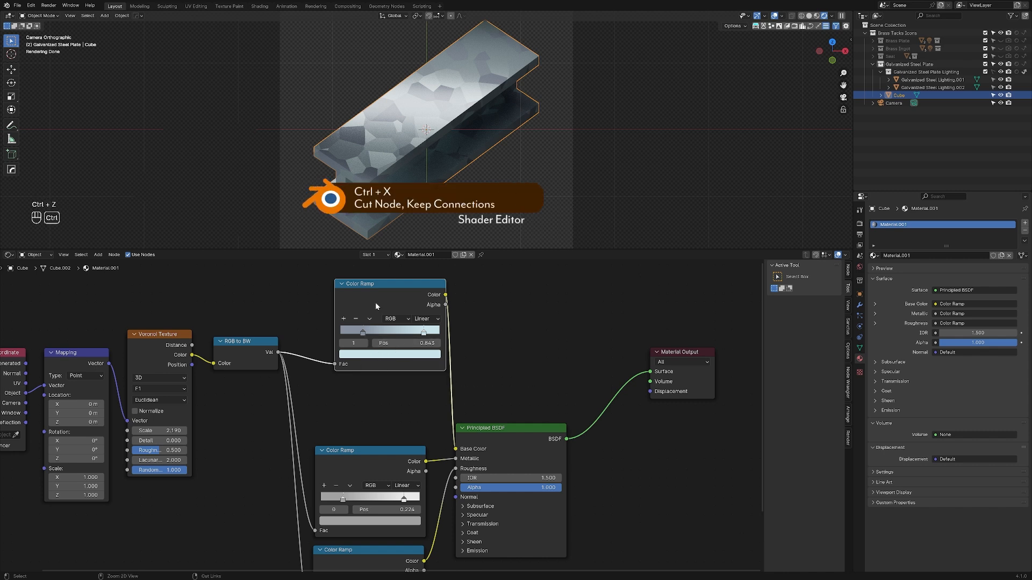
key(ctrl+x)
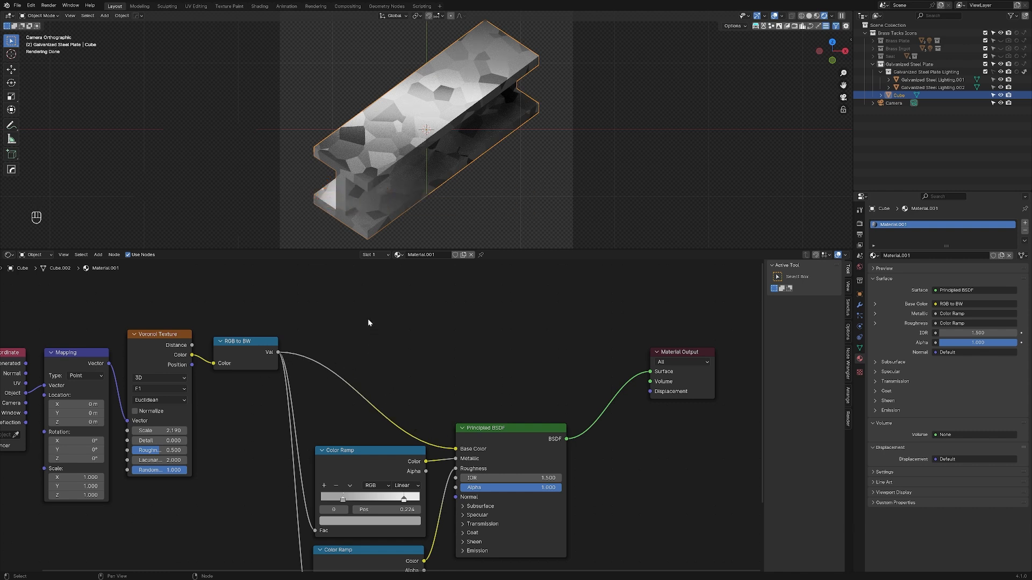
Step: Add an RGB node, give it a pale blue-grey colour and place it directly above the RGB to BW node
key(shift+a)
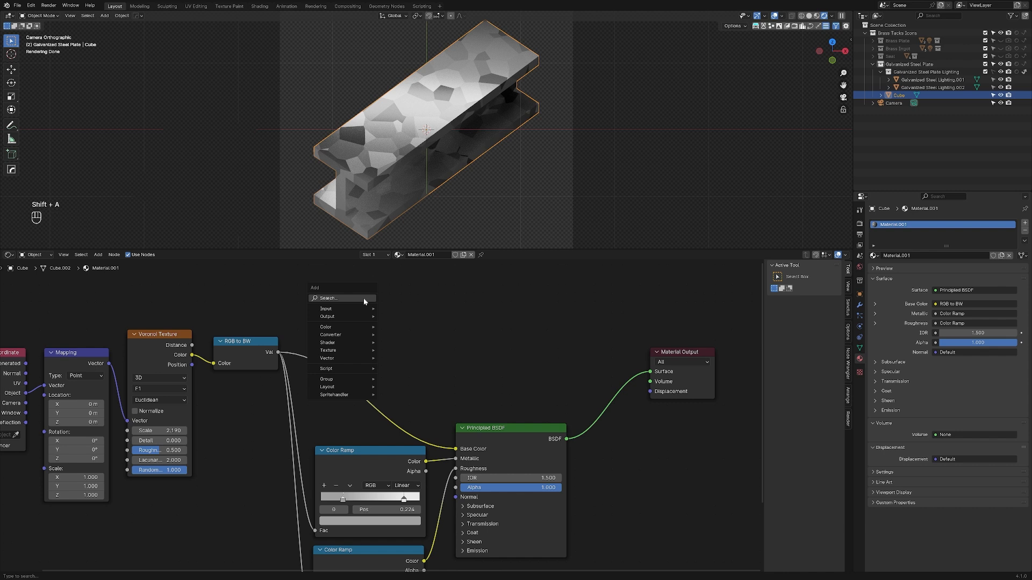
click(363, 301)
click(387, 352)
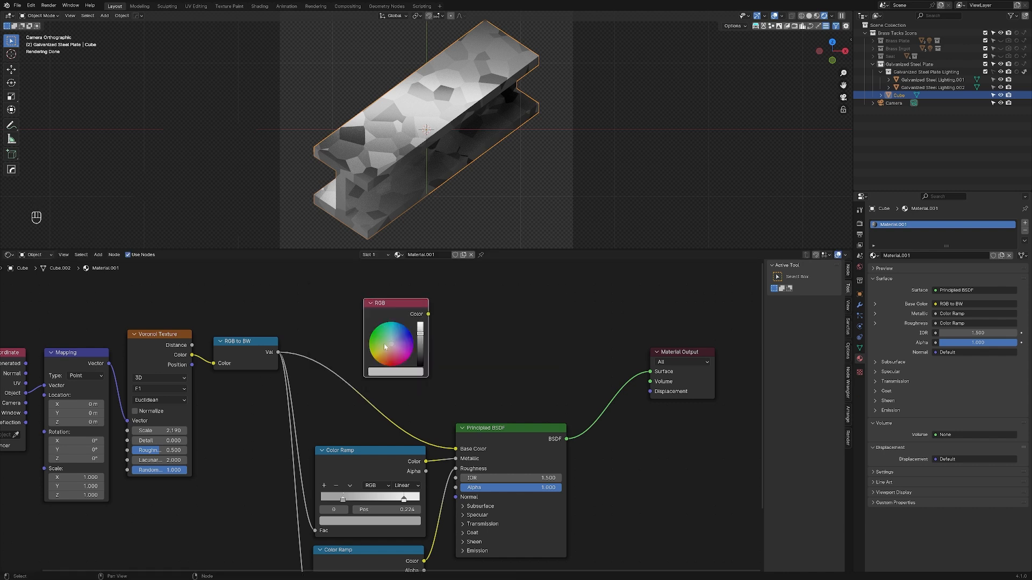
drag(394, 341, 393, 339)
drag(402, 301, 252, 323)
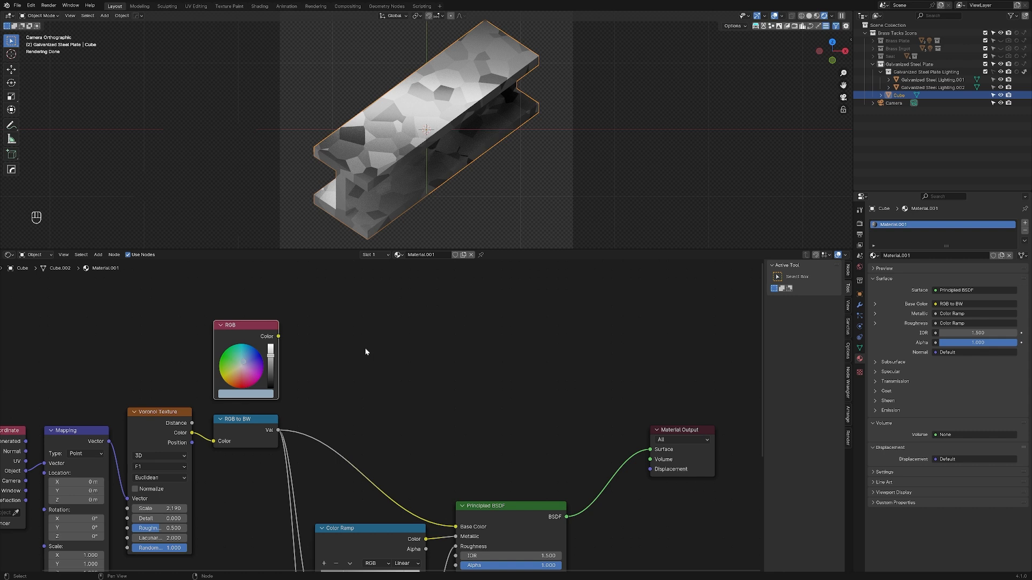
key(shift+a)
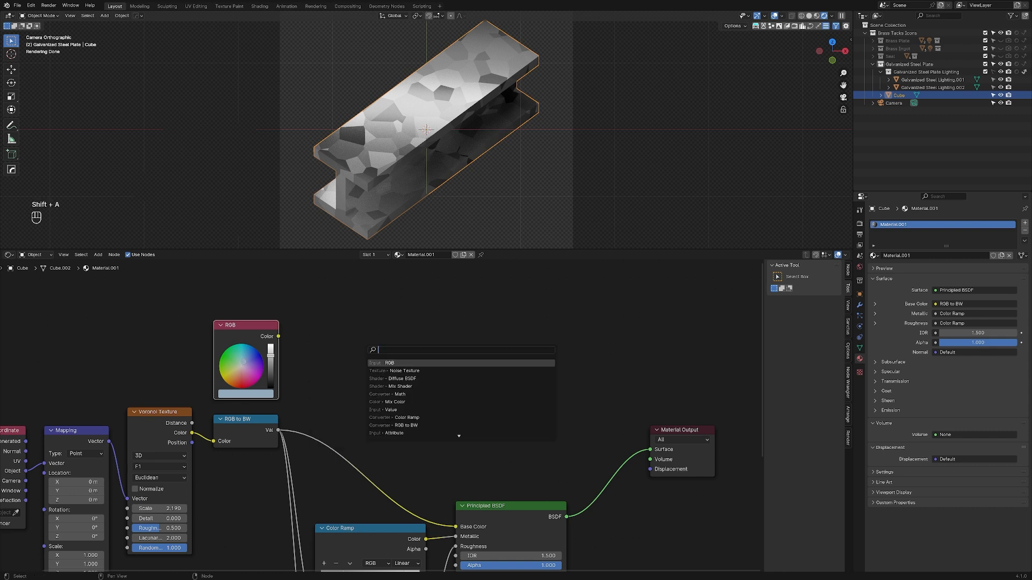
text(mix co)
key(Return)
click(366, 349)
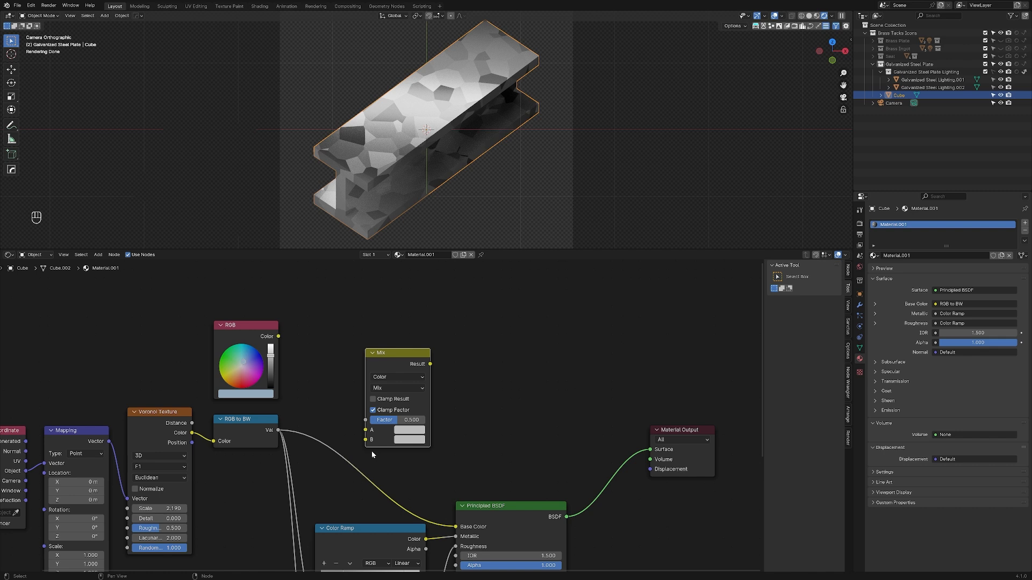
key(ctrl+z)
key(ctrl+z)
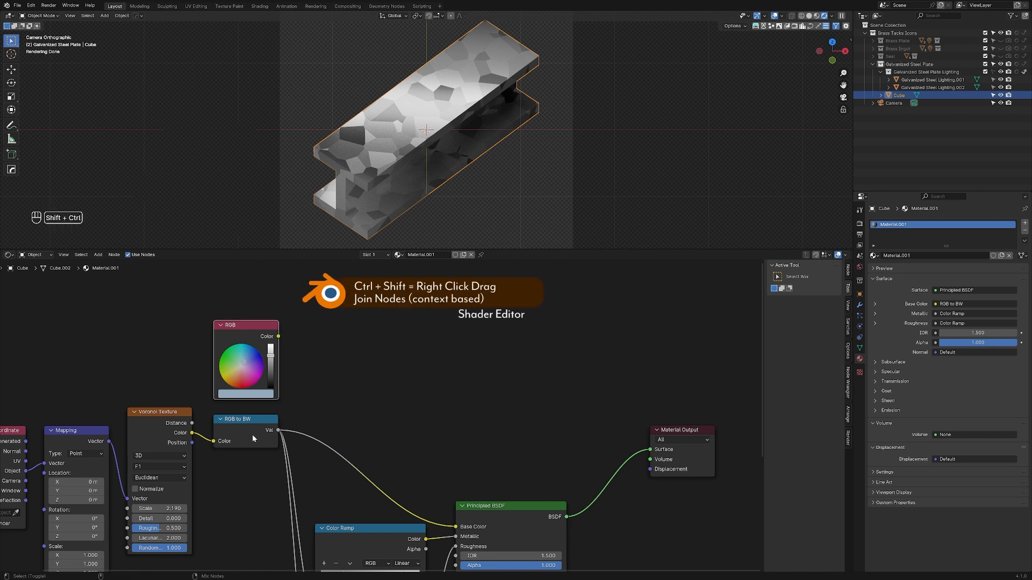
Step: Join the RGB and RGB to BW nodes through a colour Mix node feeding Base Color, and expand the Mix node
ctrl+shift+right_drag(253, 435, 257, 363)
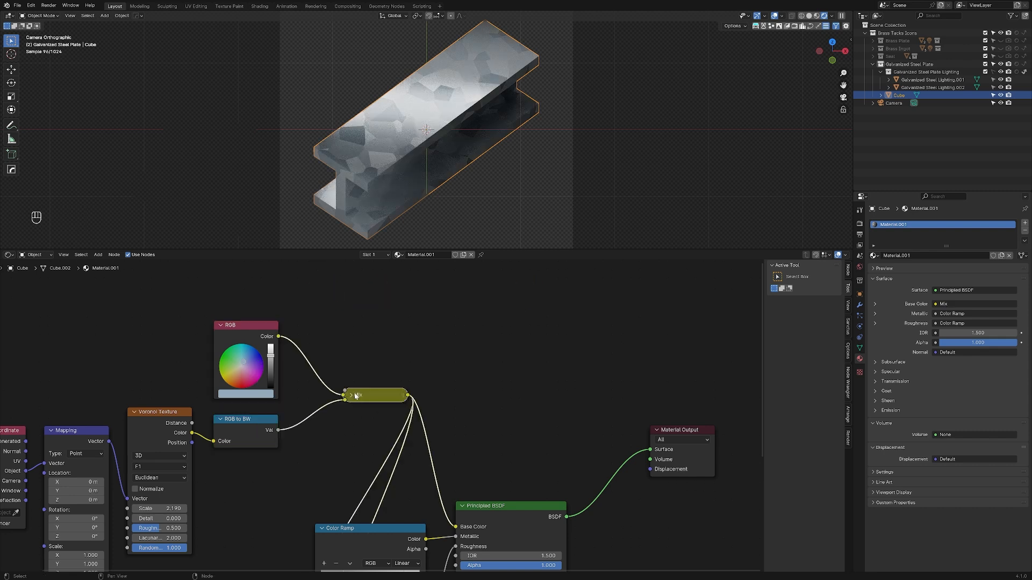
key(ctrl+shift+z)
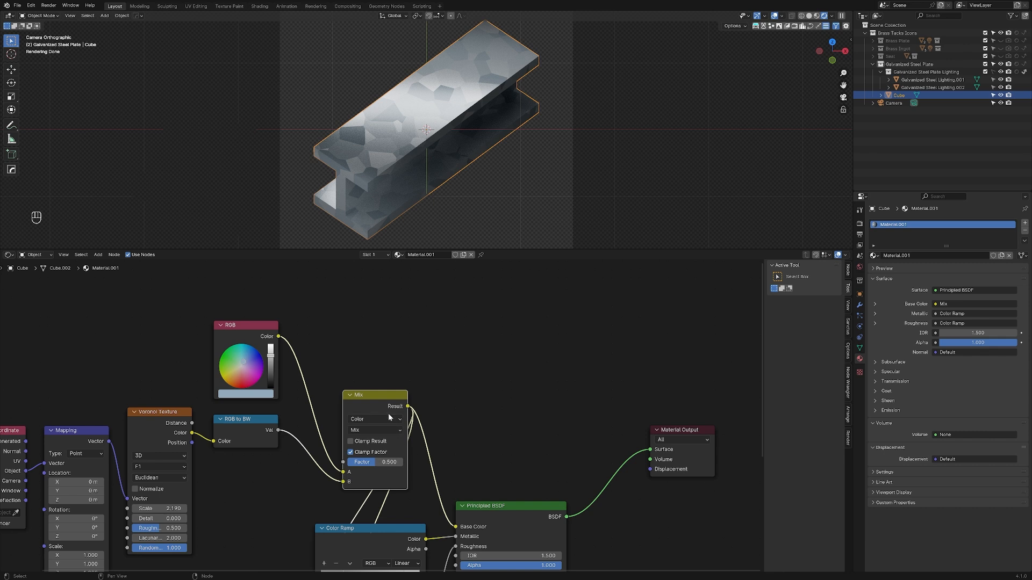
key(ctrl+z)
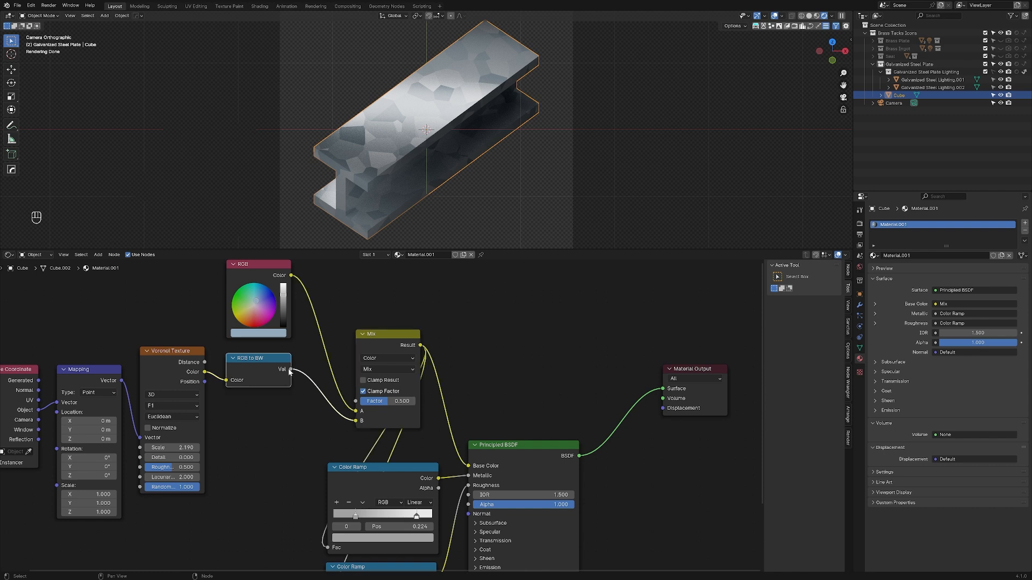
Step: Relink the RGB to BW value directly to the Fac inputs of both the Metallic and Roughness Color Ramps
drag(290, 370, 328, 548)
middle_drag(291, 442, 262, 359)
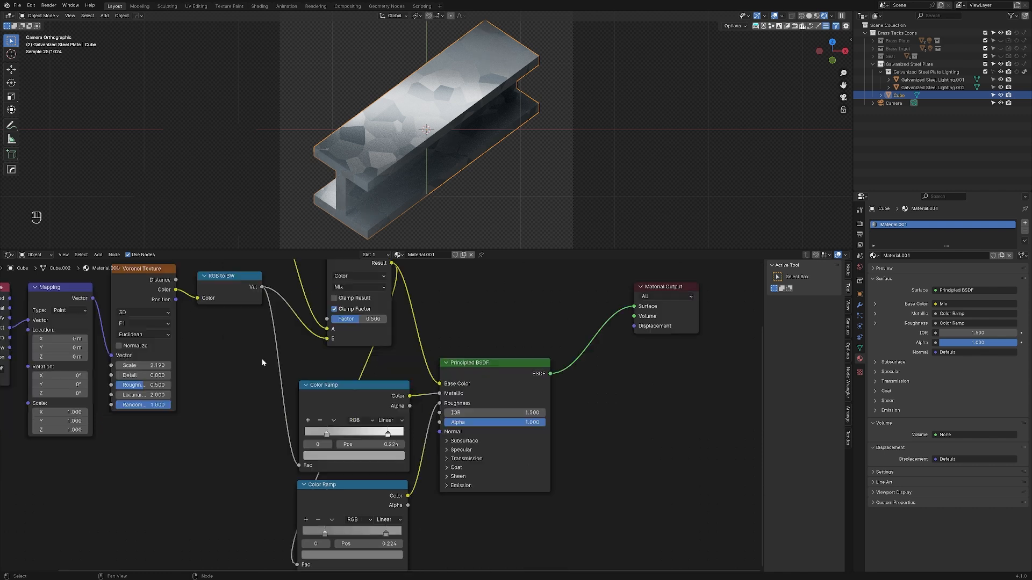
drag(263, 287, 297, 484)
middle_drag(261, 394, 255, 545)
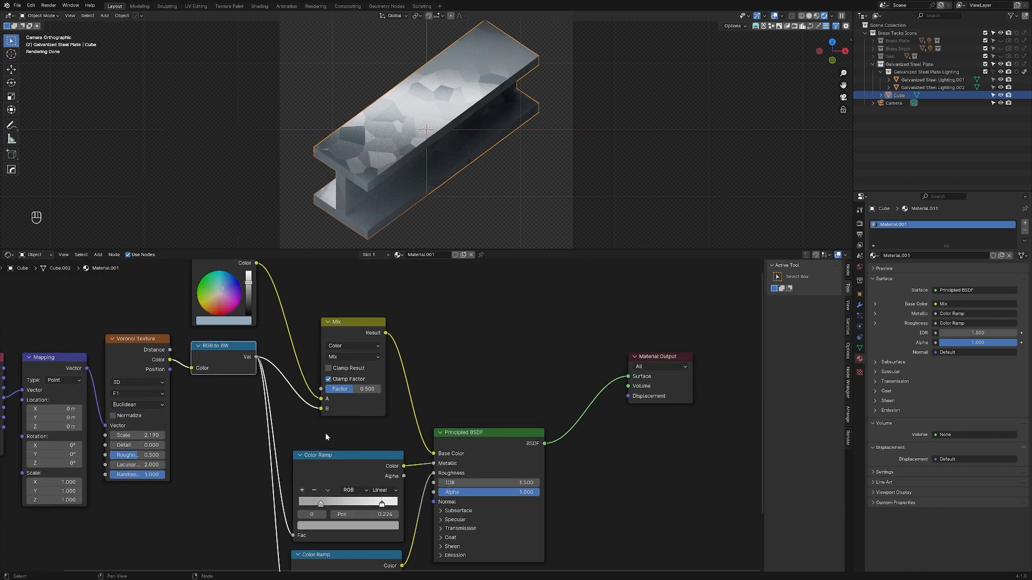
middle_drag(308, 419, 310, 447)
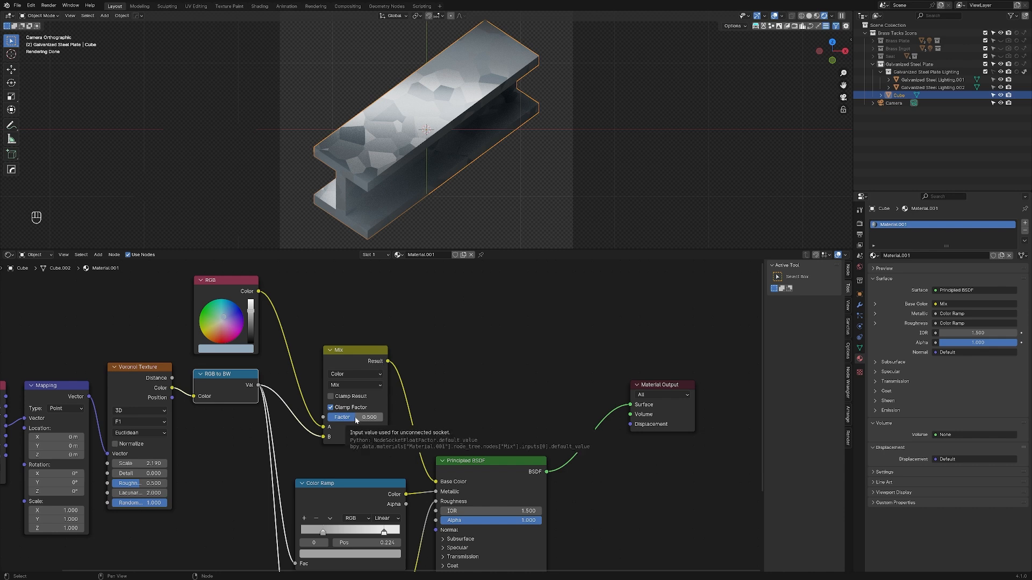
Step: Test the Mix node's factor at 0 and 1, and settle on 0.569
drag(356, 420, 328, 422)
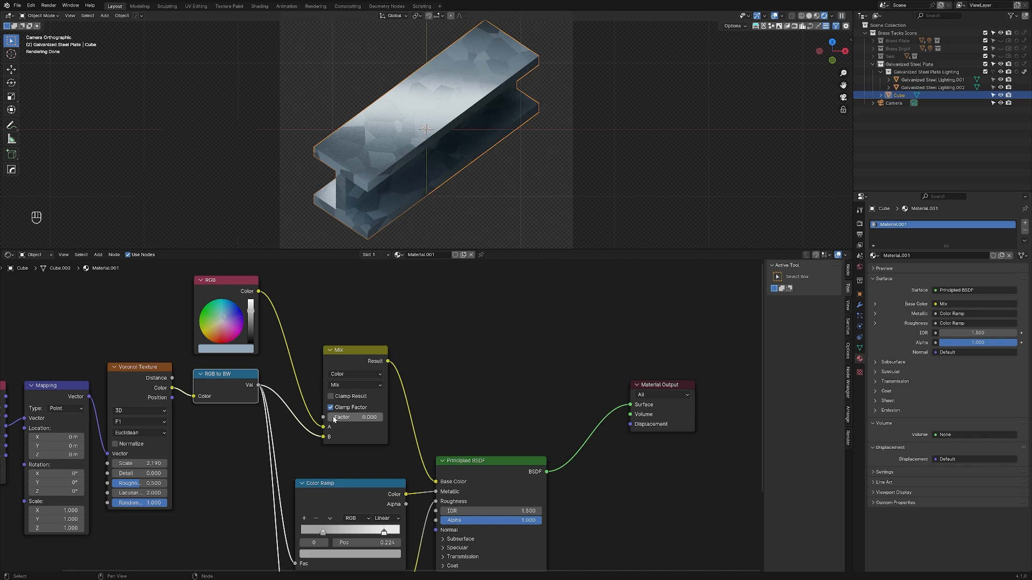
drag(333, 420, 385, 420)
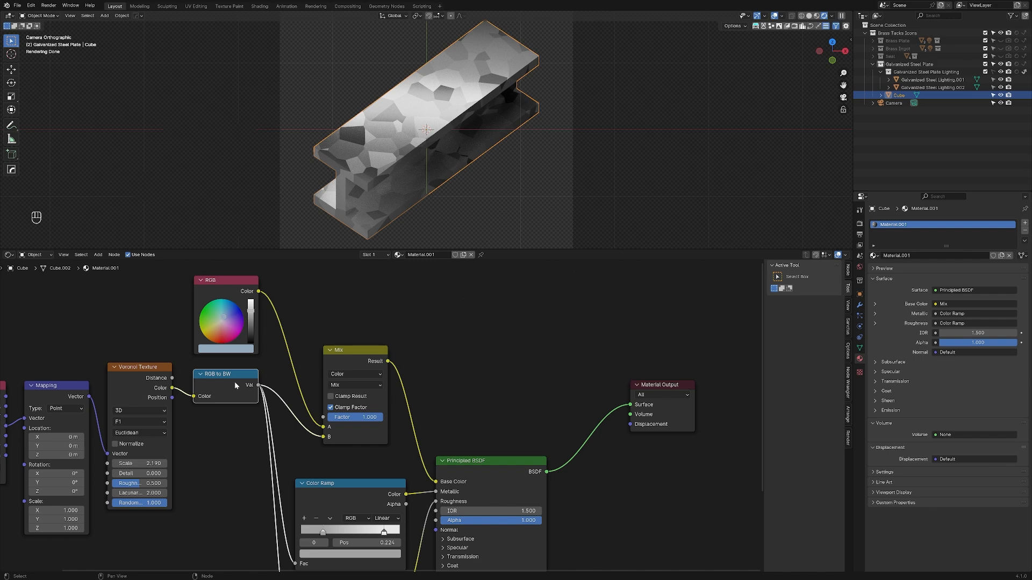
drag(377, 419, 353, 418)
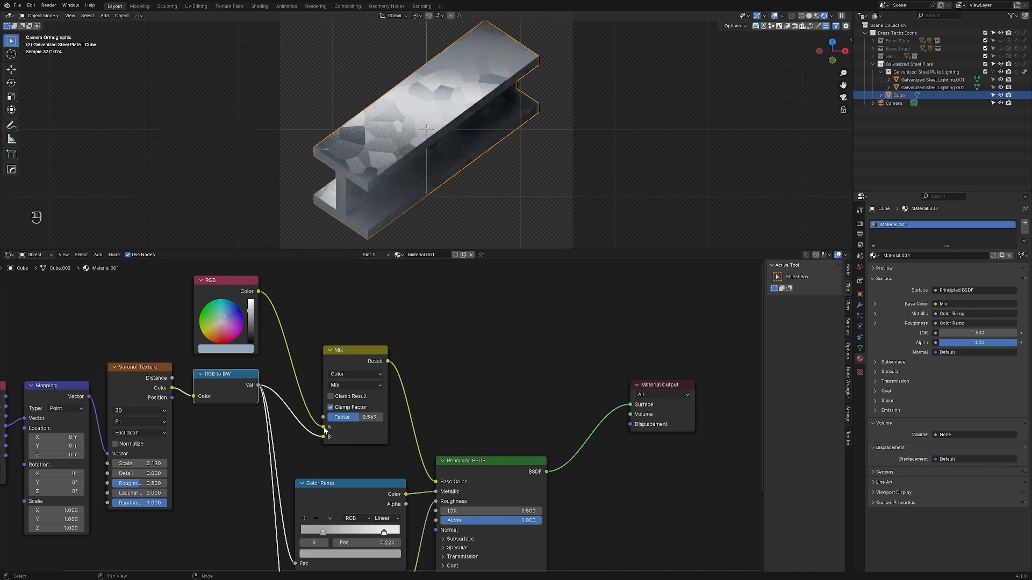
Step: Review the Mix node's blending modes, try a yellow-green colour in the RGB node and undo that colour change
click(361, 386)
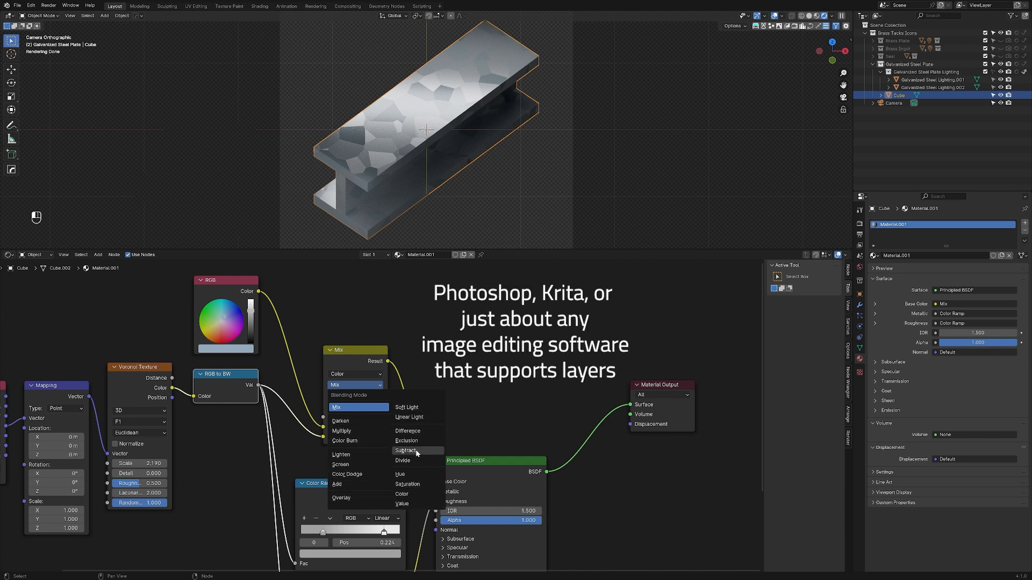
click(350, 387)
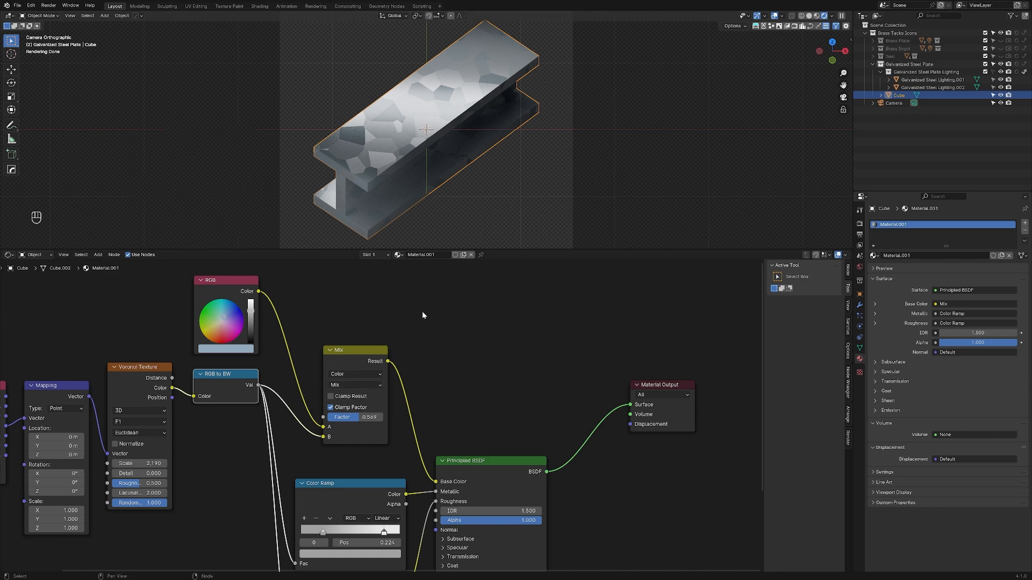
click(215, 327)
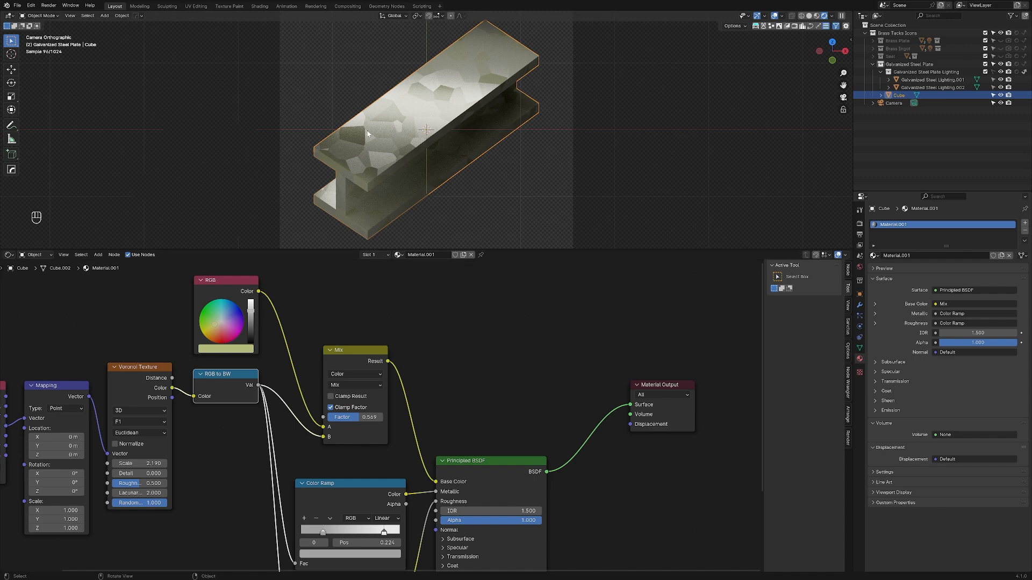
key(ctrl+z)
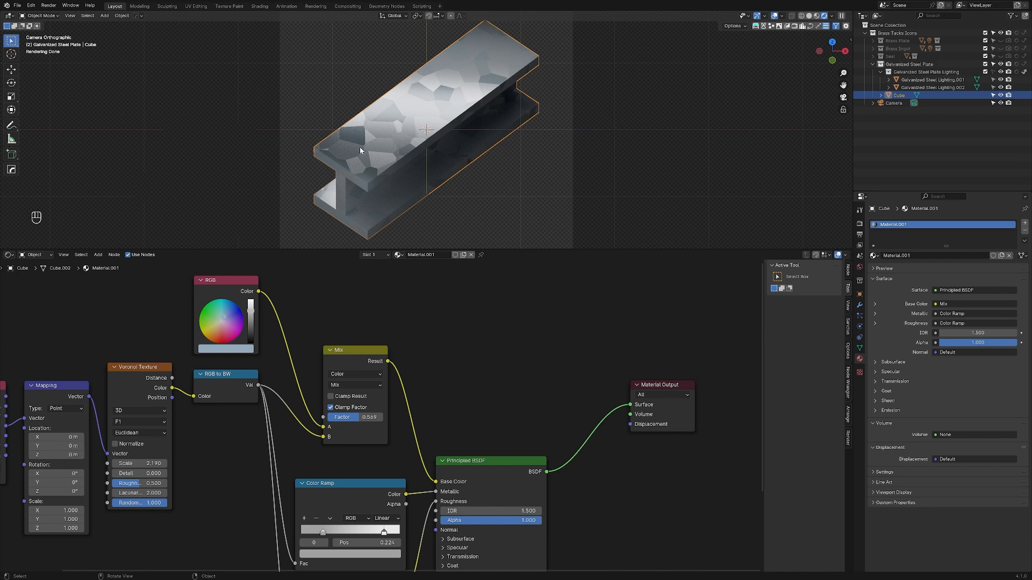
Step: Try shifting the X location of the Voronoi texture's Mapping node to 7.1 m, and undo it
middle_drag(229, 374, 539, 300)
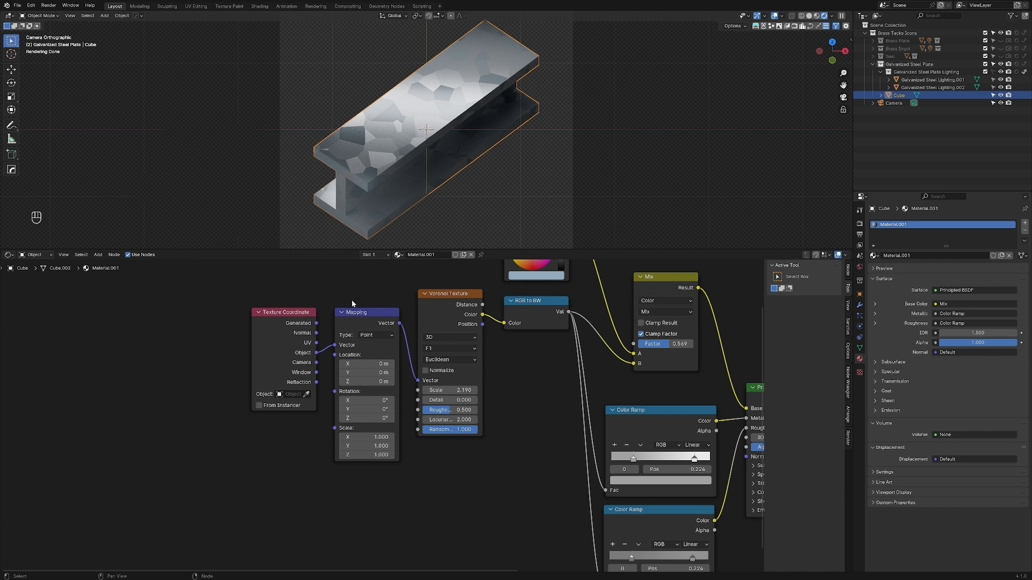
click(368, 316)
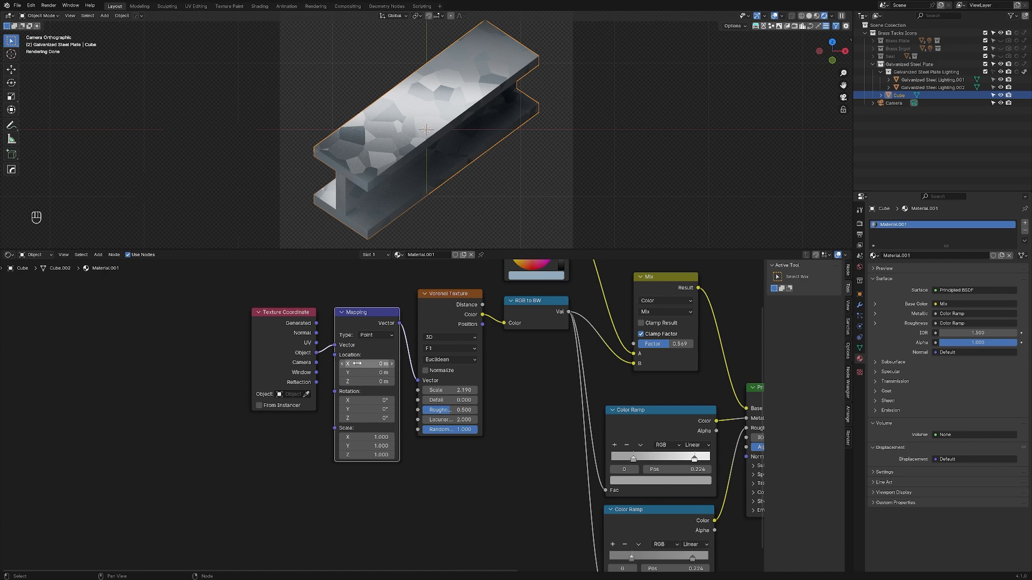
drag(357, 364, 394, 364)
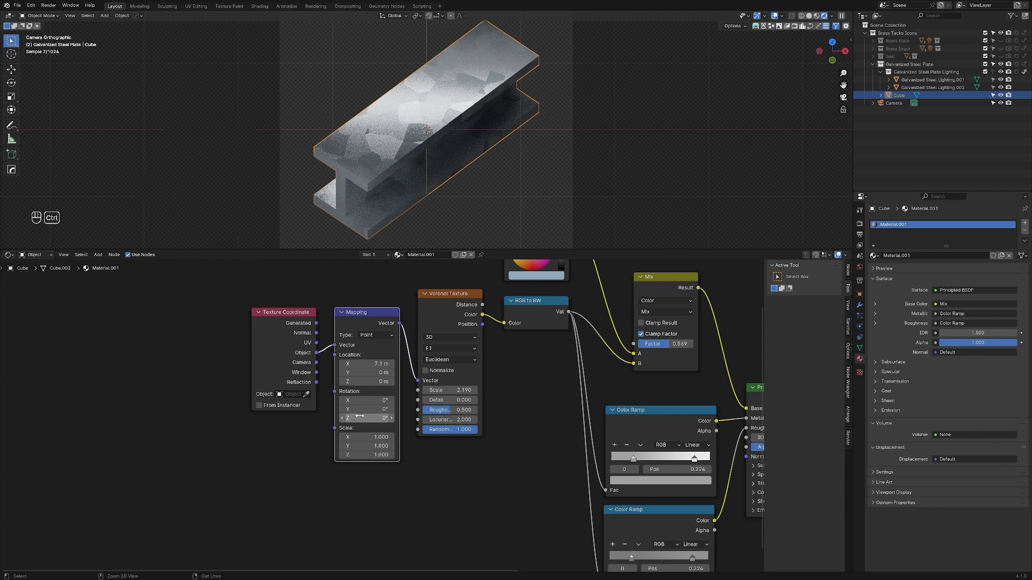
key(ctrl+z)
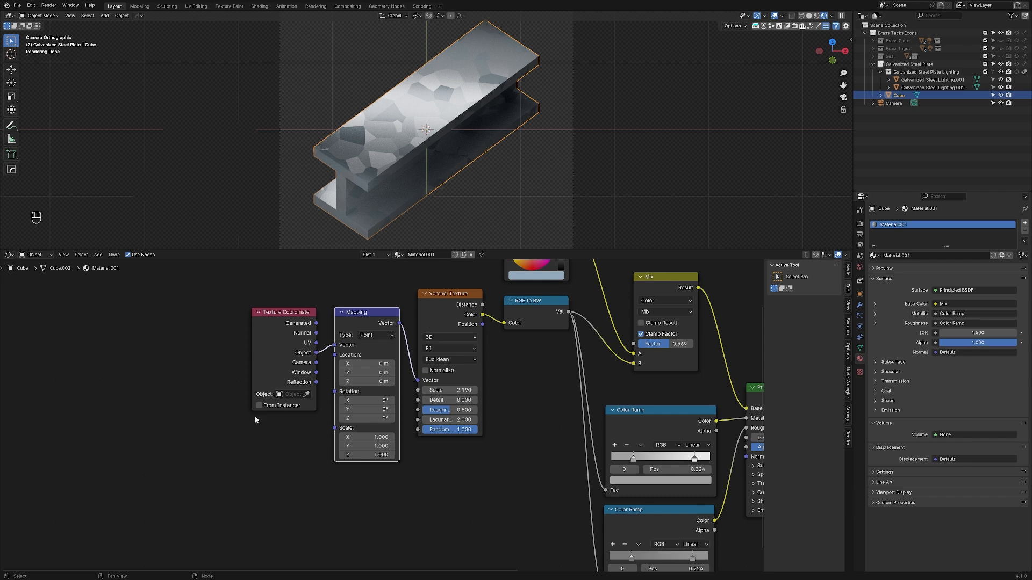
Step: Add a Noise Texture node below the existing Texture Coordinate node
key(shift+a)
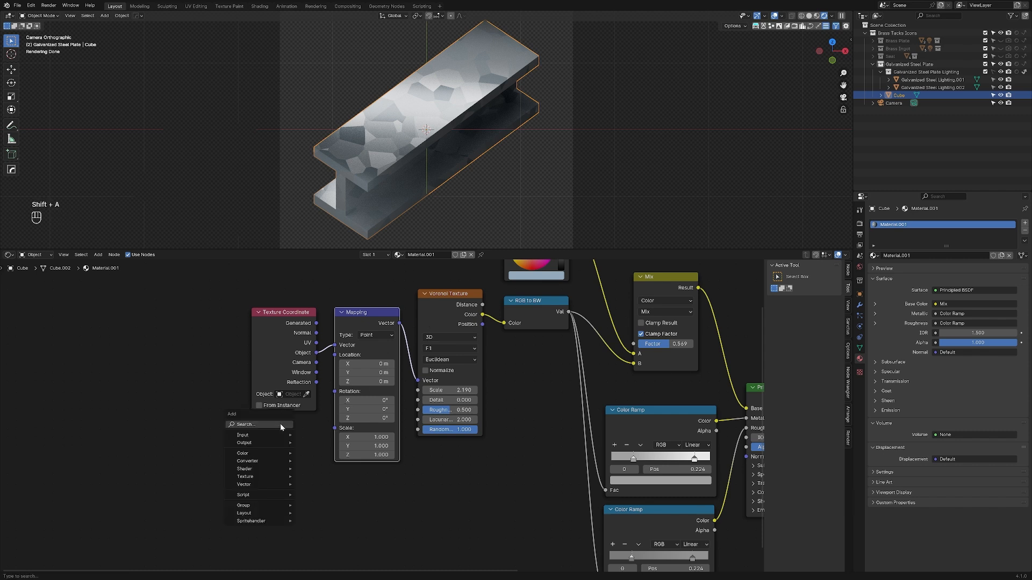
key(BackSpace)
key(BackSpace)
key(BackSpace)
key(BackSpace)
key(BackSpace)
text(nois)
key(Return)
click(270, 436)
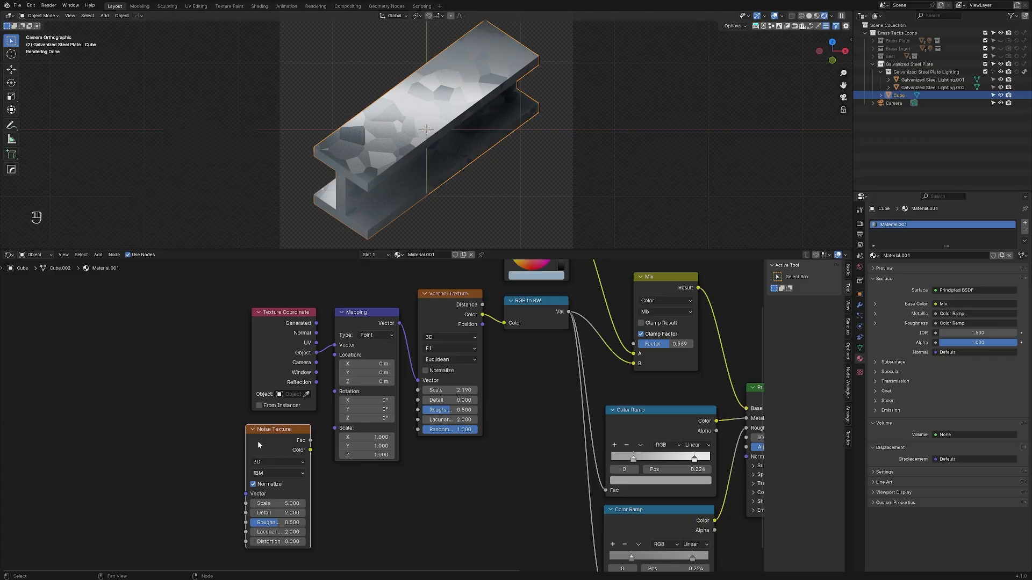
Step: Preview the Noise Texture on the beam and give it Texture Coordinate and Mapping nodes driven by Object coordinates
key(shift+ctrl)
ctrl+shift+click(258, 446)
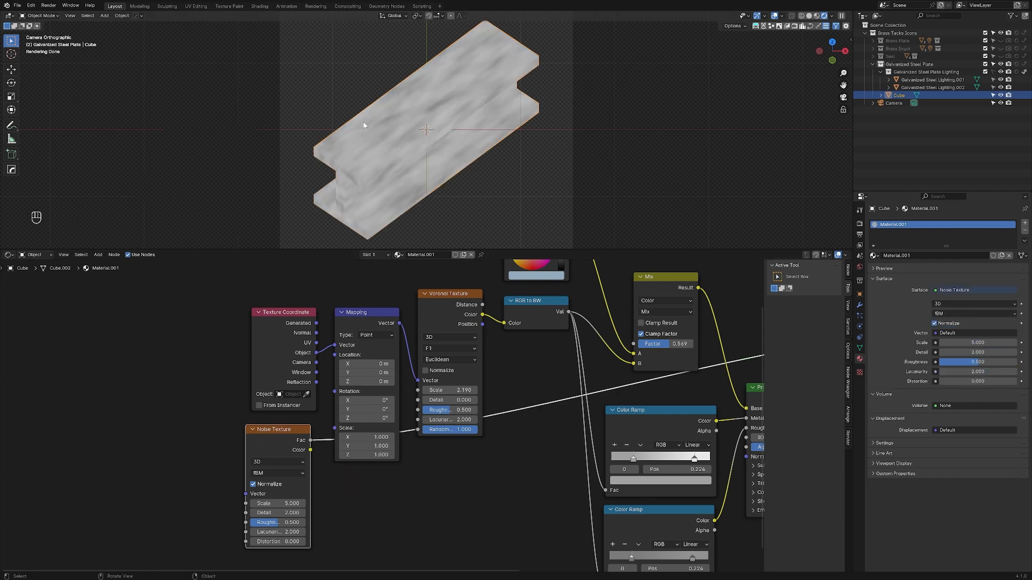
key(ctrl)
key(ctrl+t)
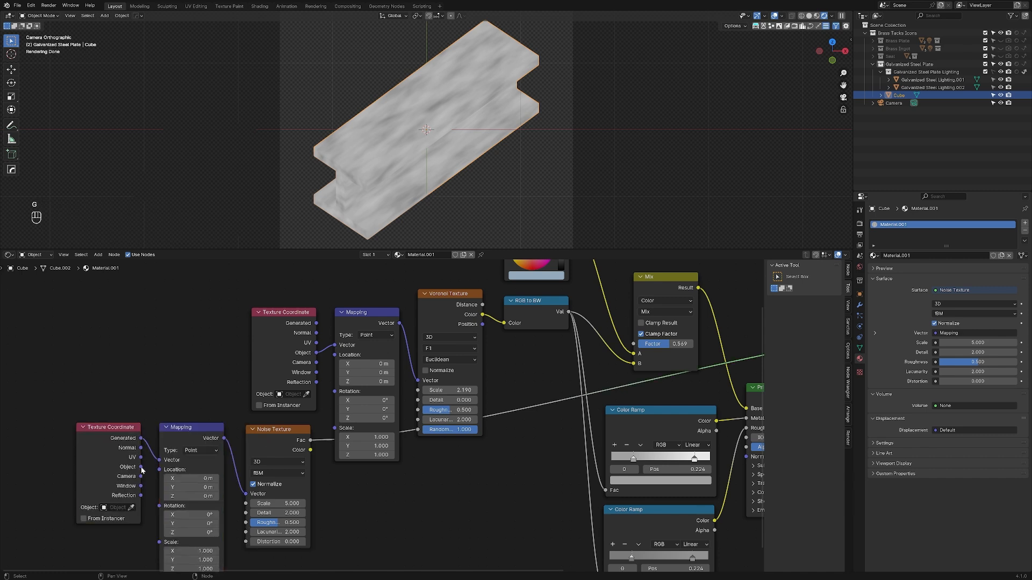
drag(141, 467, 159, 460)
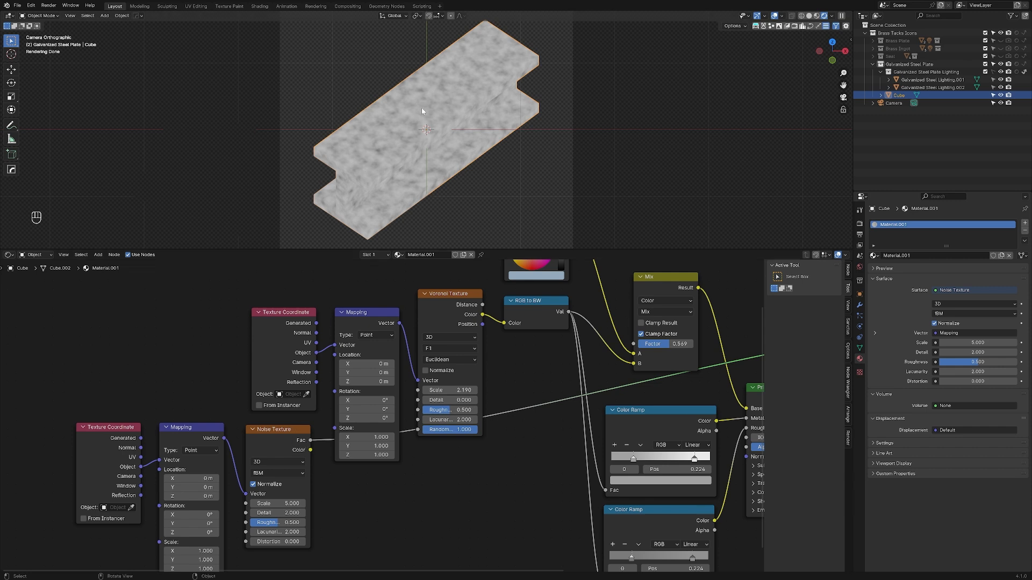
Step: Preview the Noise Texture's Color output instead of Fac and set its Scale to 2.400
click(314, 441)
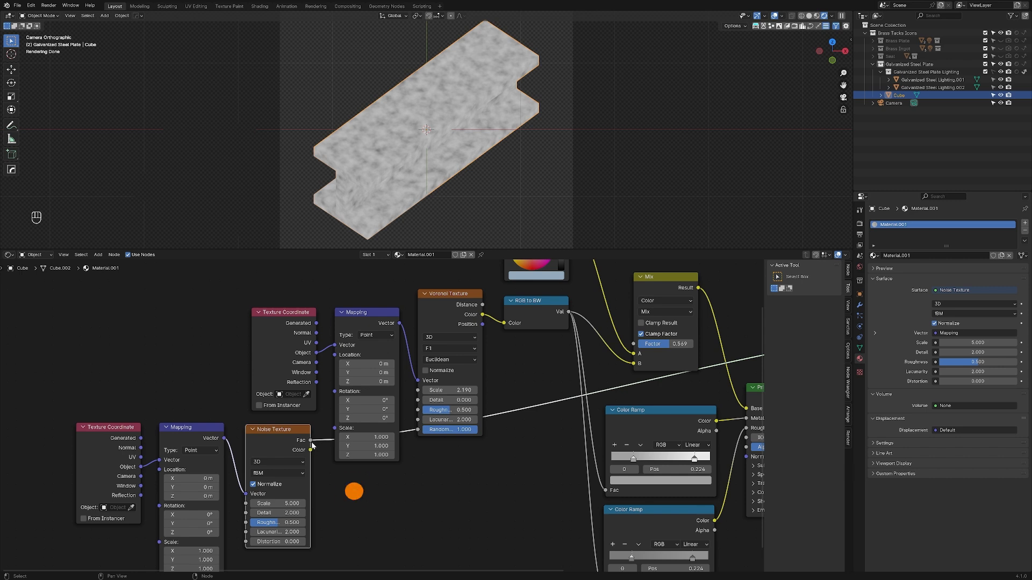
key(ctrl)
ctrl+drag(310, 442, 312, 450)
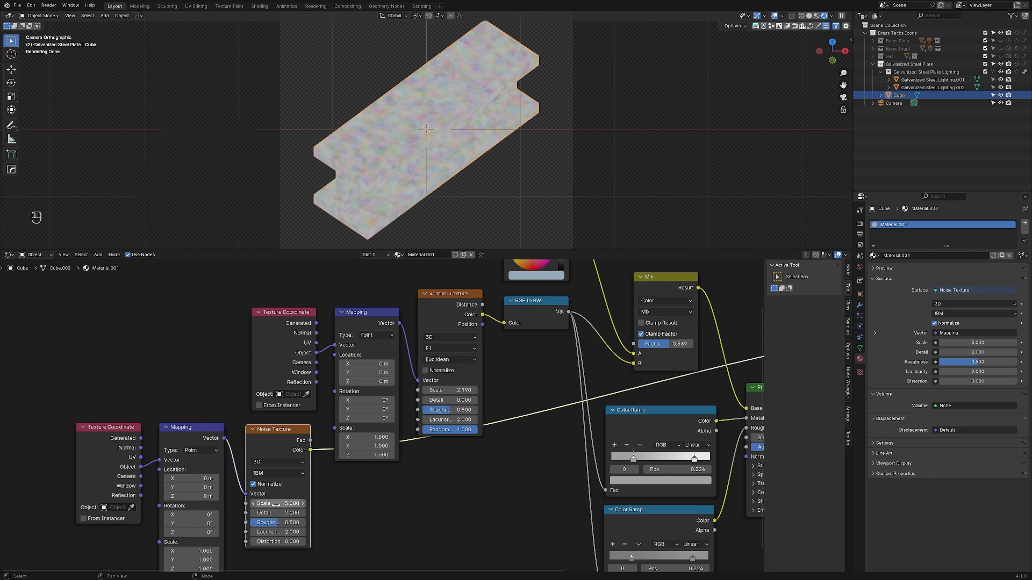
drag(276, 505, 349, 485)
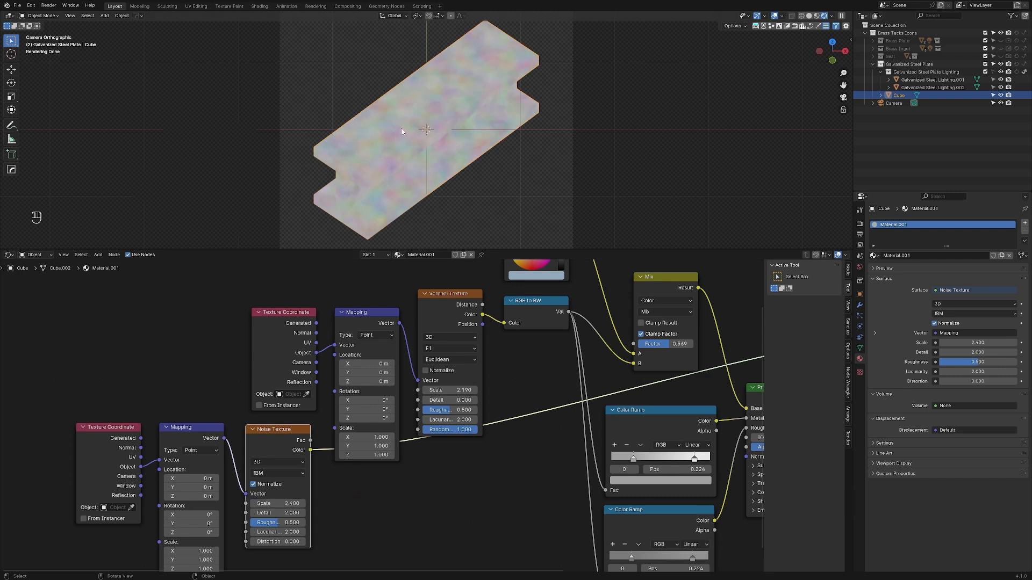
Step: Compare the full Principled BSDF material with the Noise Texture's colour preview on the beam
key(Home)
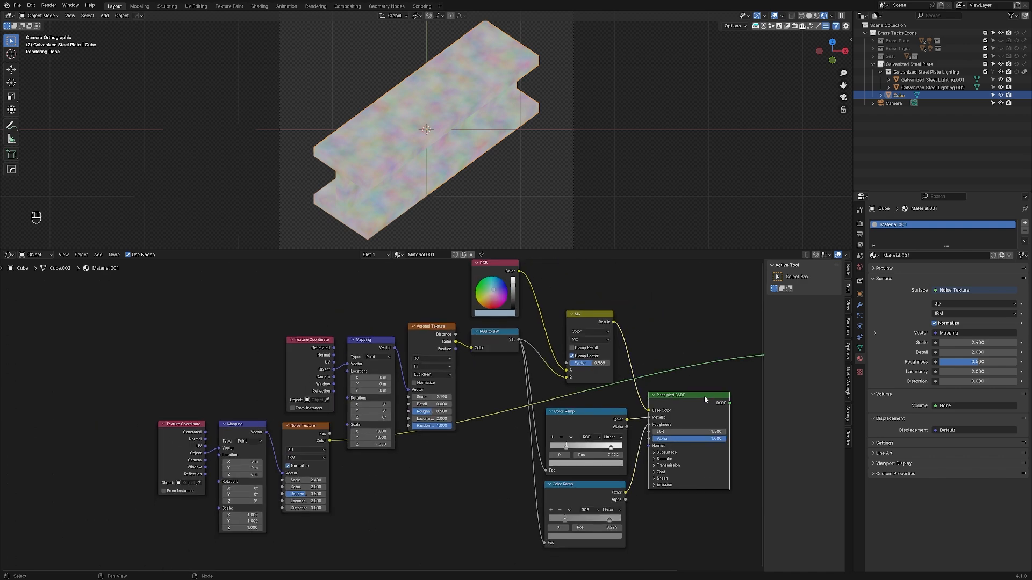
ctrl+shift+click(699, 405)
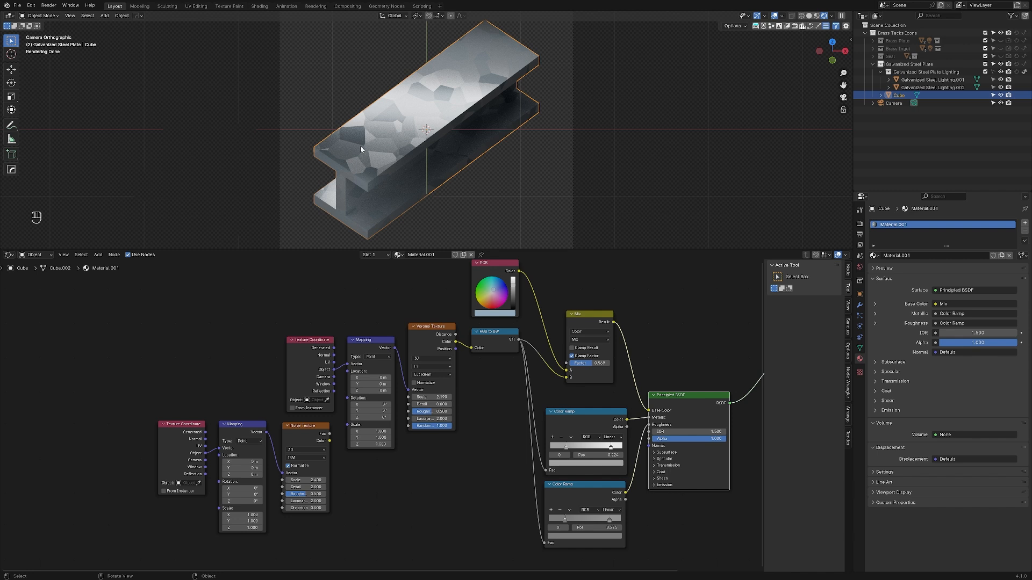
ctrl+shift+click(299, 429)
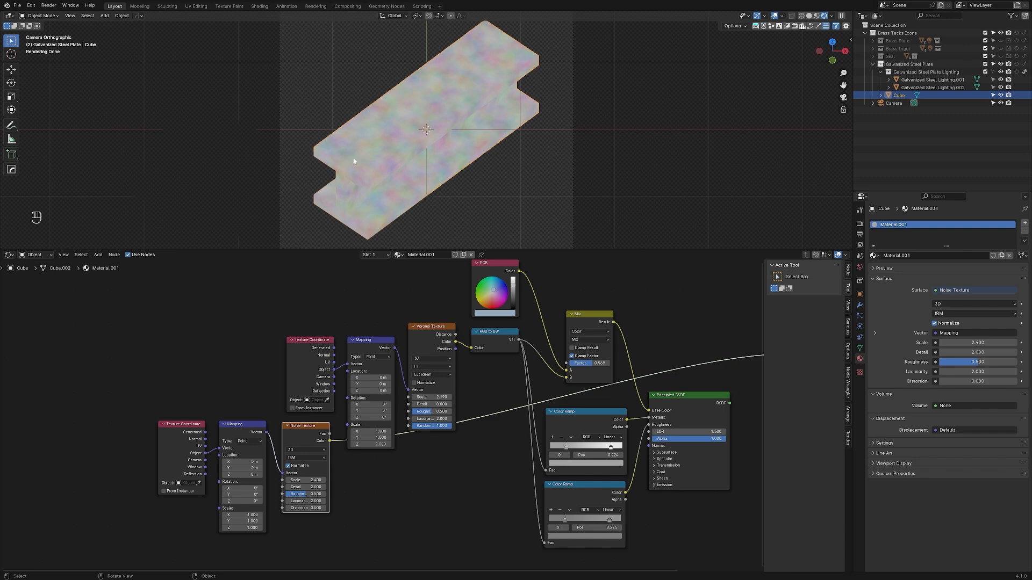
Step: Link the Noise Texture's Color to the Location of the Voronoi's Mapping node, and restore the Principled BSDF output
scroll(324, 463, up, 1)
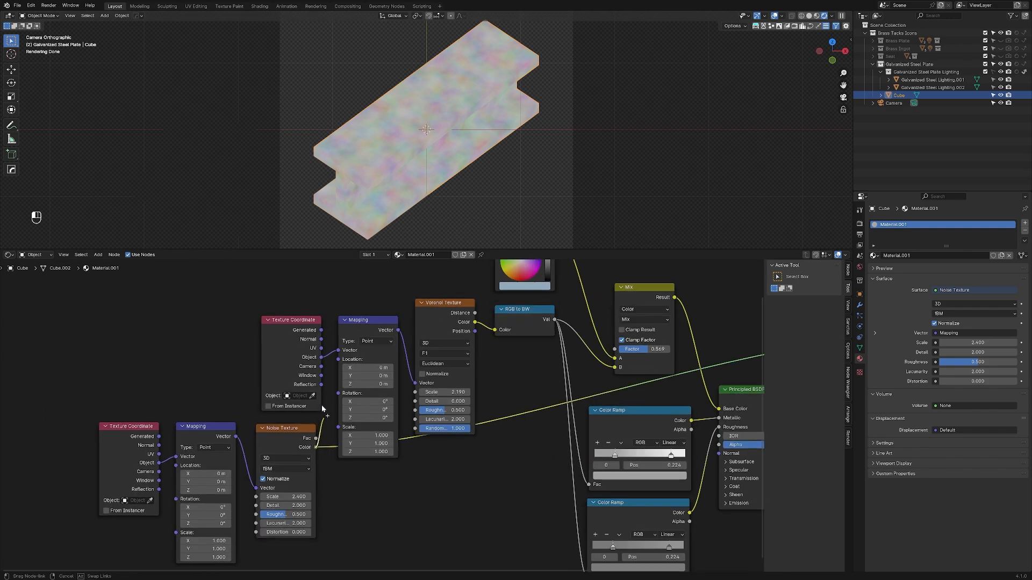
scroll(376, 409, down, 2)
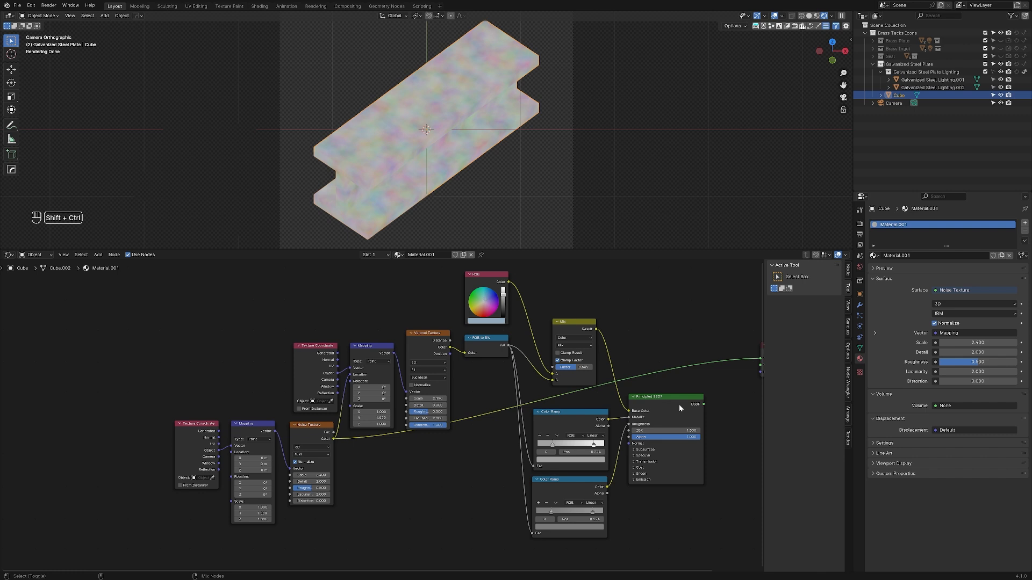
ctrl+shift+click(679, 409)
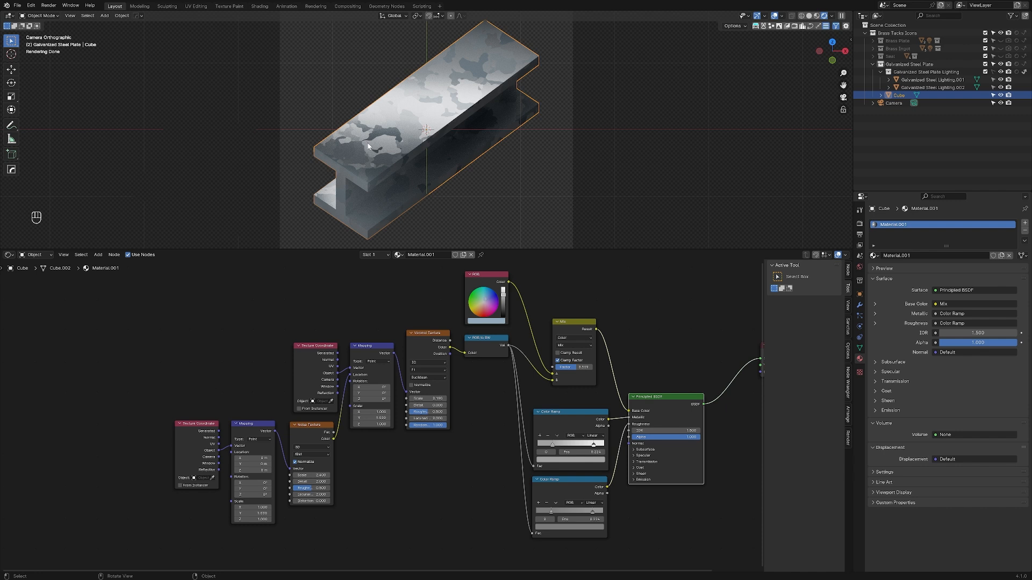
Step: Try a Noise Texture Scale of 6.310 on the distorted pattern, and undo it
scroll(281, 489, up, 3)
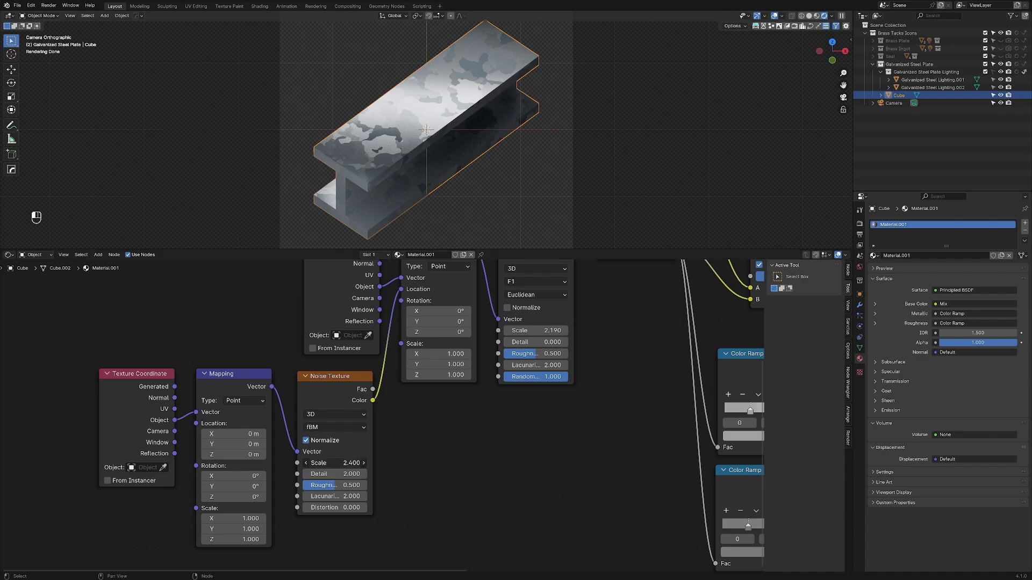
drag(334, 463, 516, 463)
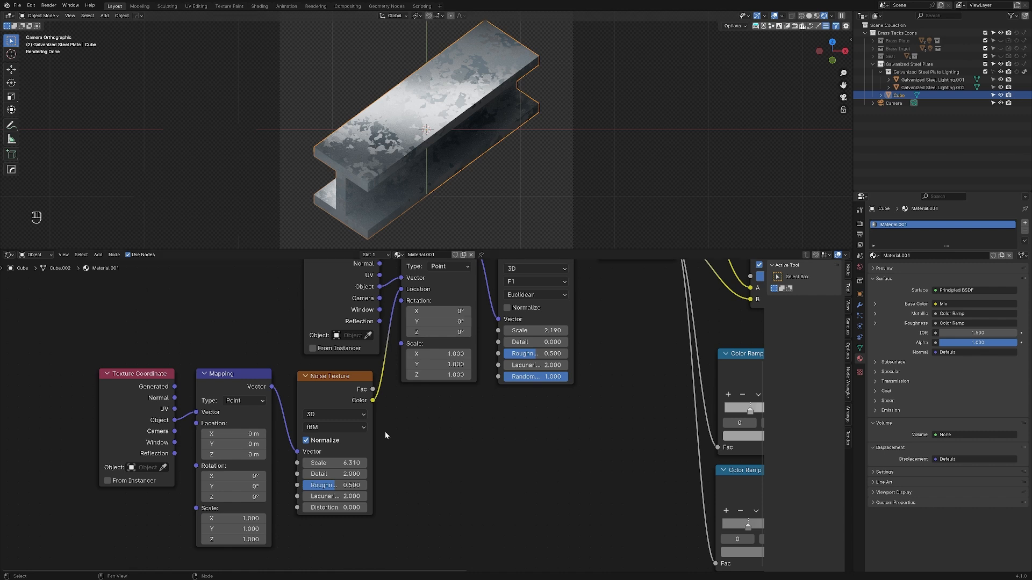
key(ctrl+z)
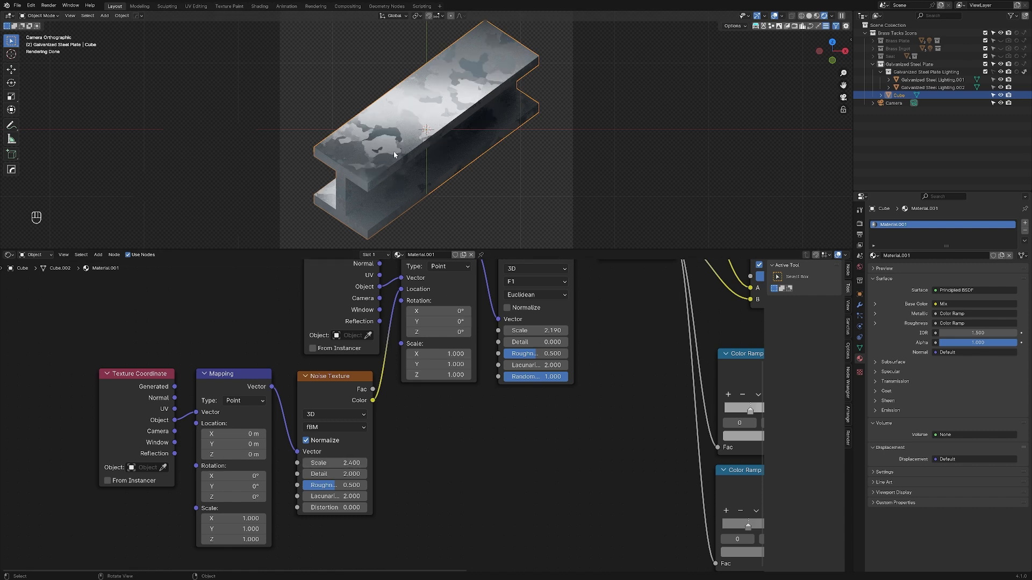
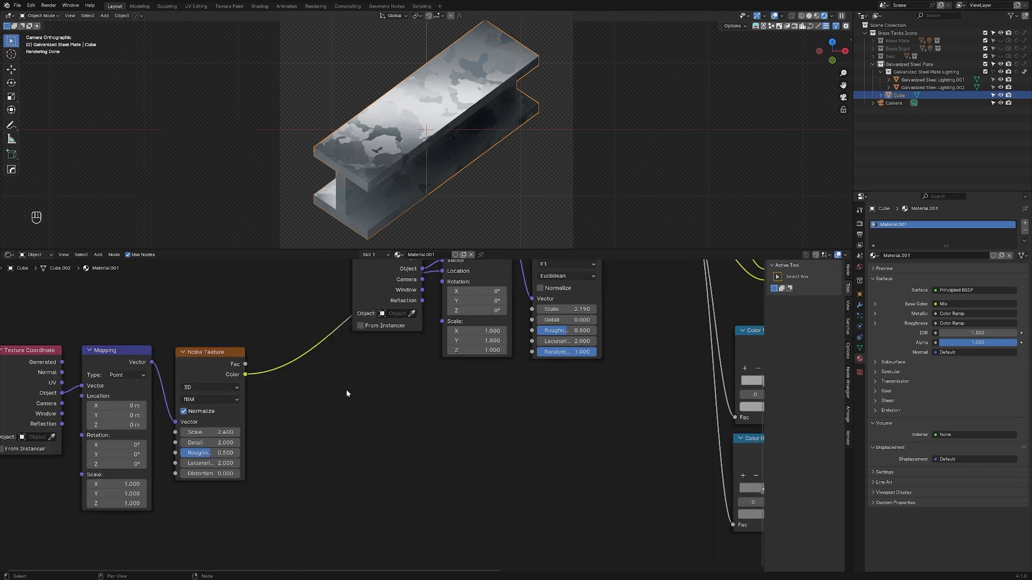
Step: Add a Vector Math node below the Voronoi's Mapping node, set it to Multiply, and set its second vector to 1.000 on all axes
key(shift+a)
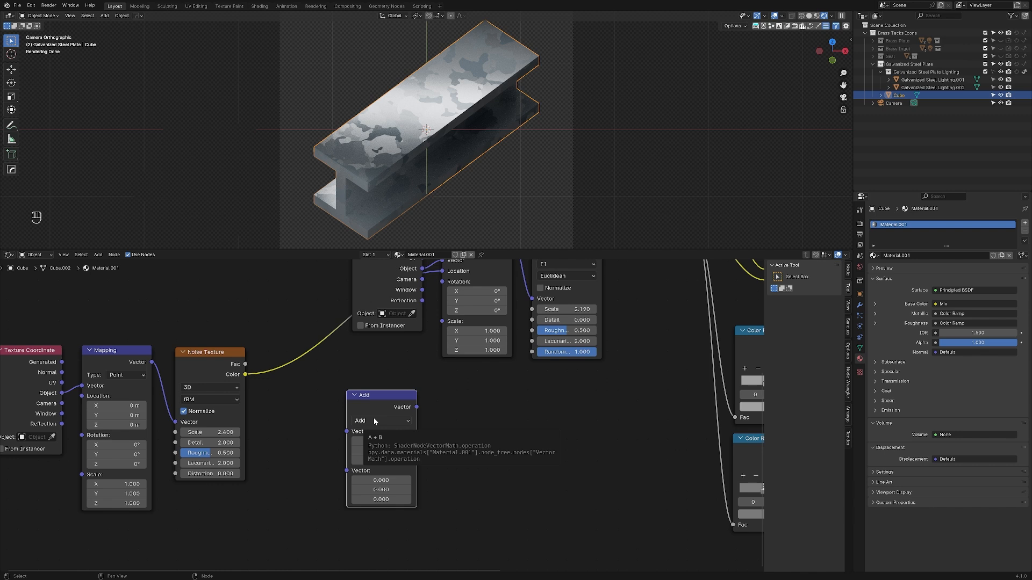
click(374, 421)
click(388, 285)
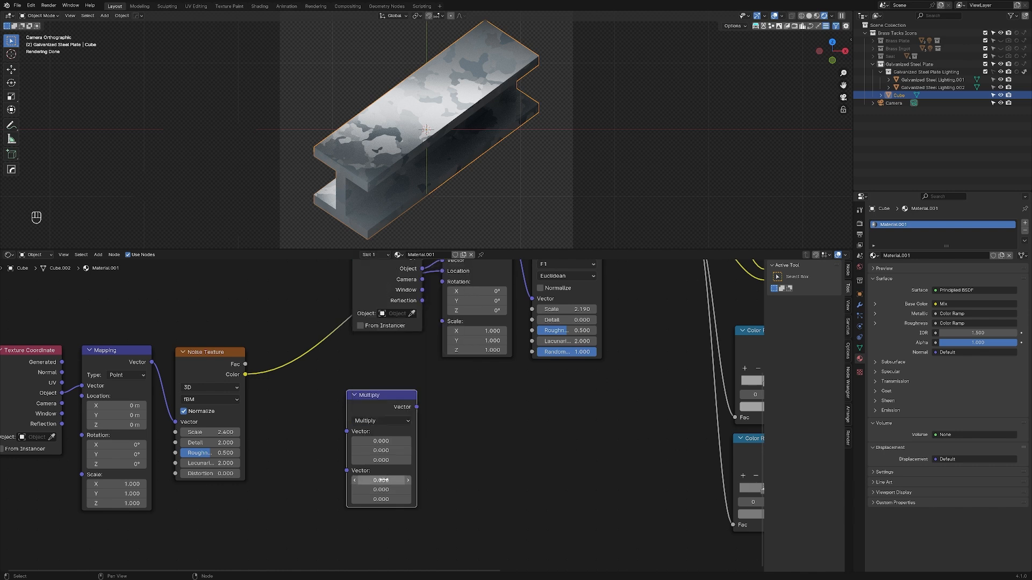
drag(371, 477, 371, 499)
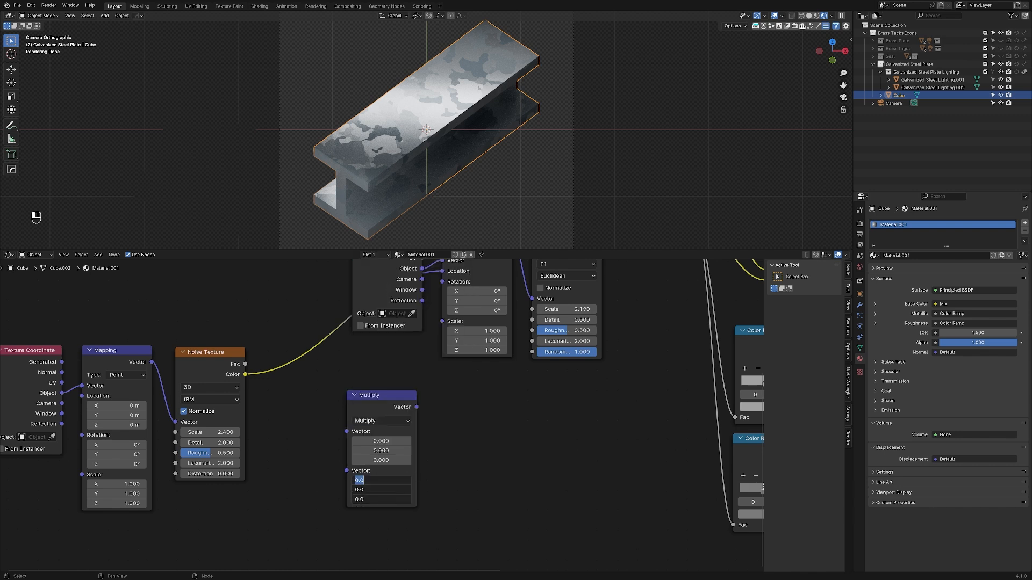
text(1)
key(Return)
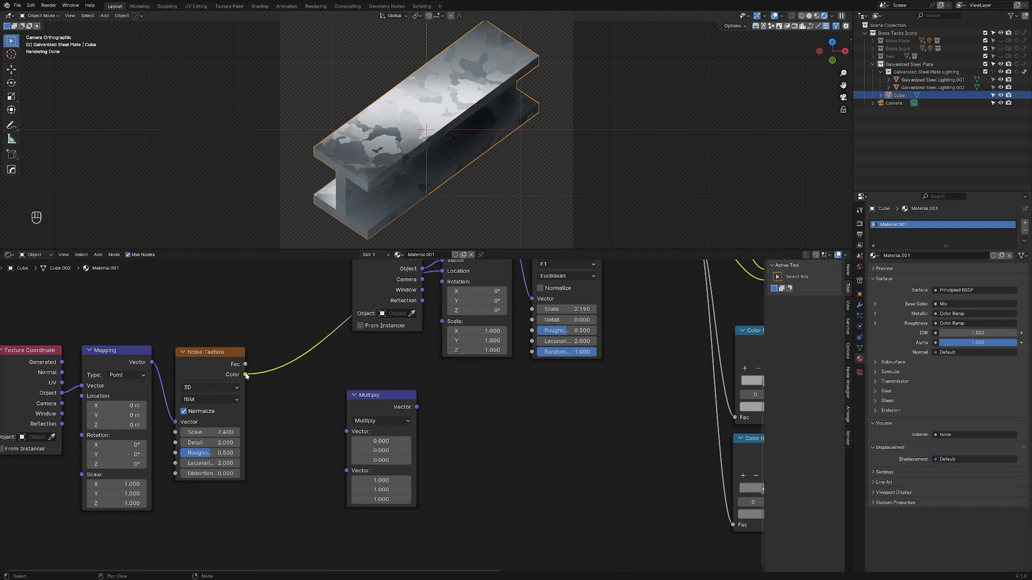
Step: Route the Noise Texture's Color through the Multiply node into the Location of the Voronoi's Mapping node
drag(245, 375, 346, 432)
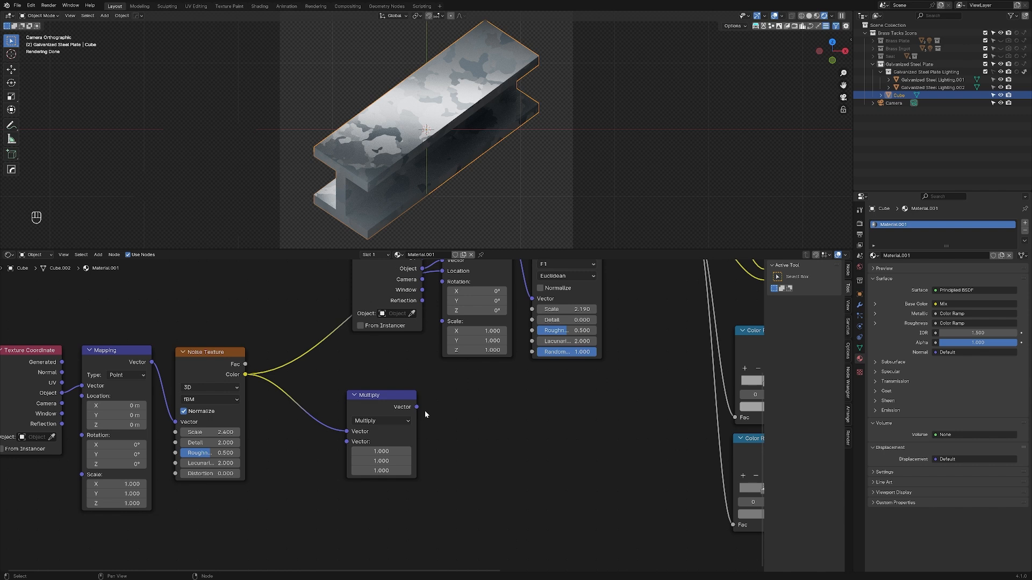
drag(417, 406, 442, 300)
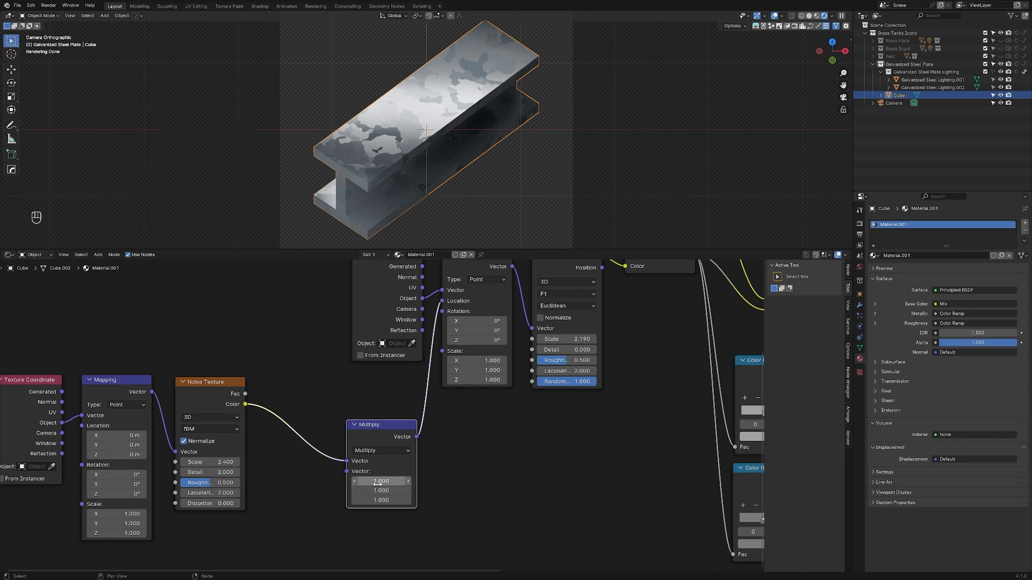
click(276, 493)
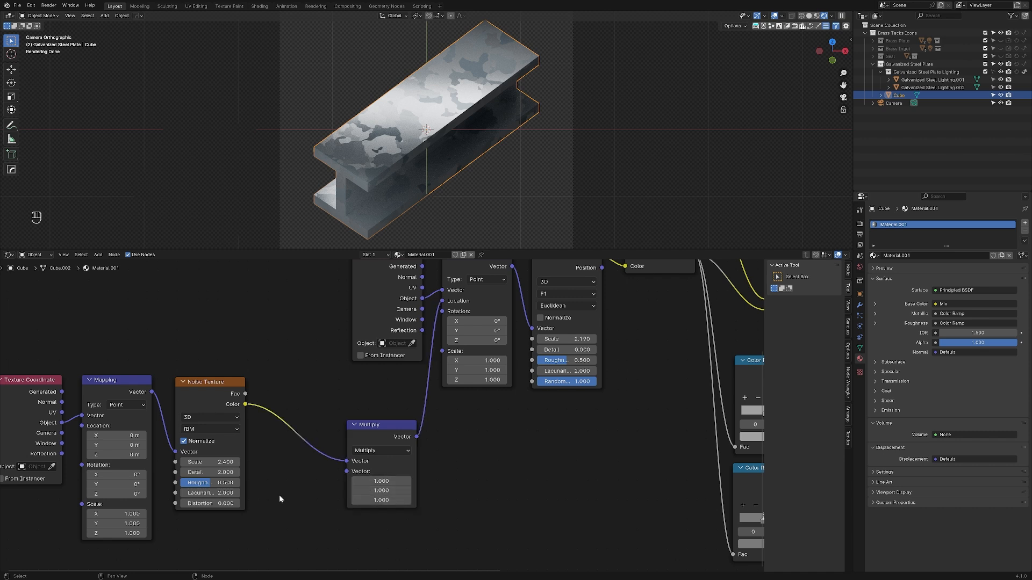
Step: Add a Value node below the Noise Texture and link it to the second Vector input of the Multiply node
key(shift+a)
click(279, 463)
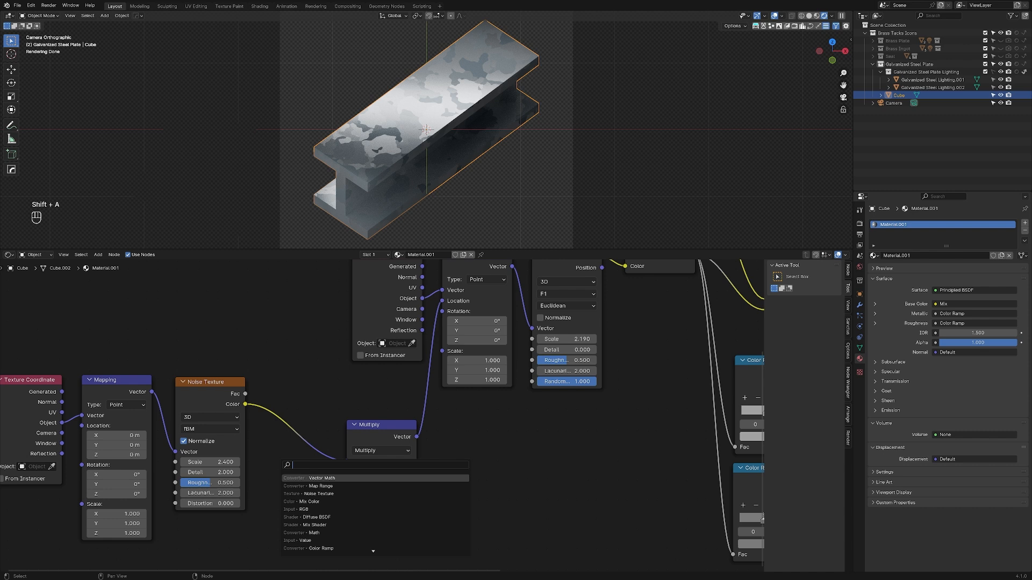
click(311, 541)
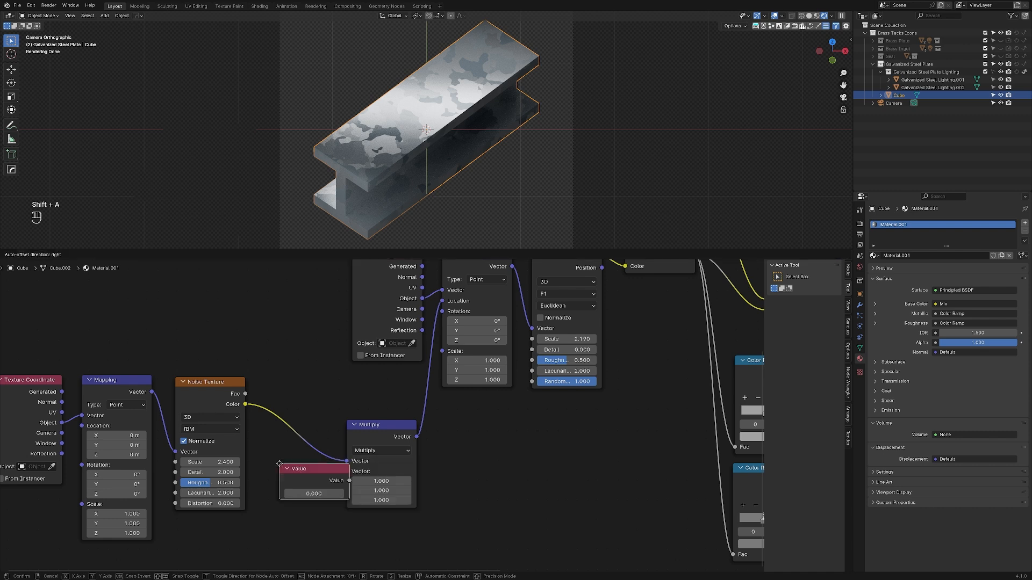
click(170, 523)
drag(243, 538, 346, 473)
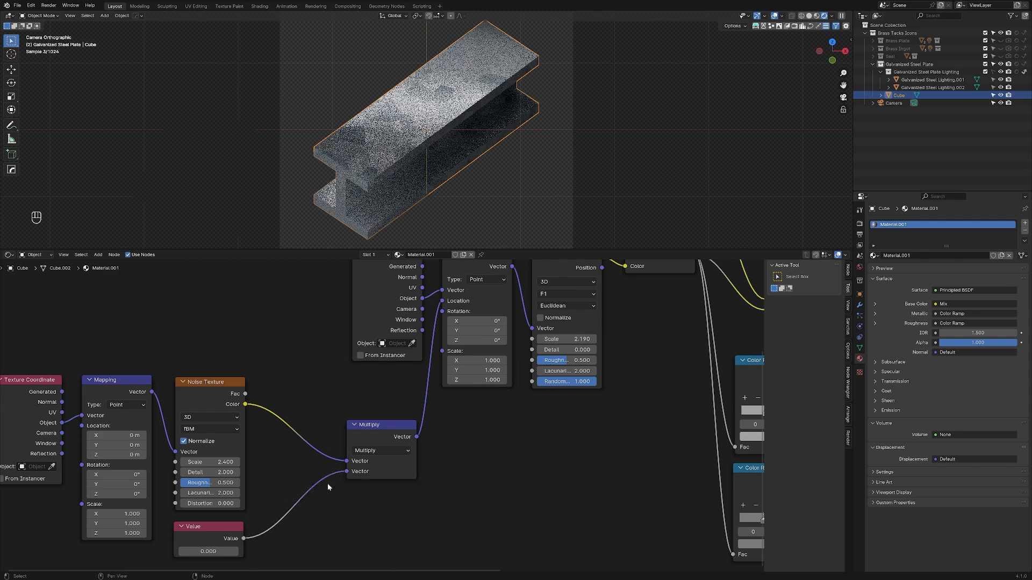
Step: Set the Value node to 1.000 and reduce it to 0.520 to soften the pattern's distortion
click(204, 552)
text(1)
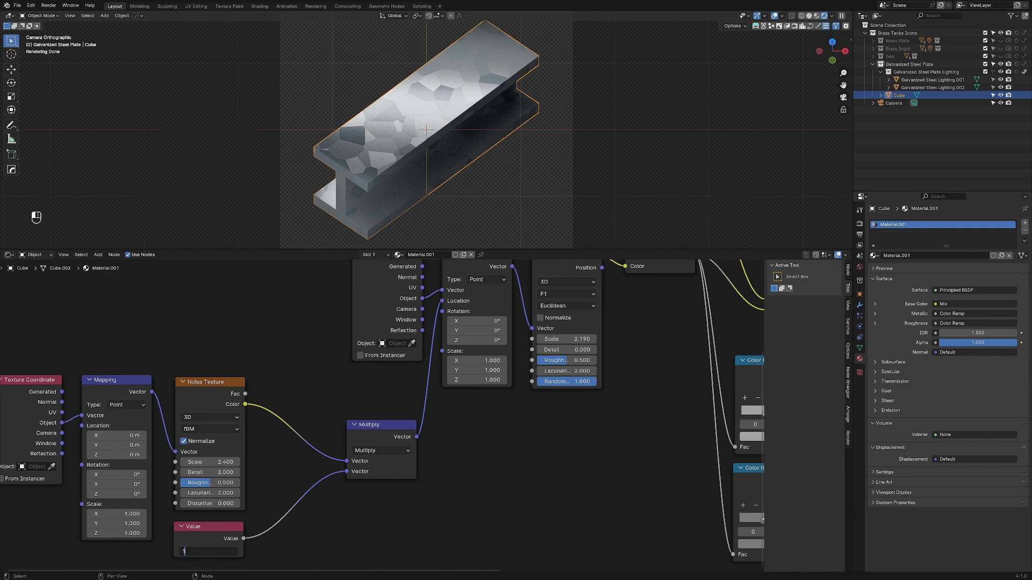
key(Return)
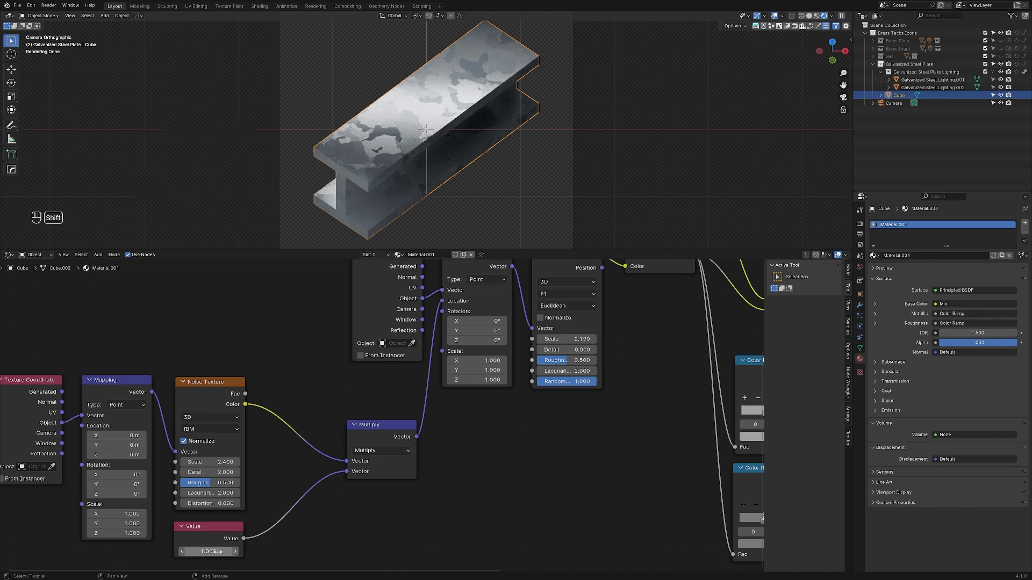
shift+drag(217, 550, 43, 550)
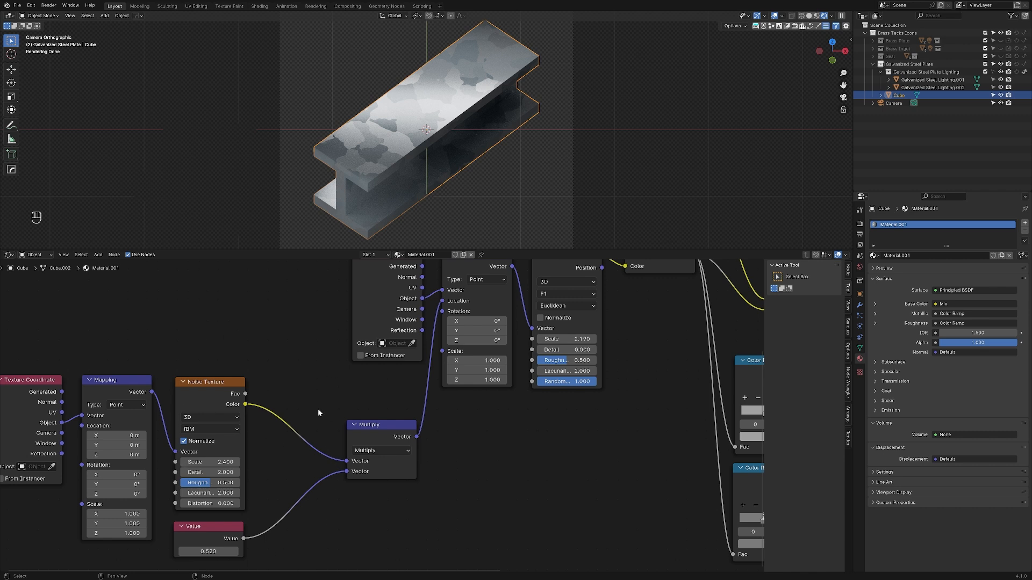
Step: Render the icon image and inspect the beam's galvanized finish up close
key(F12)
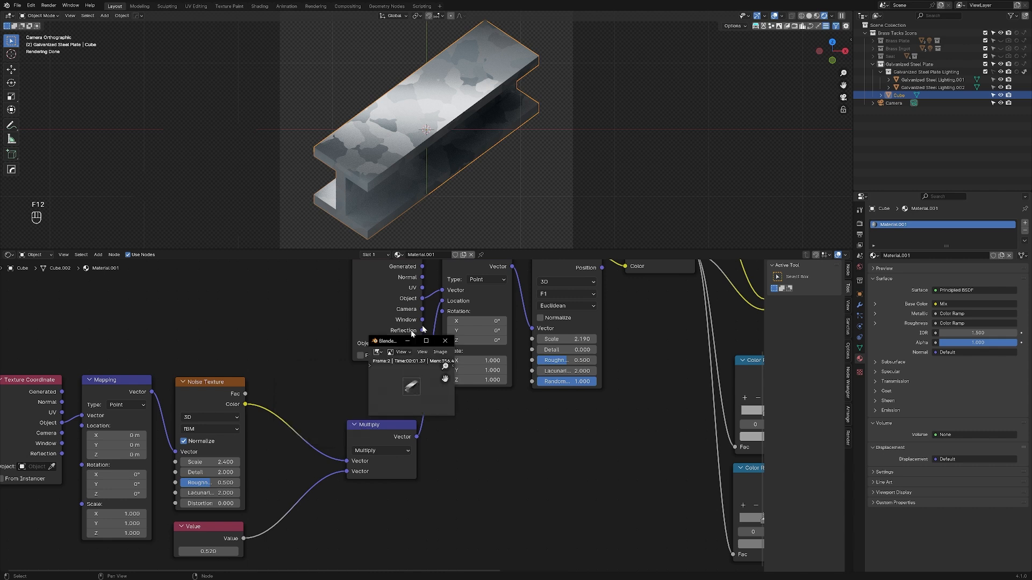
scroll(697, 305, up, 10)
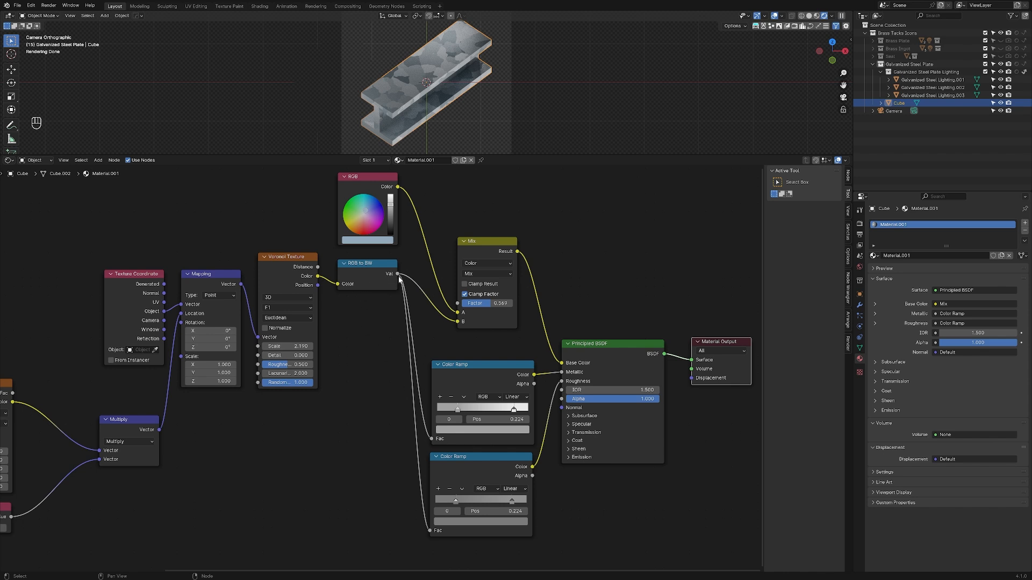
click(369, 334)
key(Home)
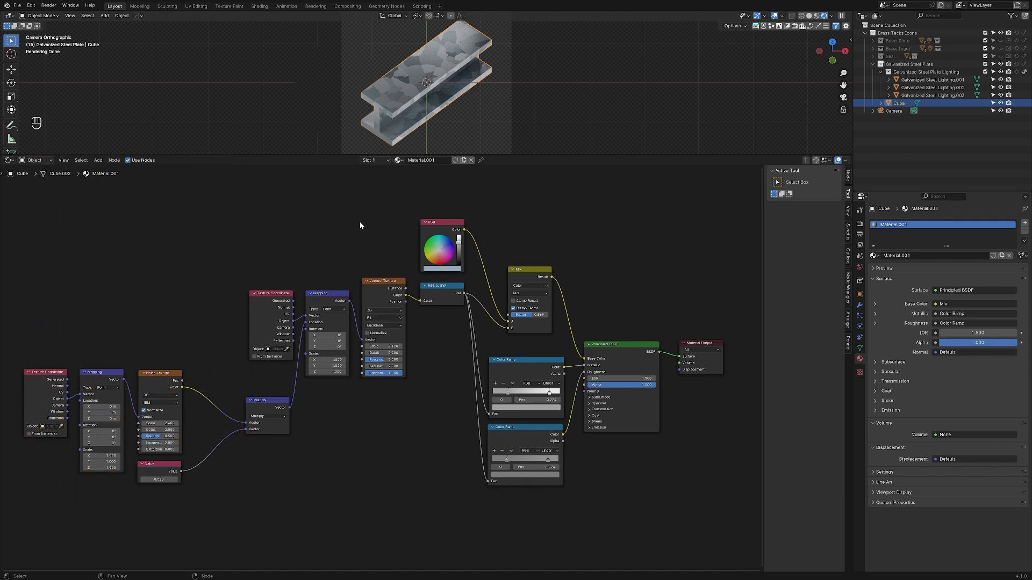
key(shift+a)
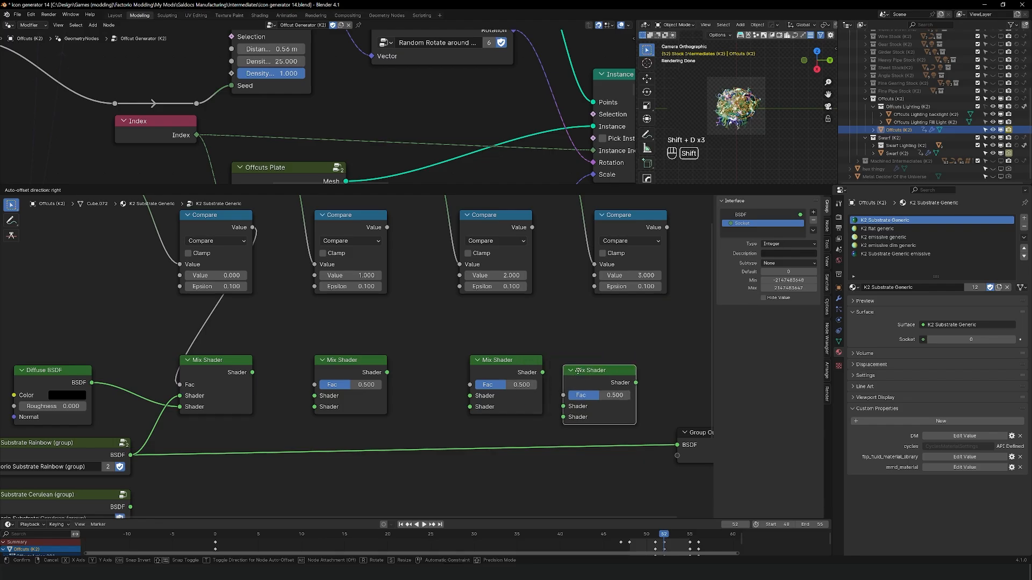
Step: Duplicate the Mix Shader three times and place one copy beneath each of the remaining Compare nodes
key(shift+d)
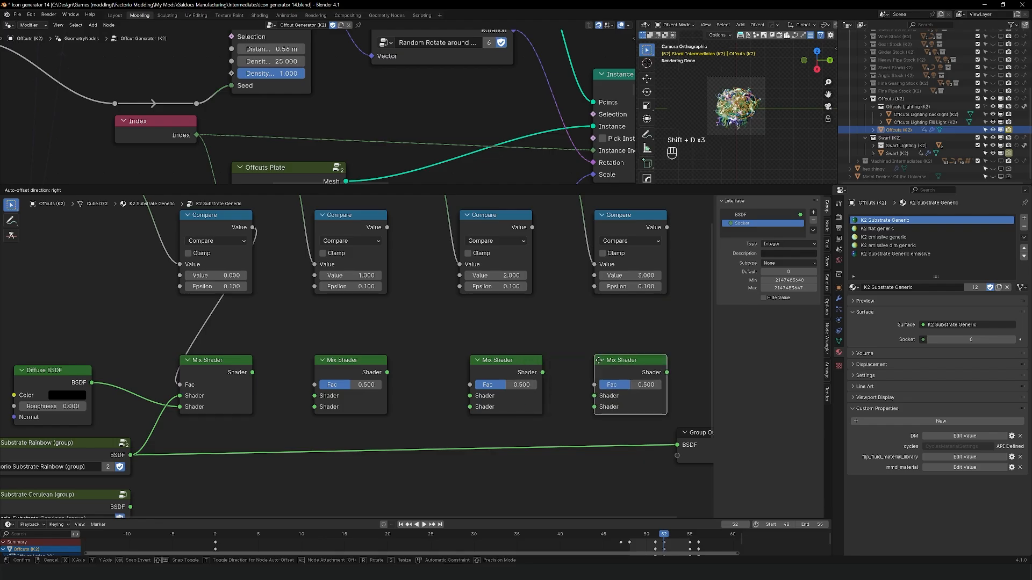
click(489, 365)
click(359, 364)
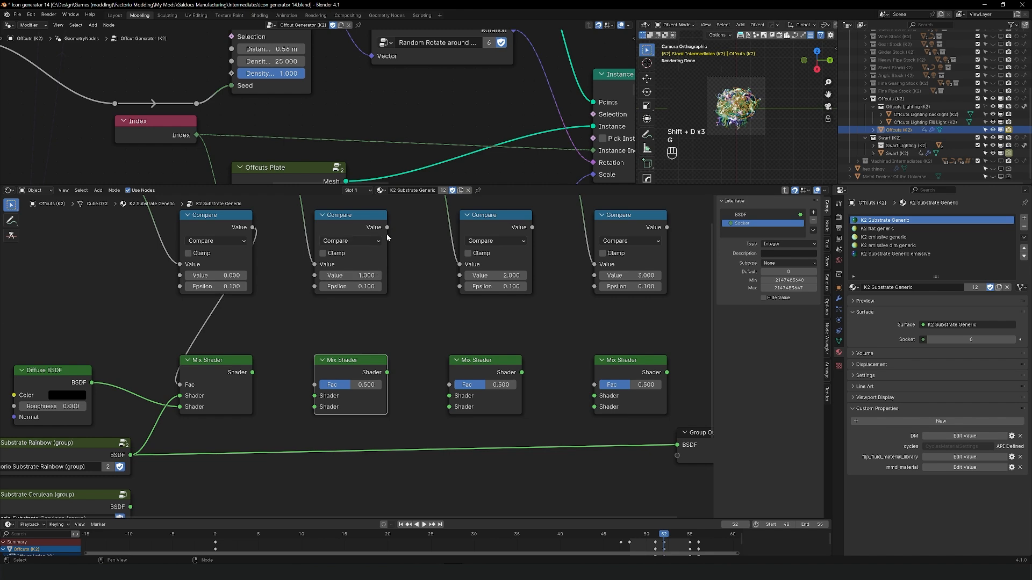
Step: Link the Compare nodes for values 1.000, 2.000 and 3.000 to the Fac of the Mix Shaders beneath them
alt+right_drag(387, 228, 317, 400)
alt+right_drag(532, 228, 454, 401)
alt+right_drag(667, 228, 599, 400)
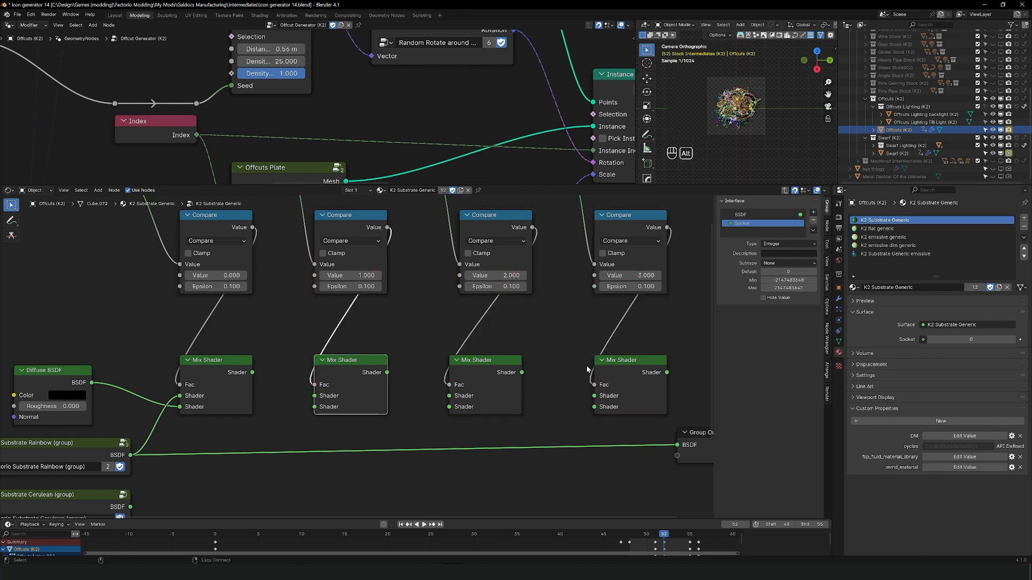
Step: Chain the four Mix Shaders by linking each Shader output to the first Shader input of the following one
middle_drag(318, 432, 368, 337)
scroll(369, 337, down, 1)
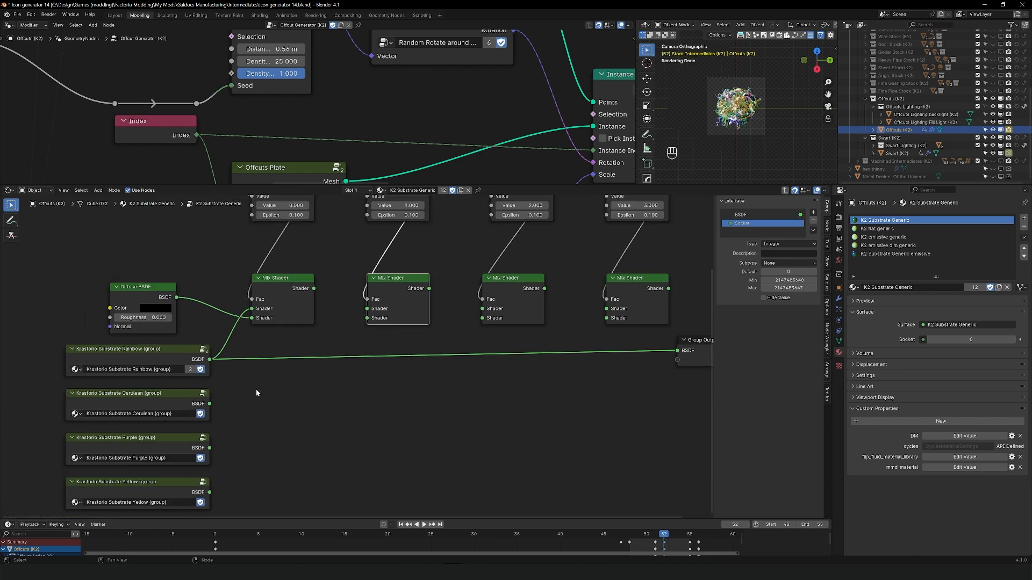
alt+right_drag(310, 289, 351, 311)
alt+right_drag(422, 304, 604, 310)
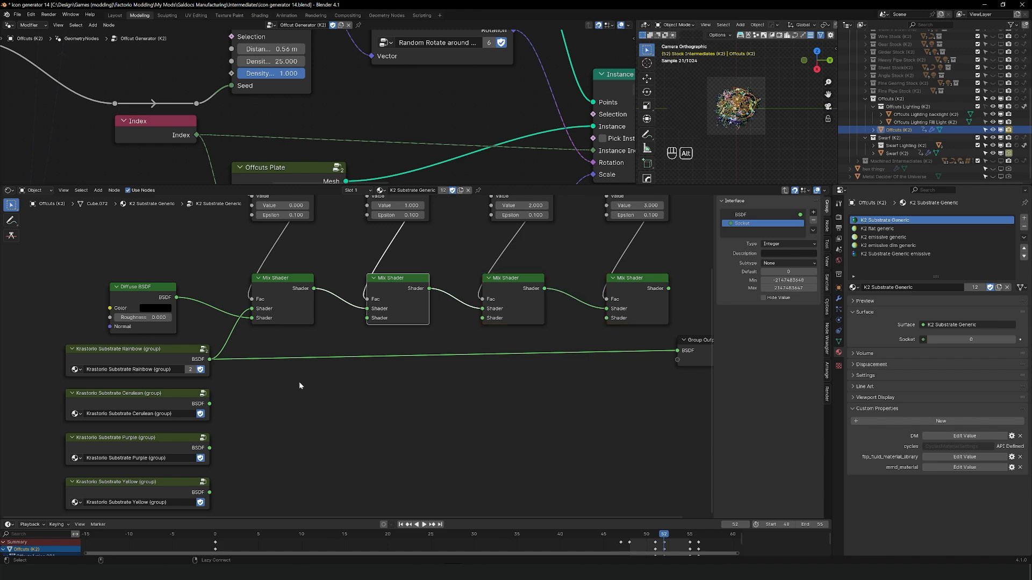
Step: Link the Cerulean, Purple and Yellow substrate groups to the second Shader inputs of the second, third and fourth Mix Shaders respectively
alt+right_drag(194, 410, 370, 316)
alt+right_drag(195, 454, 484, 317)
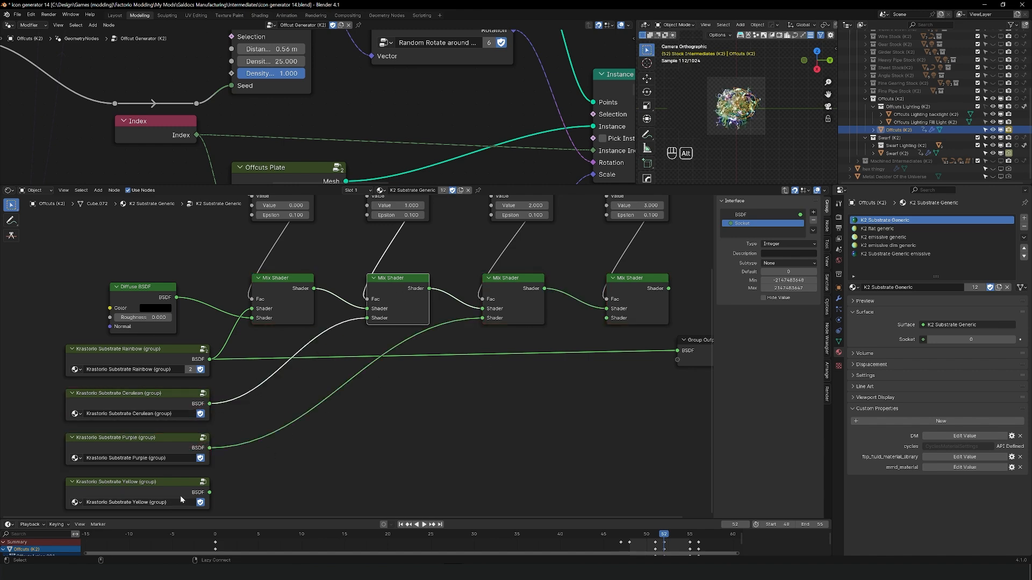
alt+right_drag(137, 501, 609, 307)
Step: Link the last Mix Shader to the BSDF input of the repositioned Group Output, and leave the K2 Substrate Generic node group
middle_drag(709, 356, 324, 398)
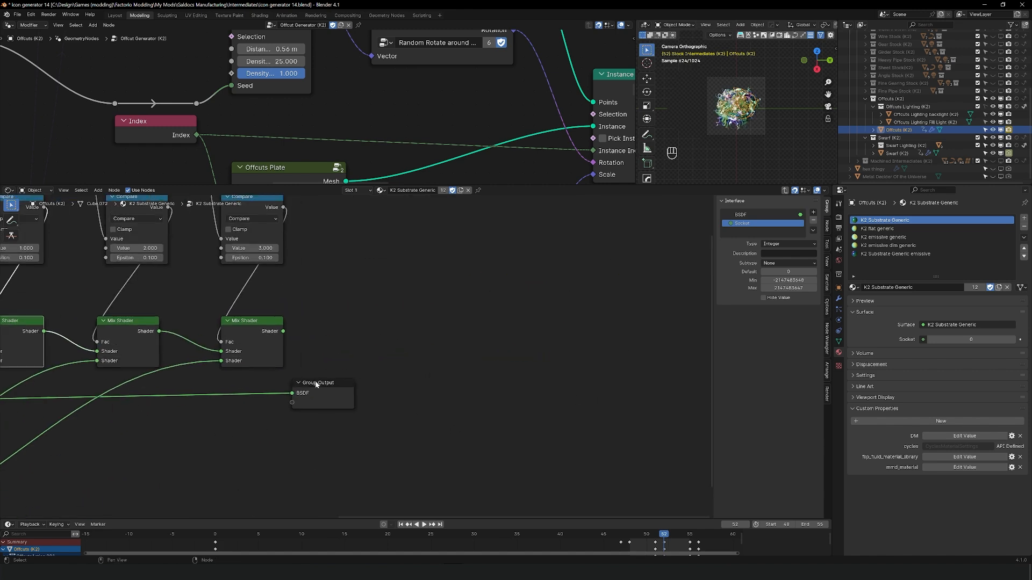
drag(315, 382, 394, 374)
drag(289, 332, 398, 405)
key(g)
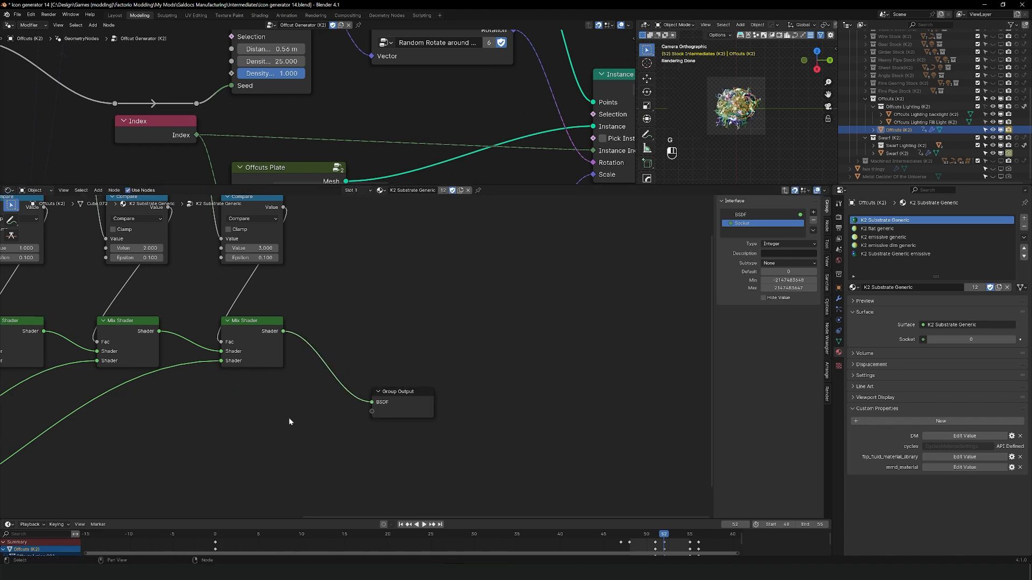
middle_drag(108, 389, 468, 353)
middle_drag(270, 393, 255, 482)
key(Tab)
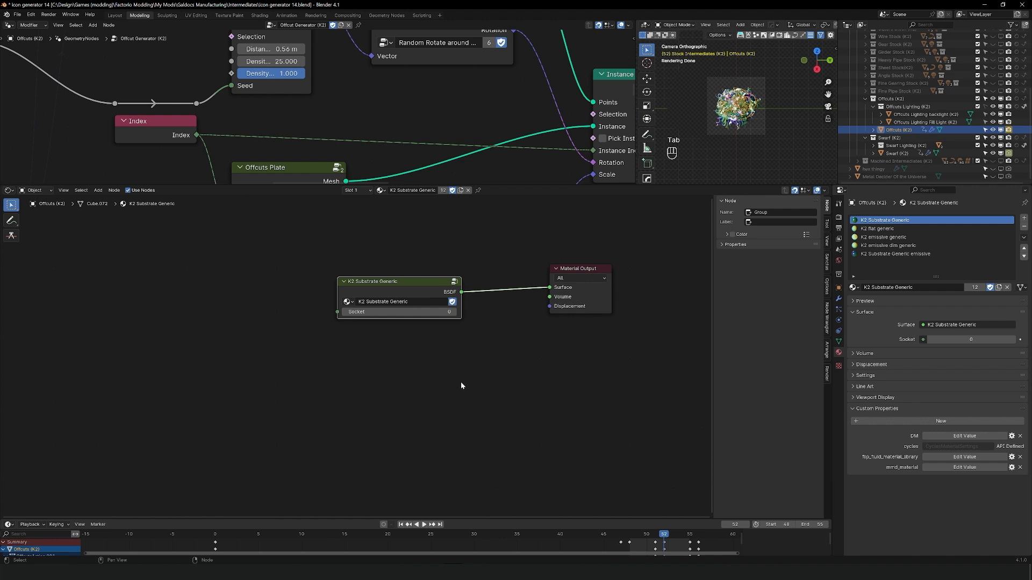
Step: Place a duplicate of the K2 Substrate Generic group node before the original and open its list of node groups
scroll(357, 352, up, 2)
middle_drag(353, 273, 553, 327)
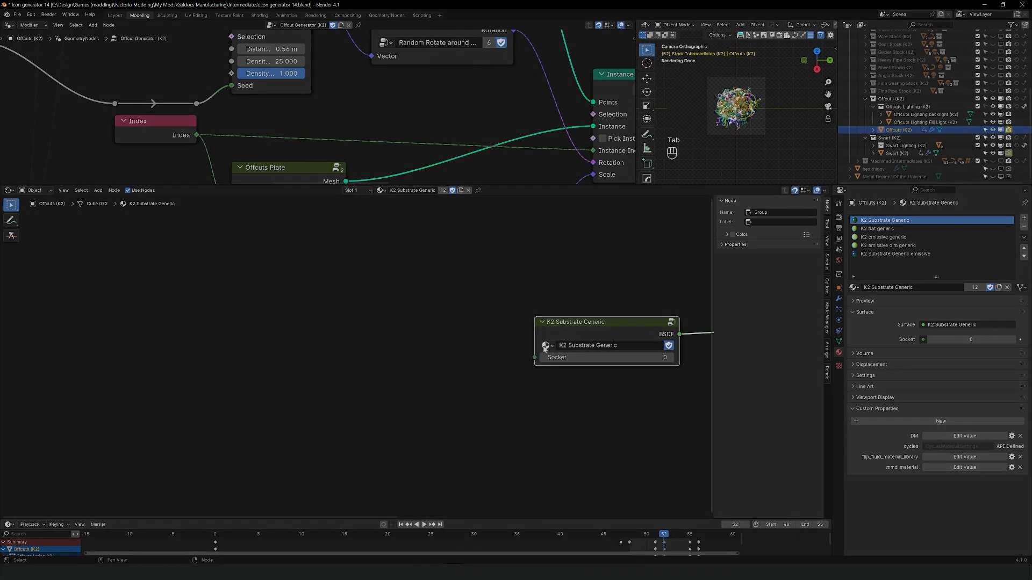
key(shift+d)
click(402, 332)
click(380, 345)
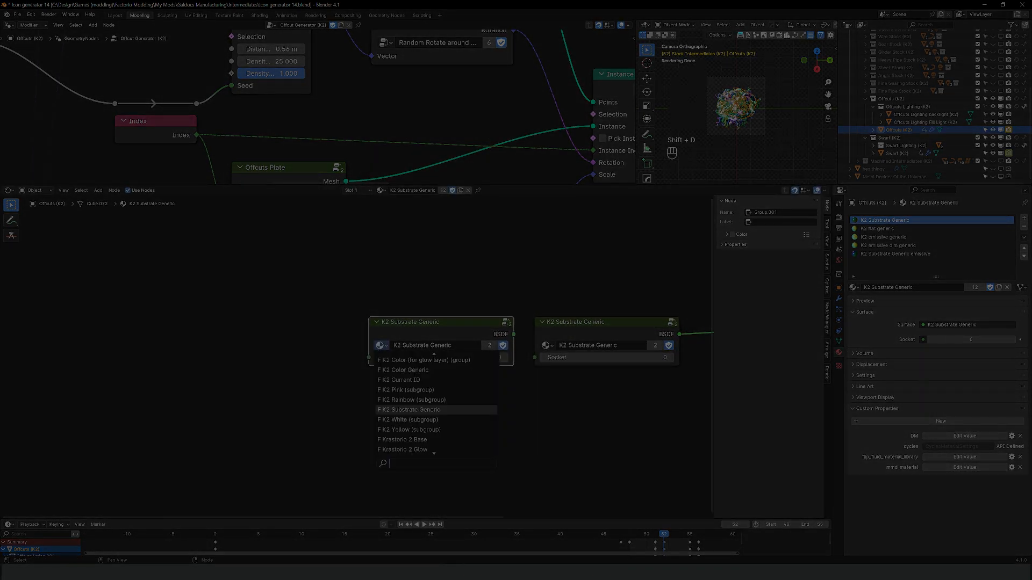